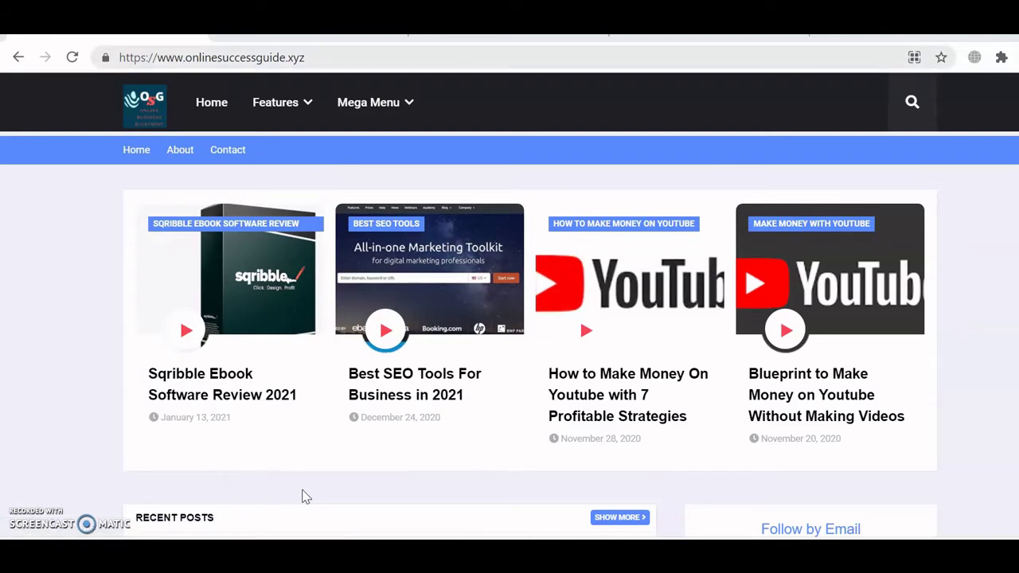
Step: Highlight the onlinesuccessguide.xyz site address, switch to the namecheap.com page and reload it
{"action": "left_click_drag", "start_coordinate": [305, 57], "coordinate": [125, 56]}
{"action": "left_click", "coordinate": [305, 58]}
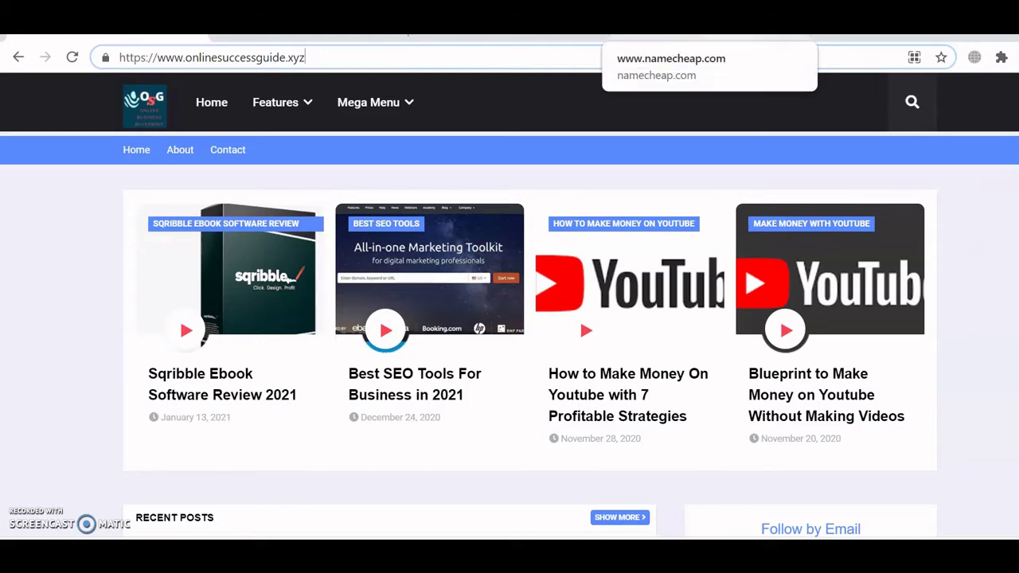
{"action": "left_click", "coordinate": [708, 37]}
{"action": "left_click", "coordinate": [256, 509]}
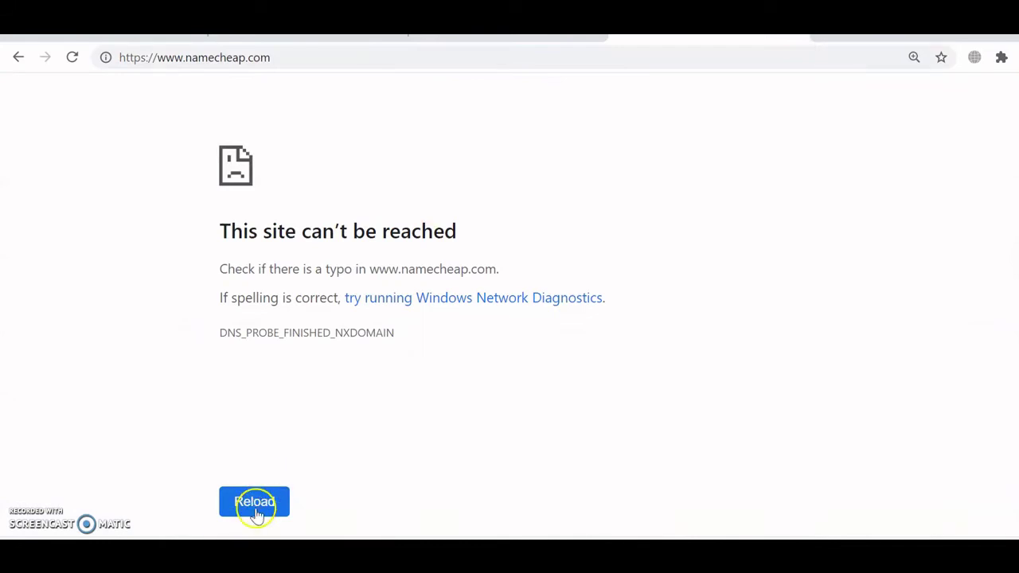
{"action": "key", "text": "ctrl+t"}
{"action": "key", "text": "ctrl+w"}
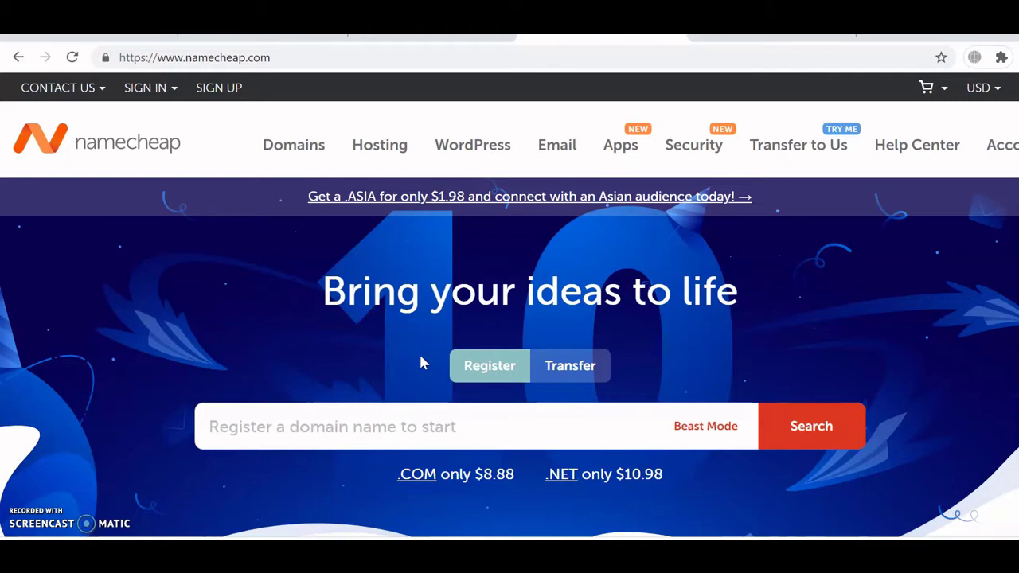
Step: Search Namecheap for the domain name onlinesuccessguide
{"action": "left_click", "coordinate": [412, 429]}
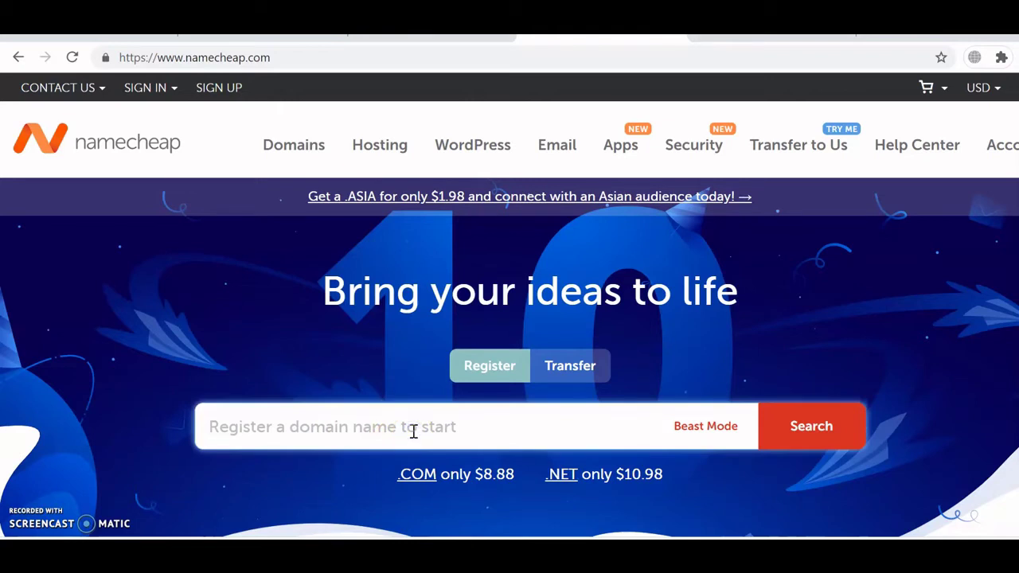
{"action": "type", "text": "onlines"}
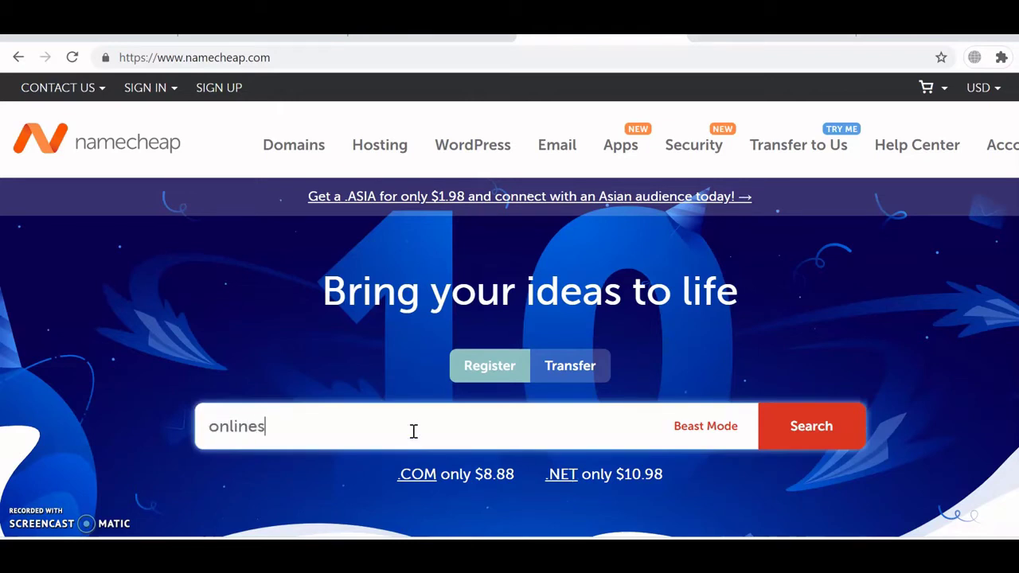
{"action": "type", "text": "uccessguide"}
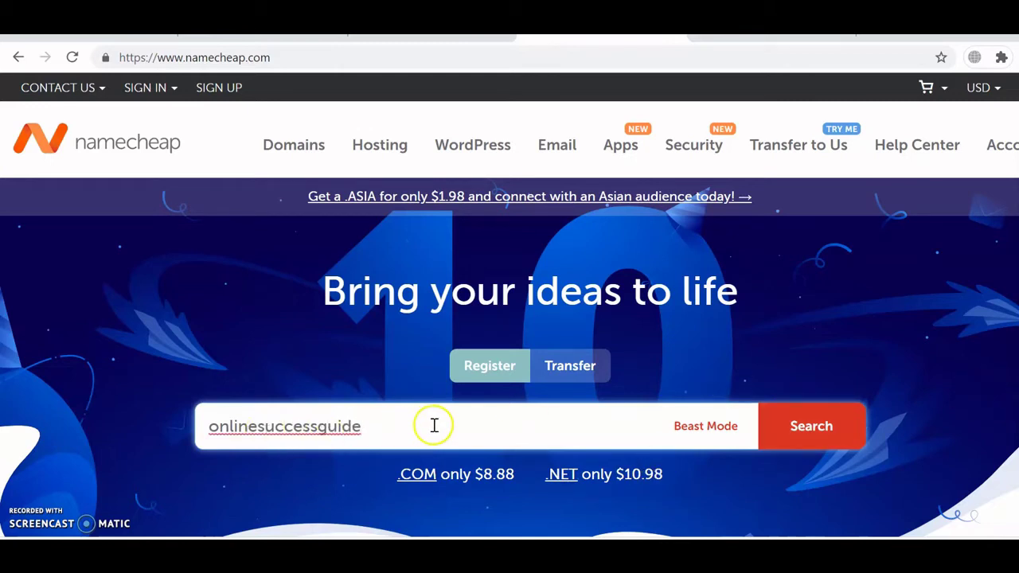
{"action": "left_click", "coordinate": [833, 425]}
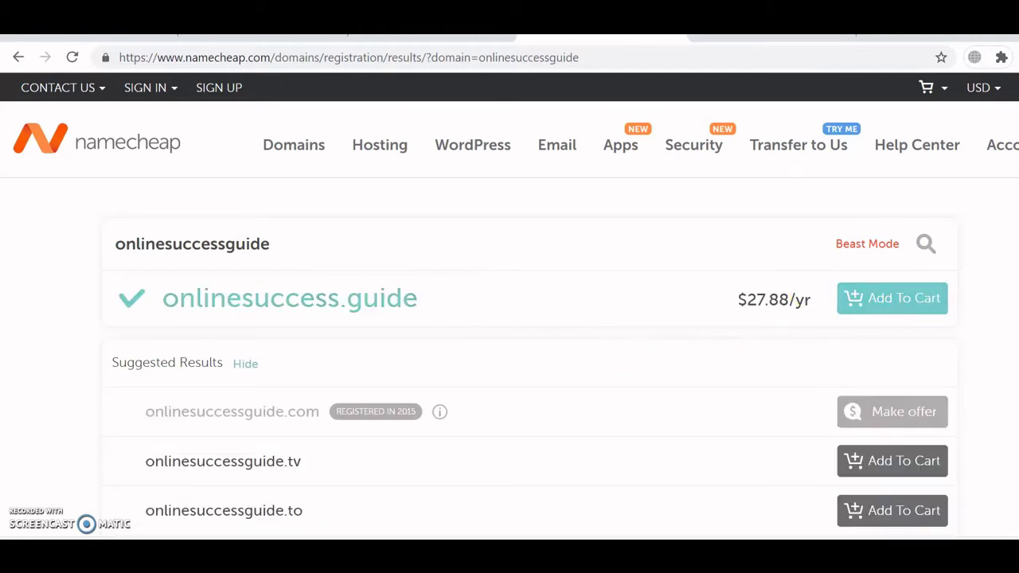
Step: Review the extensions and prices in the domain results and add onlinesuccess.guide to the cart
{"action": "scroll", "coordinate": [509, 318], "scroll_direction": "down", "scroll_amount": 4}
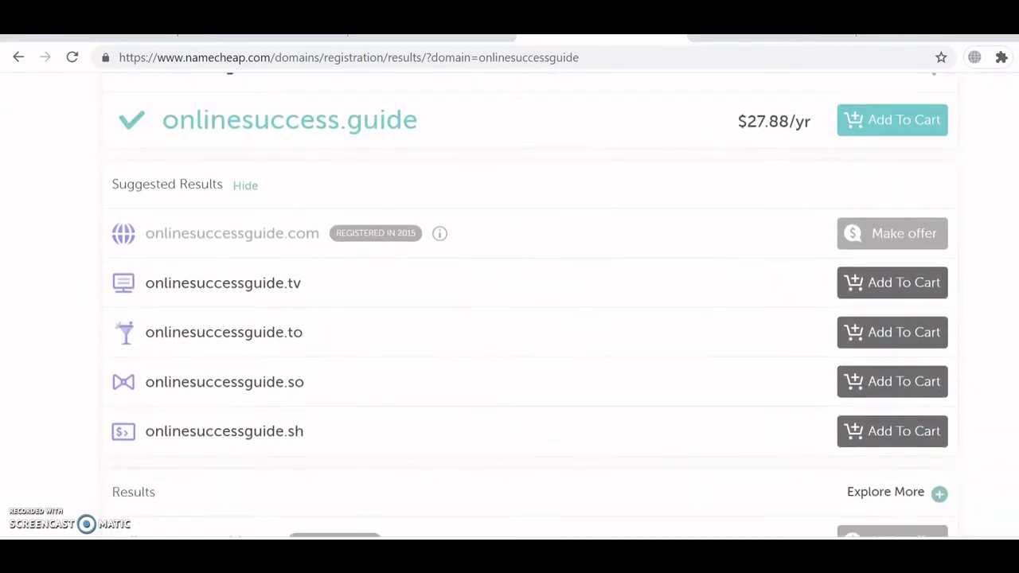
{"action": "scroll", "coordinate": [509, 319], "scroll_direction": "down", "scroll_amount": 1}
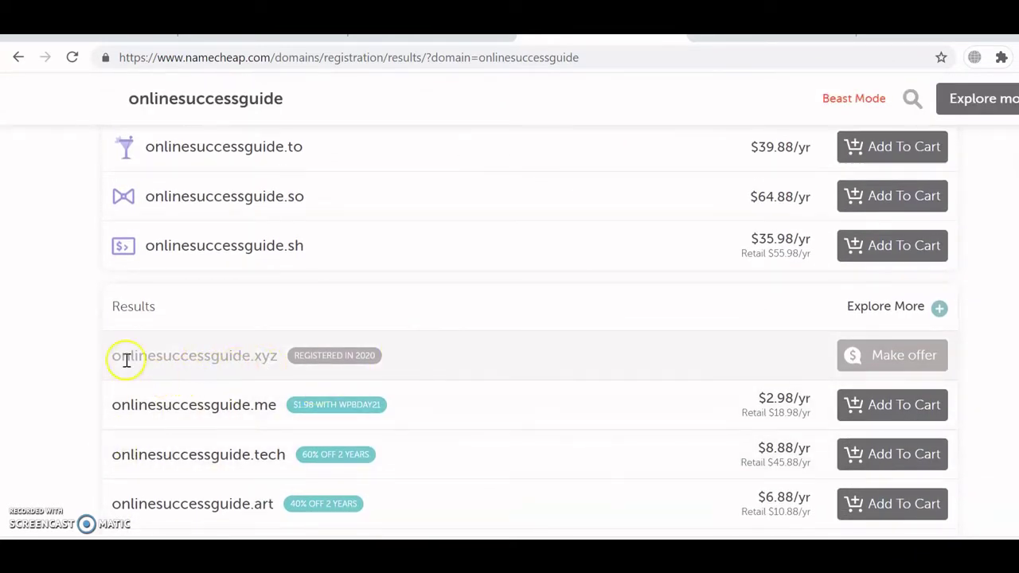
{"action": "mouse_move", "coordinate": [311, 363]}
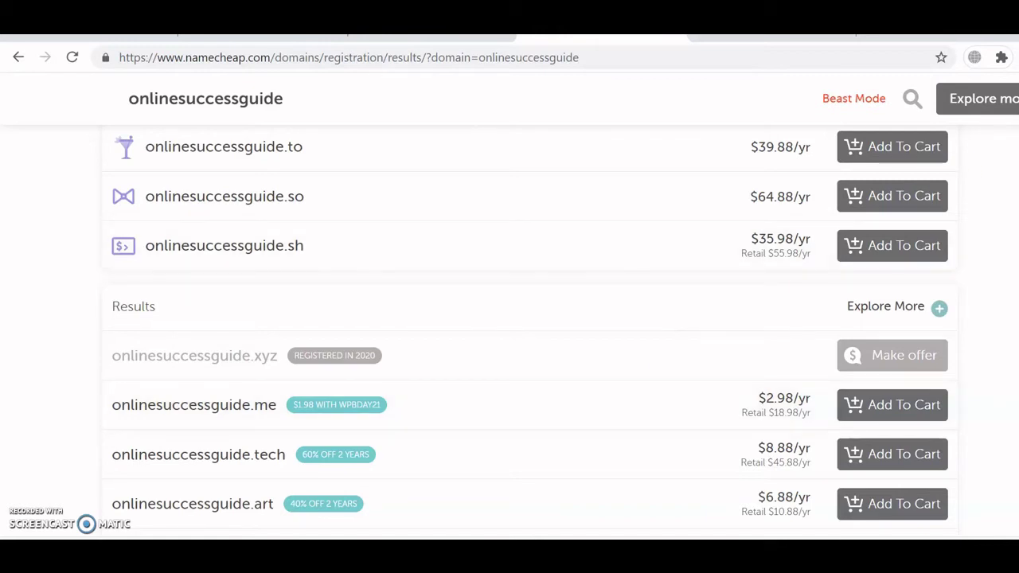
{"action": "scroll", "coordinate": [509, 331], "scroll_direction": "down", "scroll_amount": 7}
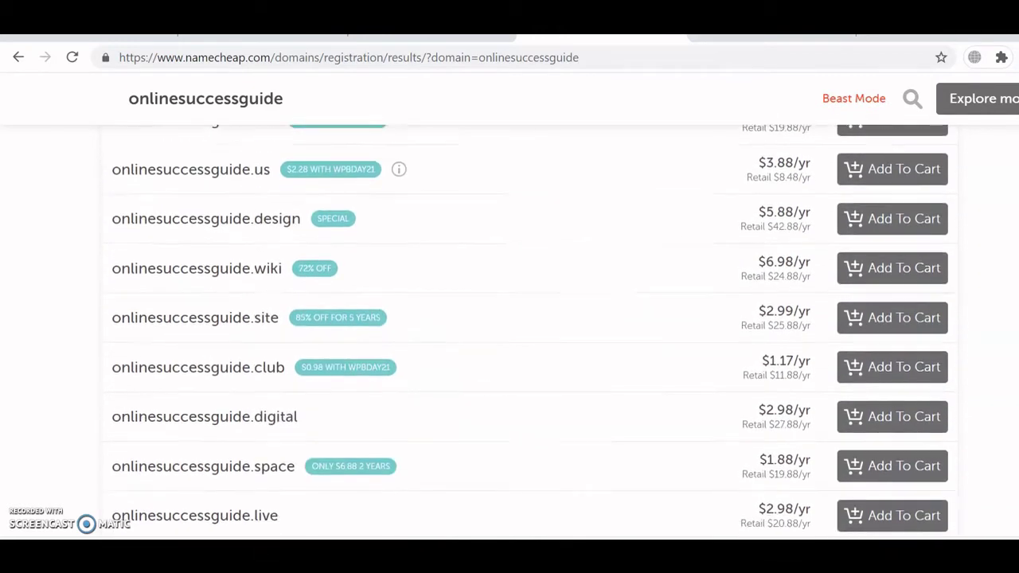
{"action": "scroll", "coordinate": [510, 331], "scroll_direction": "up", "scroll_amount": 8}
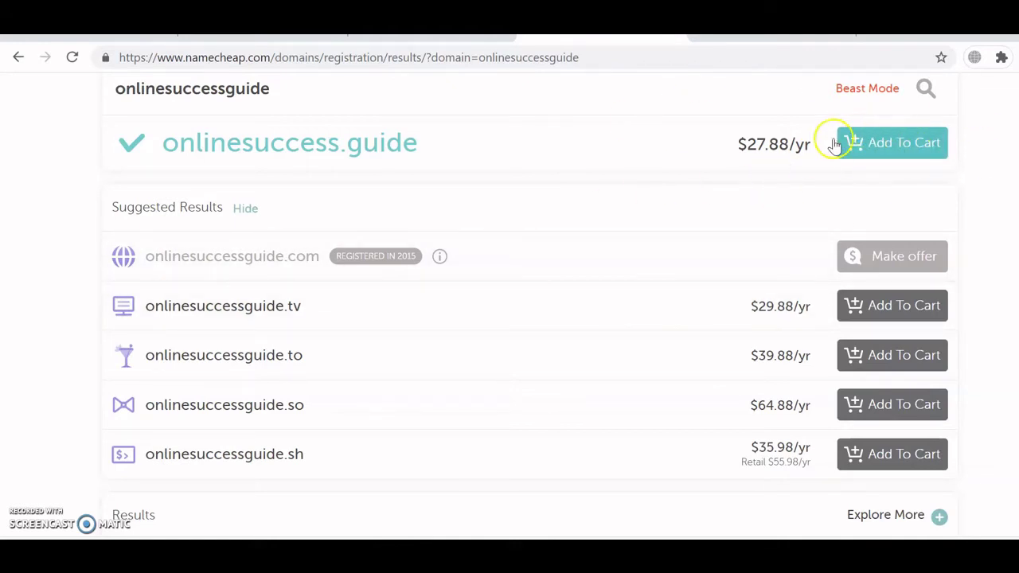
{"action": "left_click", "coordinate": [905, 152]}
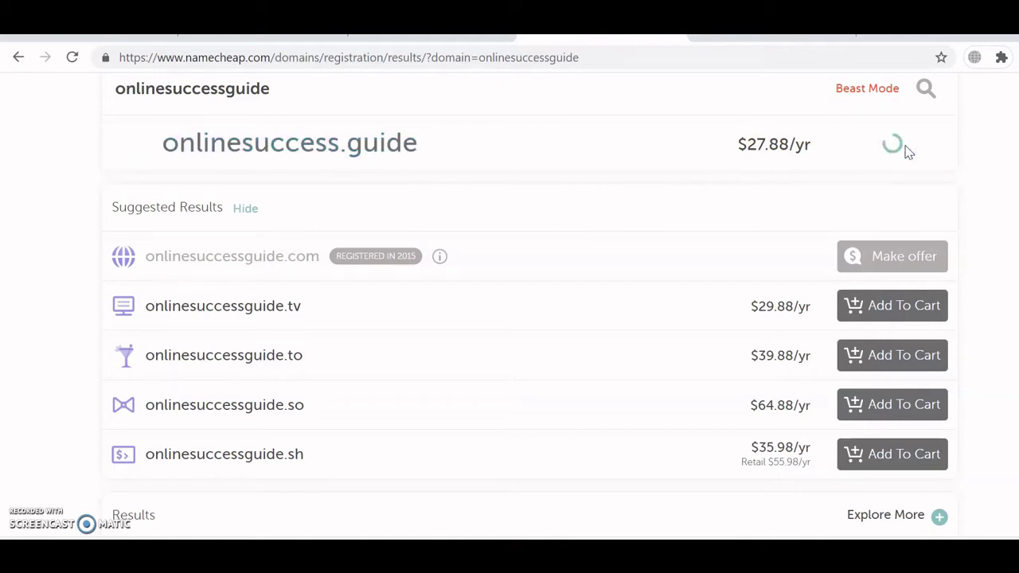
Step: Look up the domain name onlineminingguide2021 and compare the yearly prices of its available extensions
{"action": "left_click", "coordinate": [955, 180]}
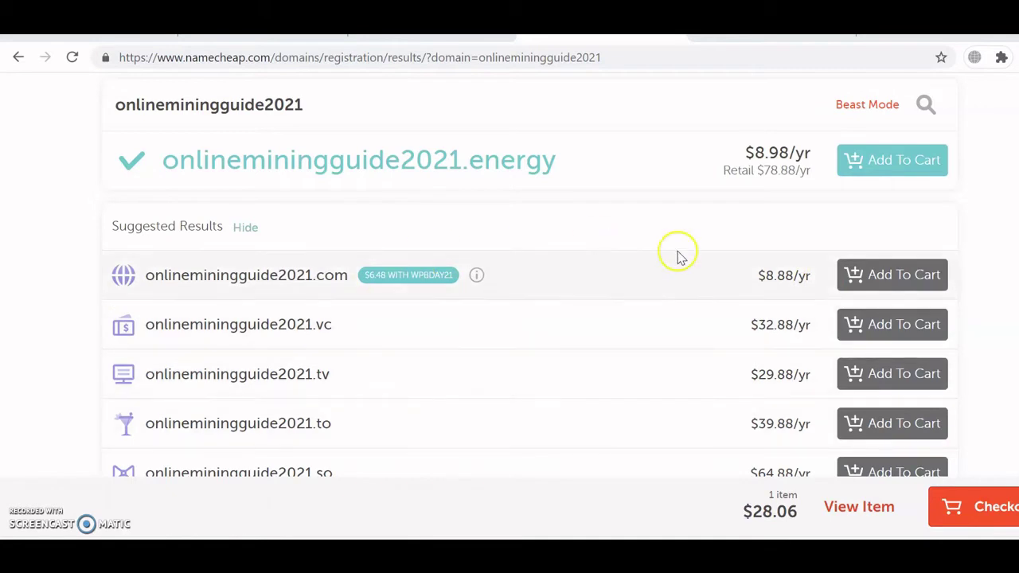
{"action": "scroll", "coordinate": [743, 286], "scroll_direction": "down", "scroll_amount": 3}
{"action": "scroll", "coordinate": [635, 295], "scroll_direction": "down", "scroll_amount": 1}
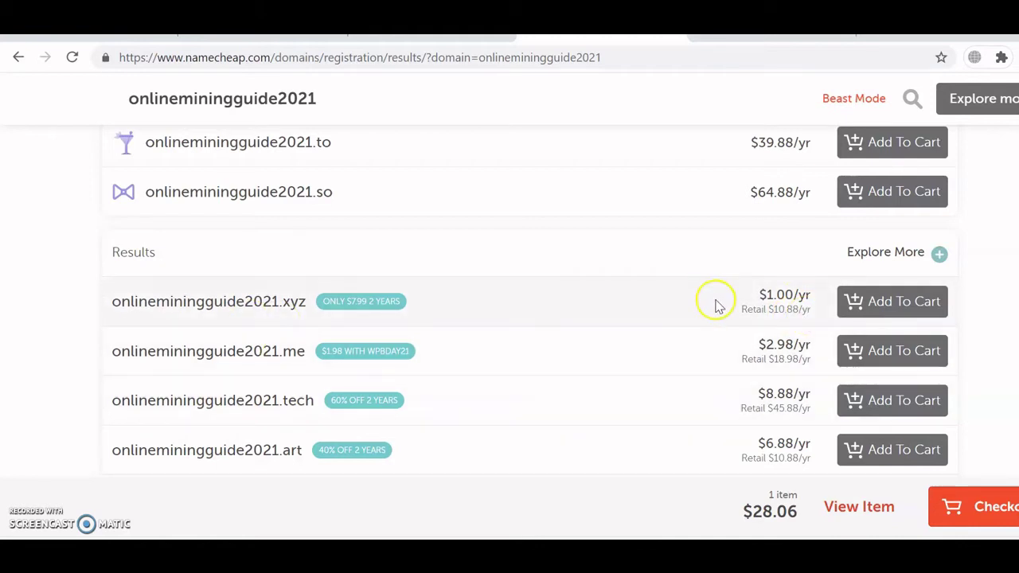
{"action": "scroll", "coordinate": [715, 305], "scroll_direction": "up", "scroll_amount": 4}
{"action": "scroll", "coordinate": [715, 305], "scroll_direction": "up", "scroll_amount": 2}
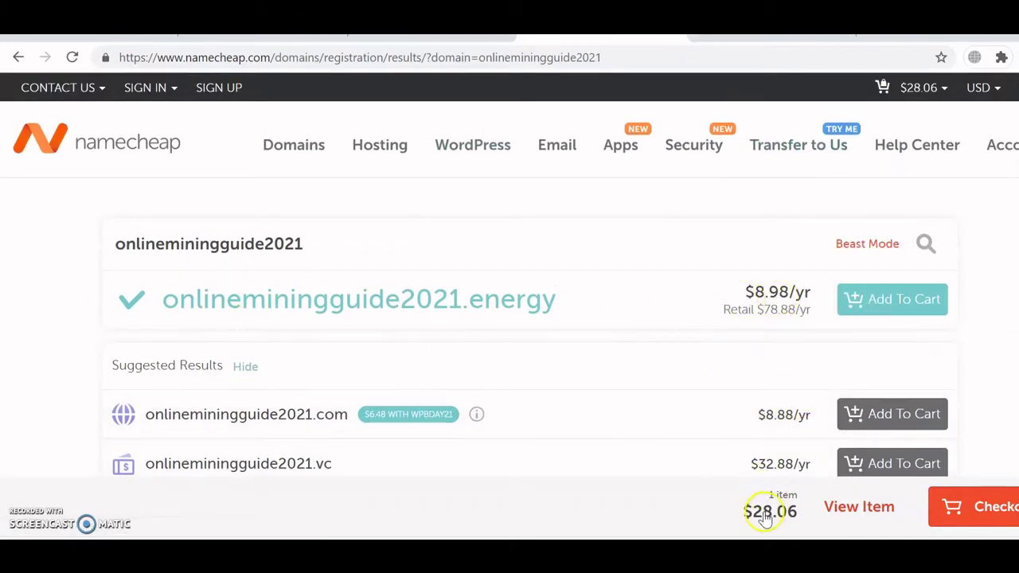
{"action": "scroll", "coordinate": [766, 515], "scroll_direction": "down", "scroll_amount": 2}
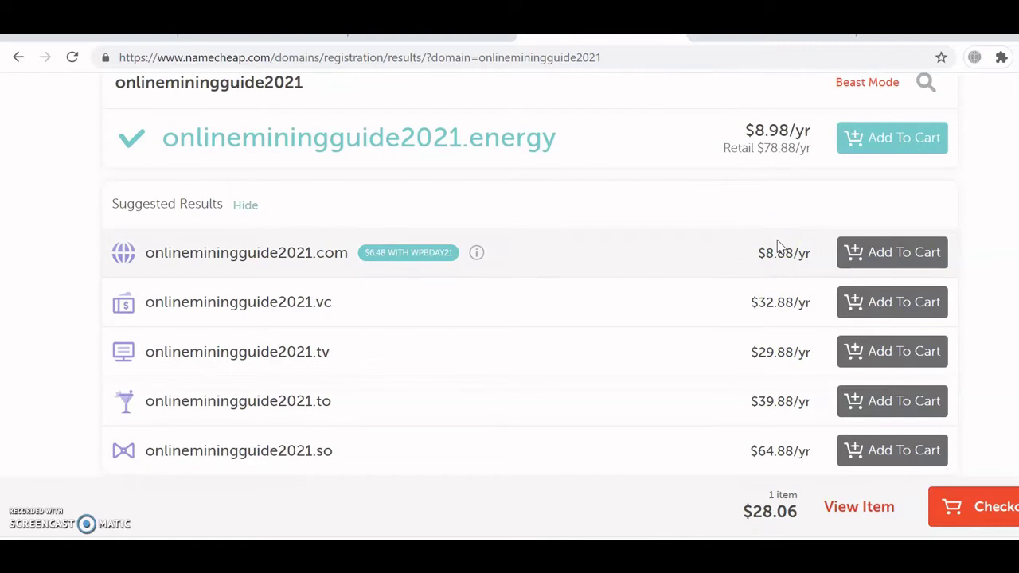
Step: View the helpguide.xyz blog as an example and open blogger.com in a new browser tab
{"action": "left_click", "coordinate": [320, 455]}
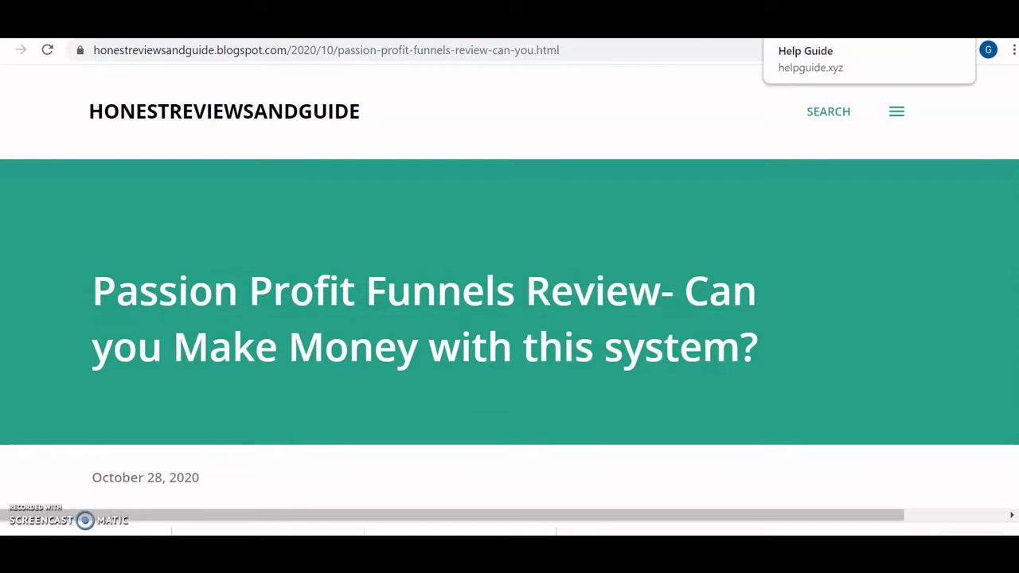
{"action": "left_click", "coordinate": [807, 32]}
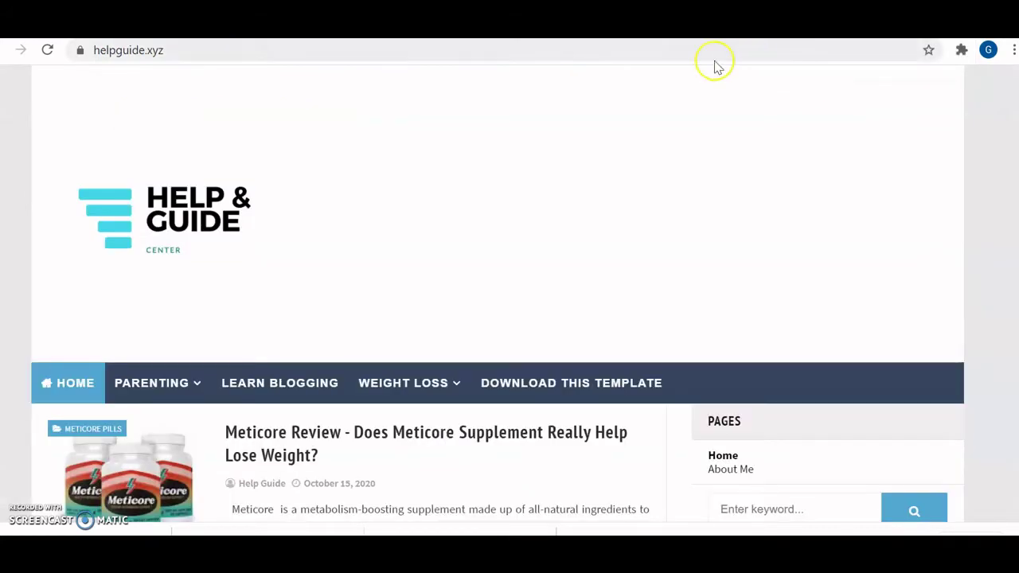
{"action": "key", "text": "ctrl+t"}
{"action": "left_click", "coordinate": [462, 351]}
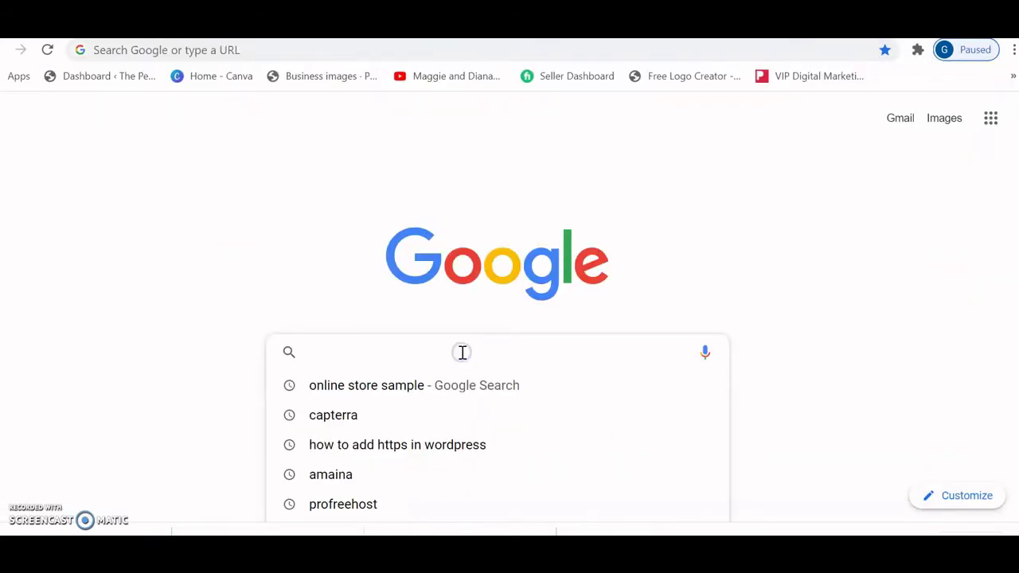
{"action": "type", "text": "blogger.com"}
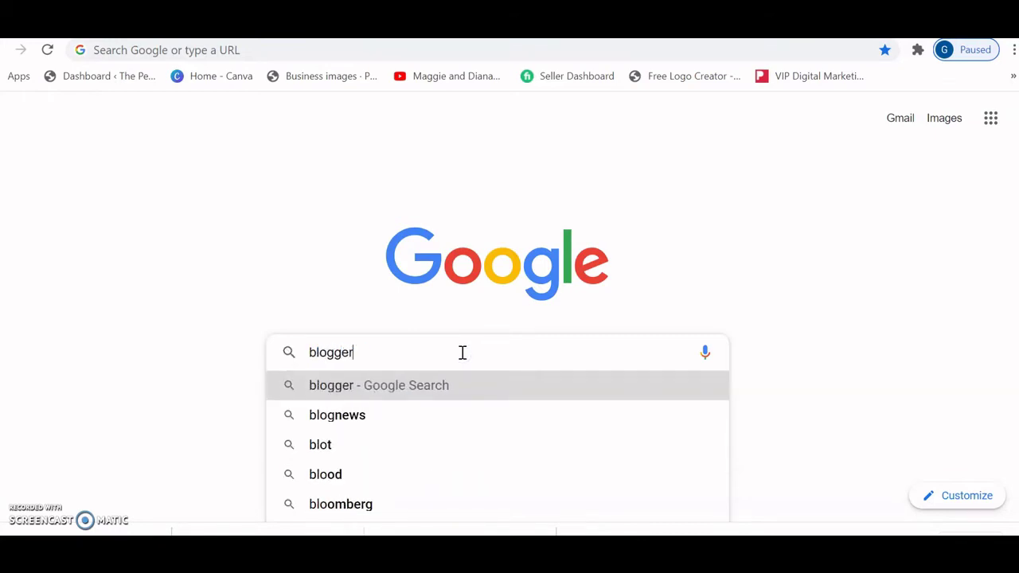
{"action": "key", "text": "Return"}
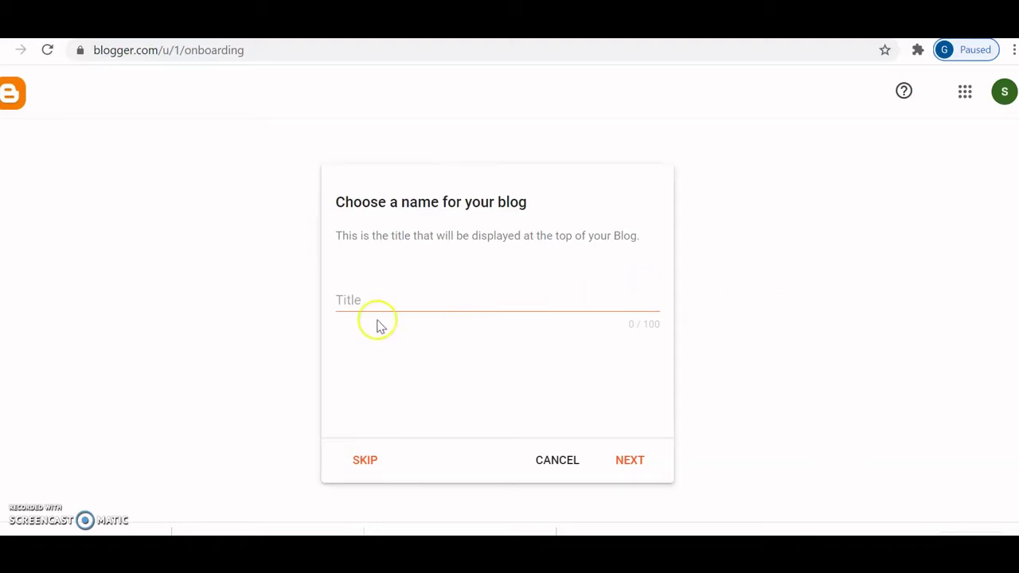
Step: Title the new blog Growing Online and continue to the URL choice
{"action": "left_click", "coordinate": [405, 291]}
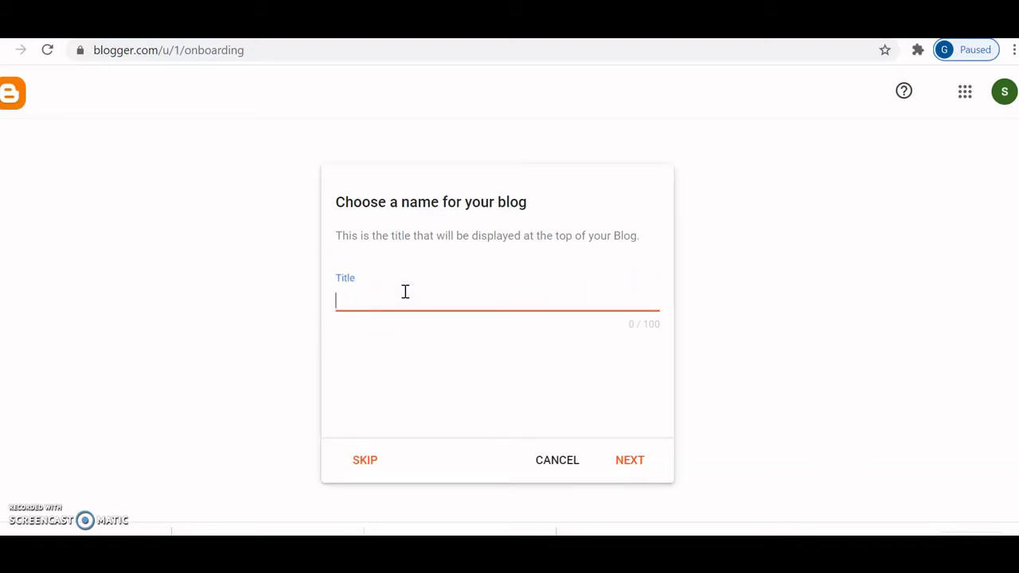
{"action": "left_click", "coordinate": [405, 291]}
{"action": "type", "text": "SUC"}
{"action": "key", "text": "BackSpace"}
{"action": "key", "text": "BackSpace"}
{"action": "key", "text": "BackSpace"}
{"action": "type", "text": "Growing O"}
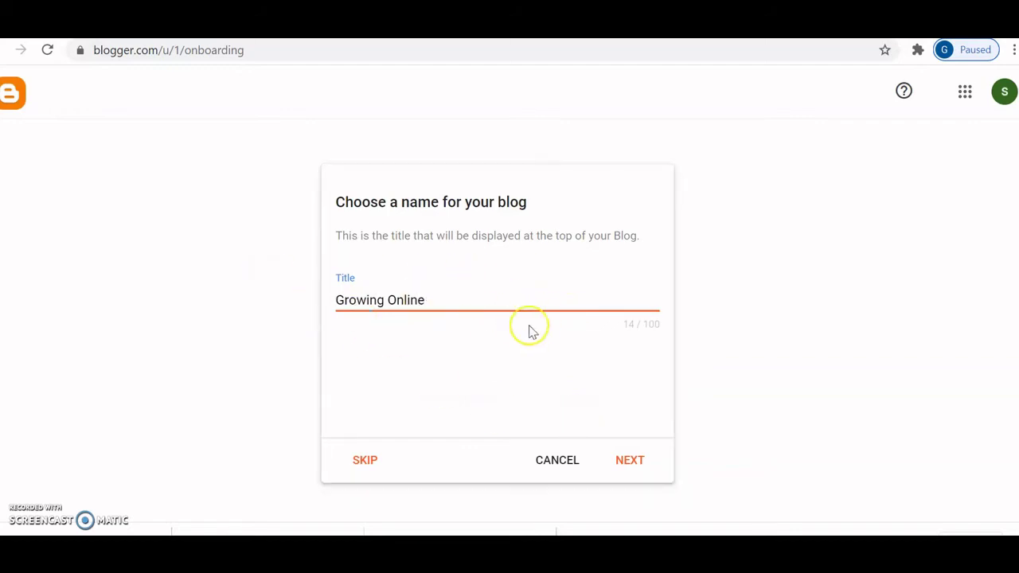
{"action": "left_click", "coordinate": [642, 462]}
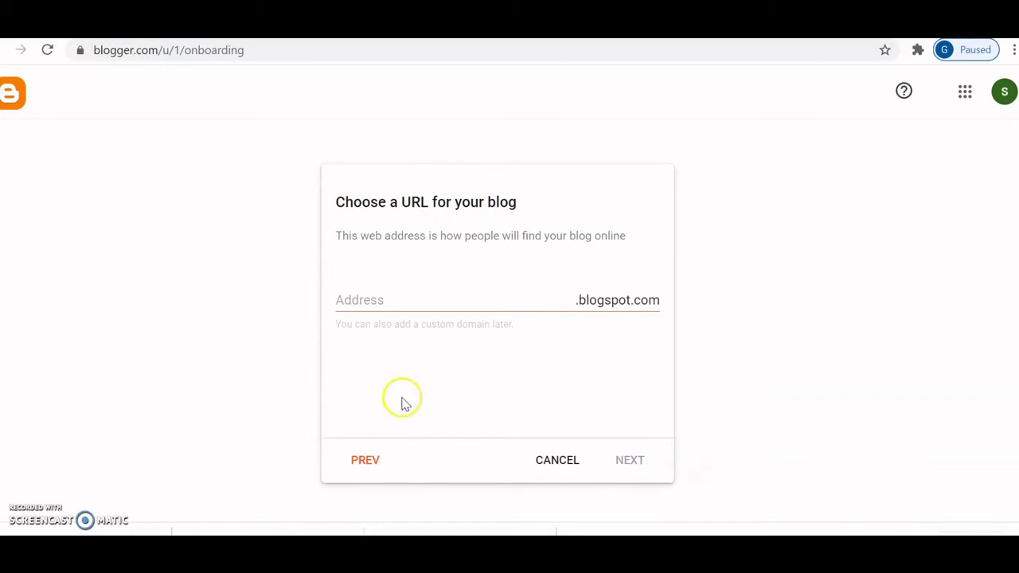
Step: Try toponlinetips as the new blog's blogspot.com address
{"action": "left_click", "coordinate": [409, 302]}
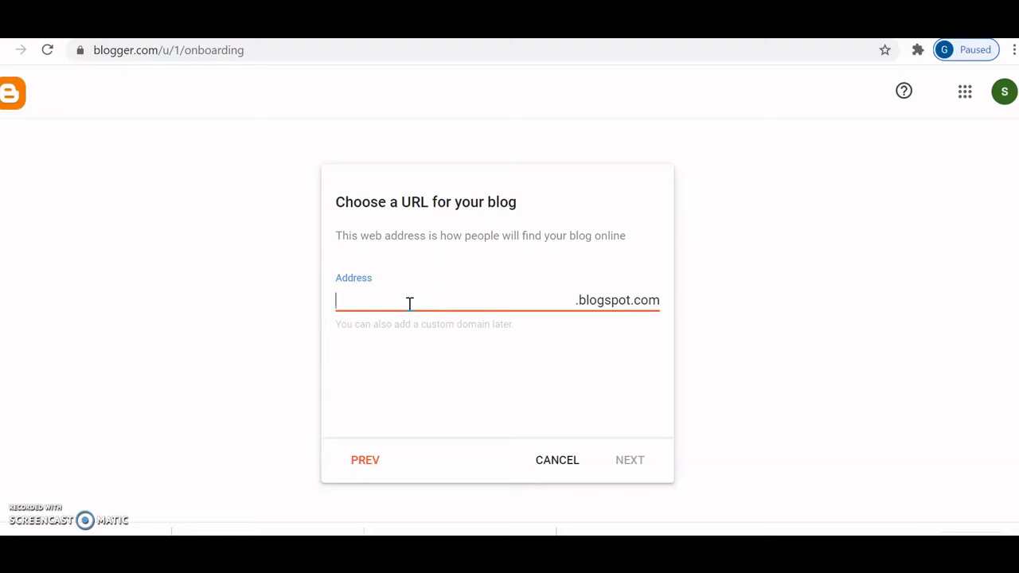
{"action": "left_click", "coordinate": [409, 303]}
{"action": "left_click", "coordinate": [319, 365]}
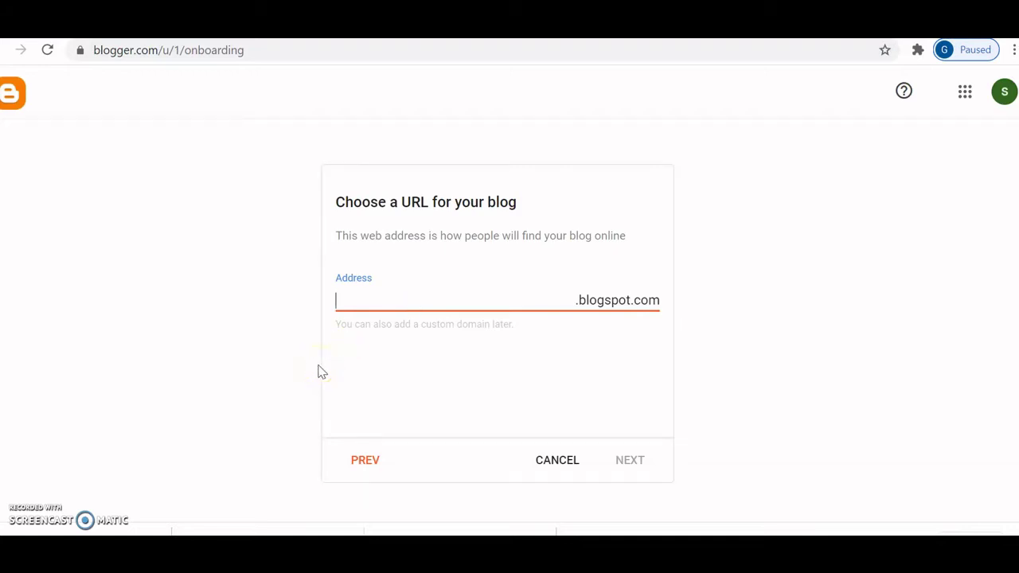
{"action": "type", "text": "toponlinetips"}
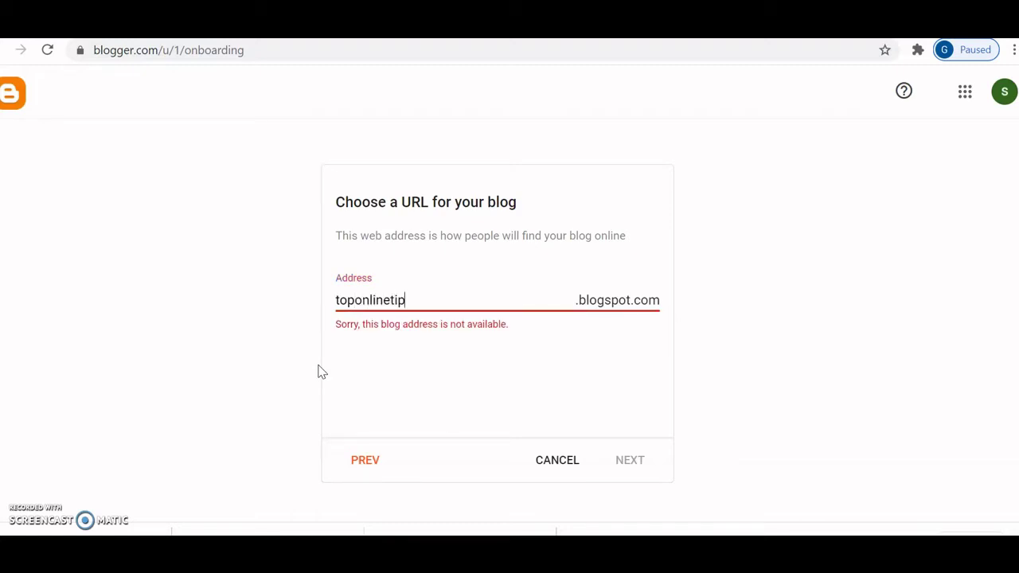
Step: Insert the word growth into the blog address so it reads toponlinegrowthtips
{"action": "left_click", "coordinate": [390, 299]}
{"action": "type", "text": "growt"}
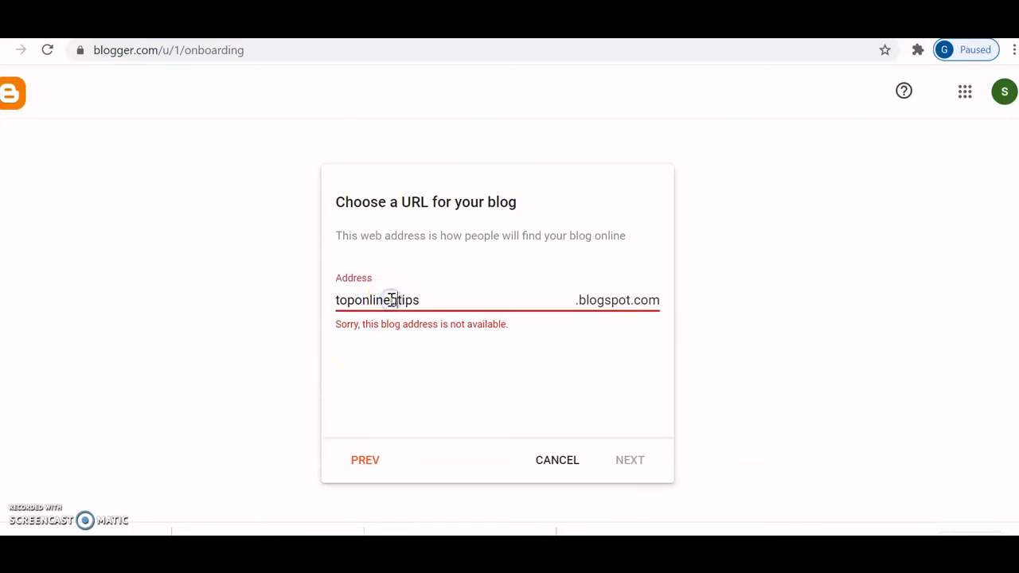
{"action": "type", "text": "h"}
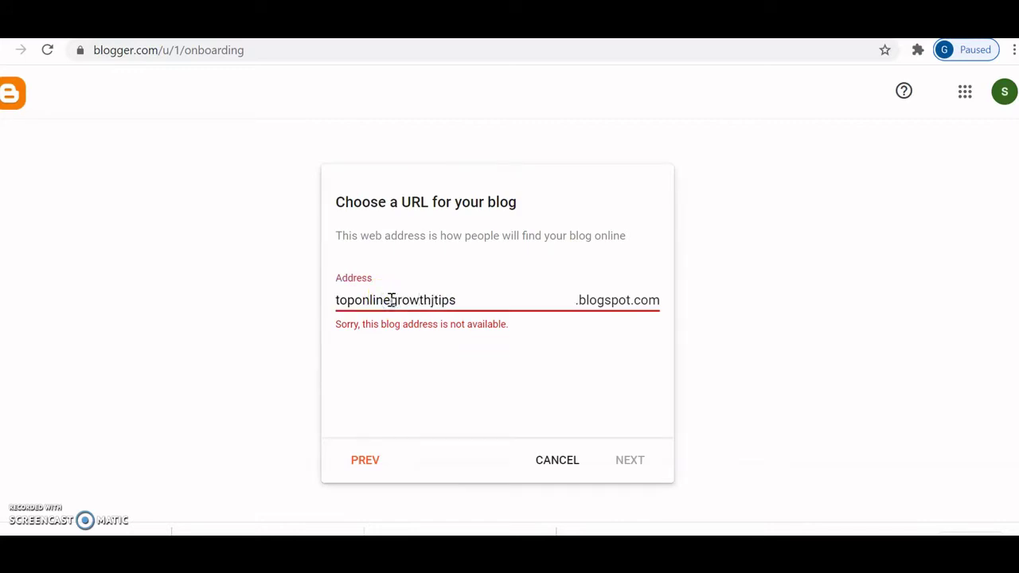
{"action": "type", "text": "j"}
{"action": "key", "text": "BackSpace"}
{"action": "left_click", "coordinate": [478, 300]}
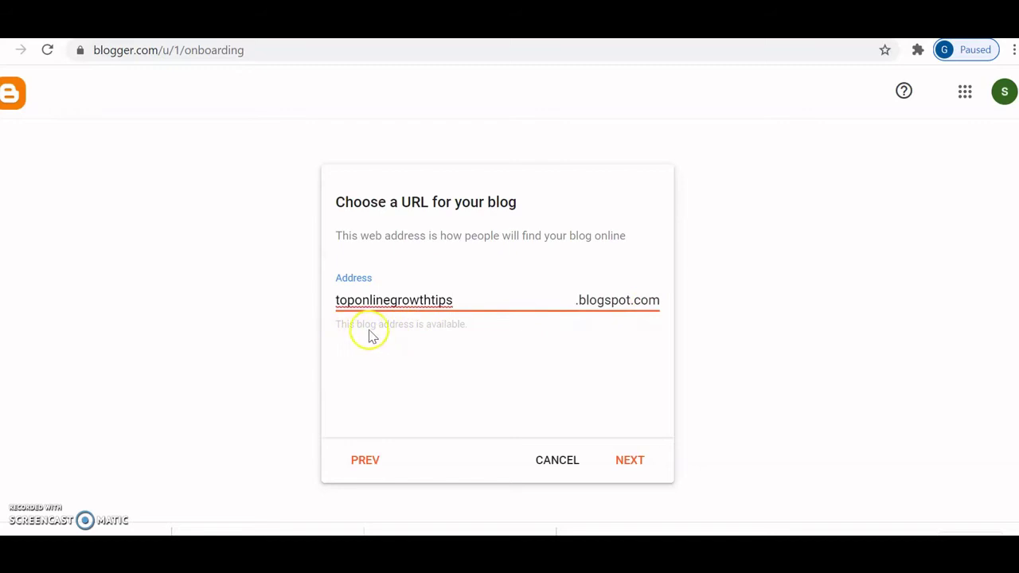
Step: Try help and helpinghand as the new blog's blogspot.com address
{"action": "left_click_drag", "start_coordinate": [472, 302], "coordinate": [296, 313]}
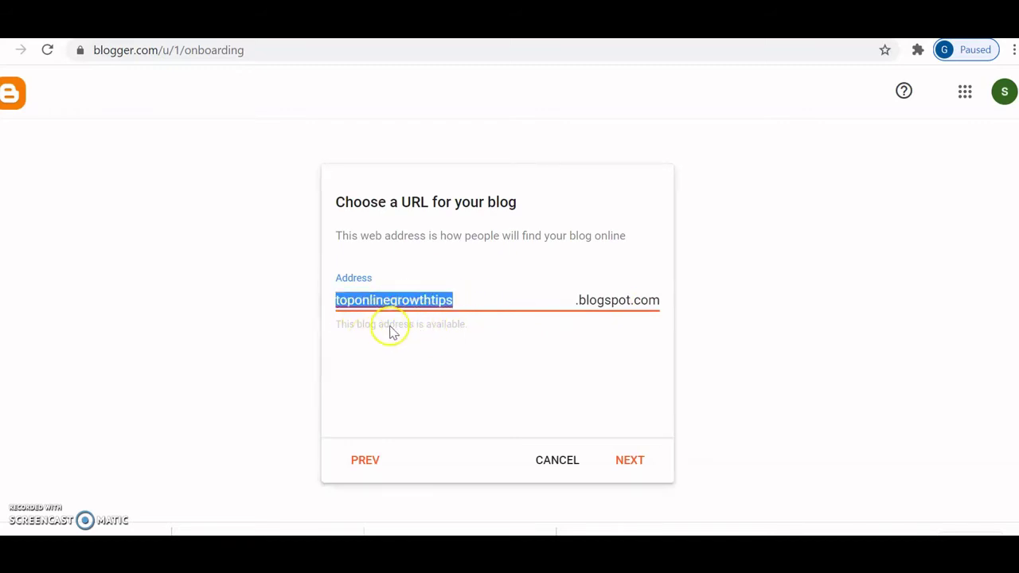
{"action": "type", "text": "help"}
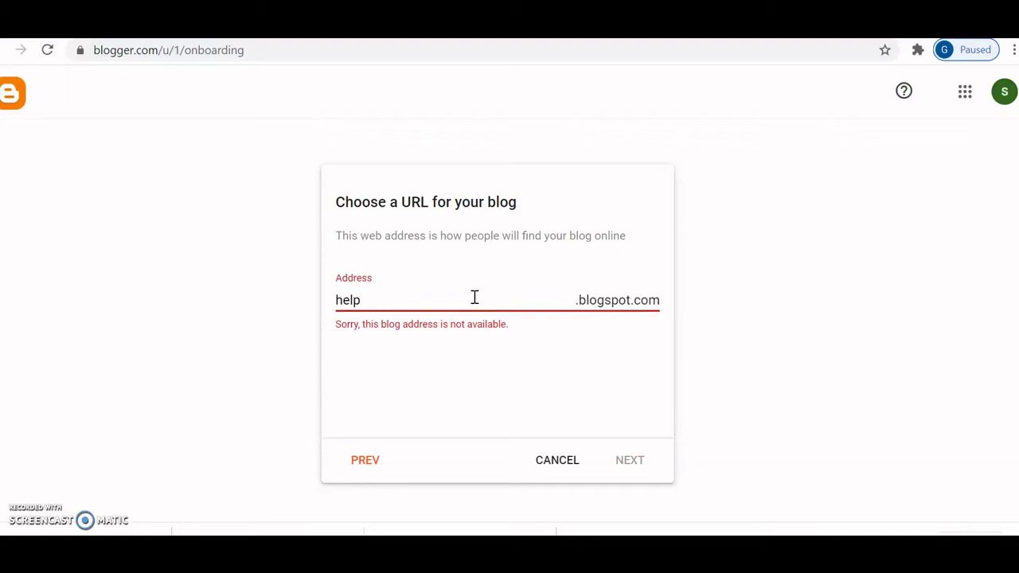
{"action": "type", "text": "inghand"}
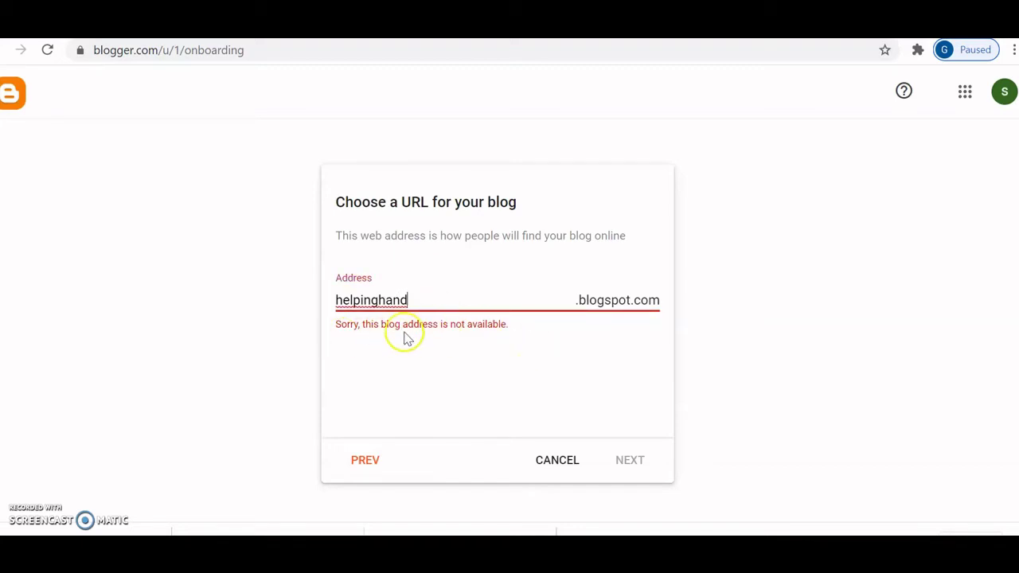
Step: Set the blog address to Toponlinedailytips and continue to the display name
{"action": "double_click", "coordinate": [437, 303]}
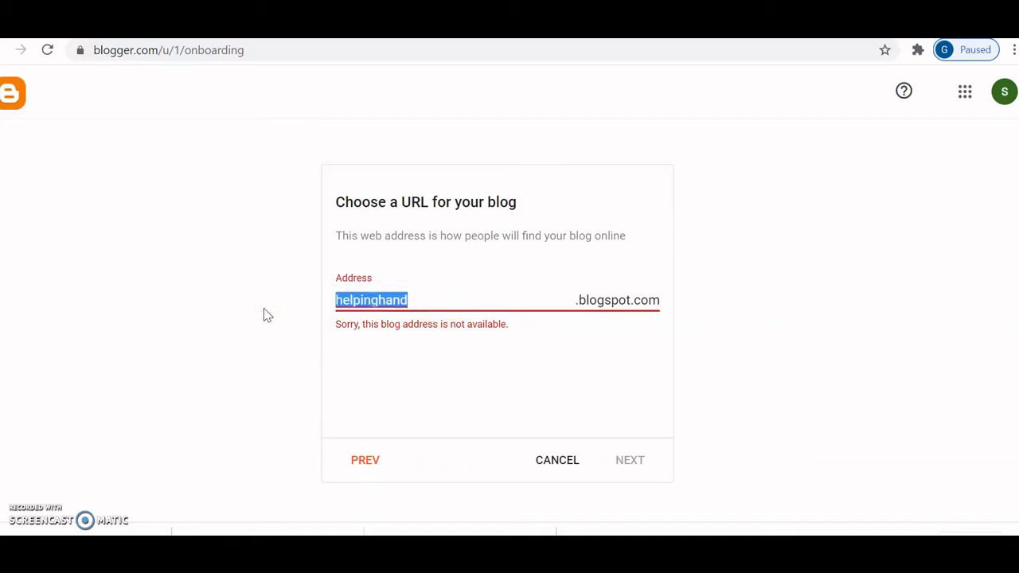
{"action": "type", "text": "Toponlinedailytips"}
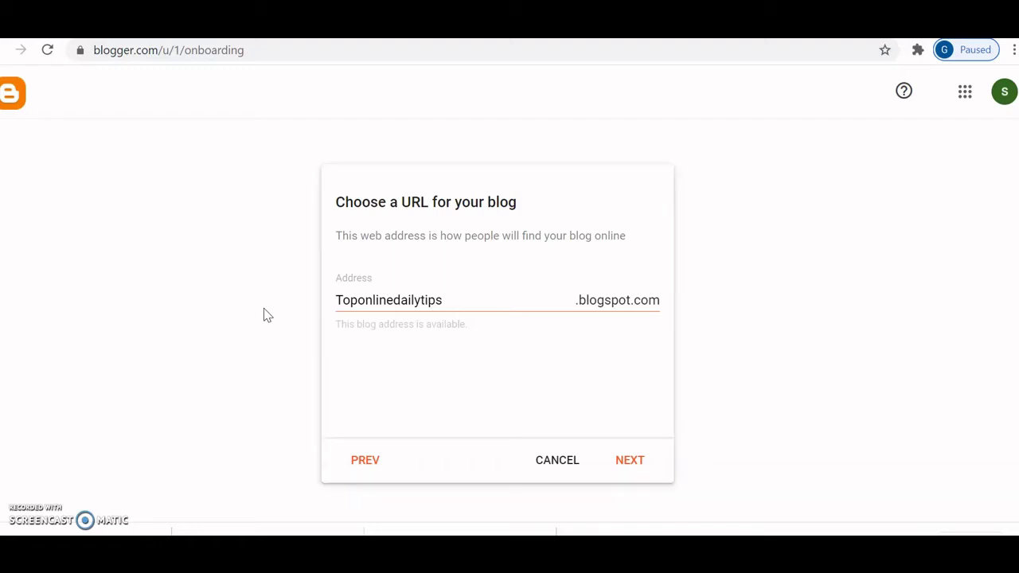
{"action": "key", "text": "Return"}
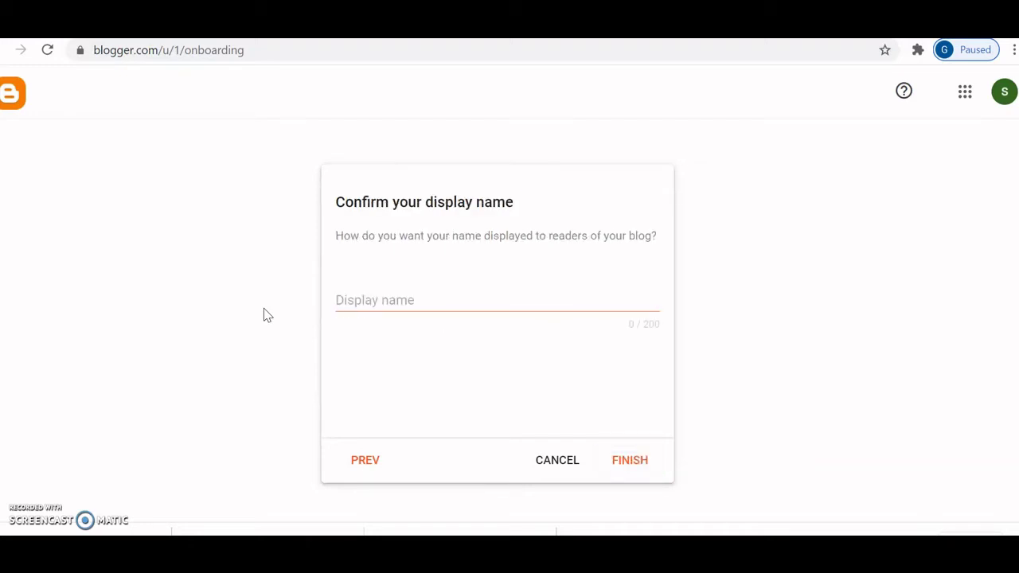
Step: Enter Top Online Success Tips as the display name, correct the spelling of Success, and finish creating the blog
{"action": "key", "text": "Tab"}
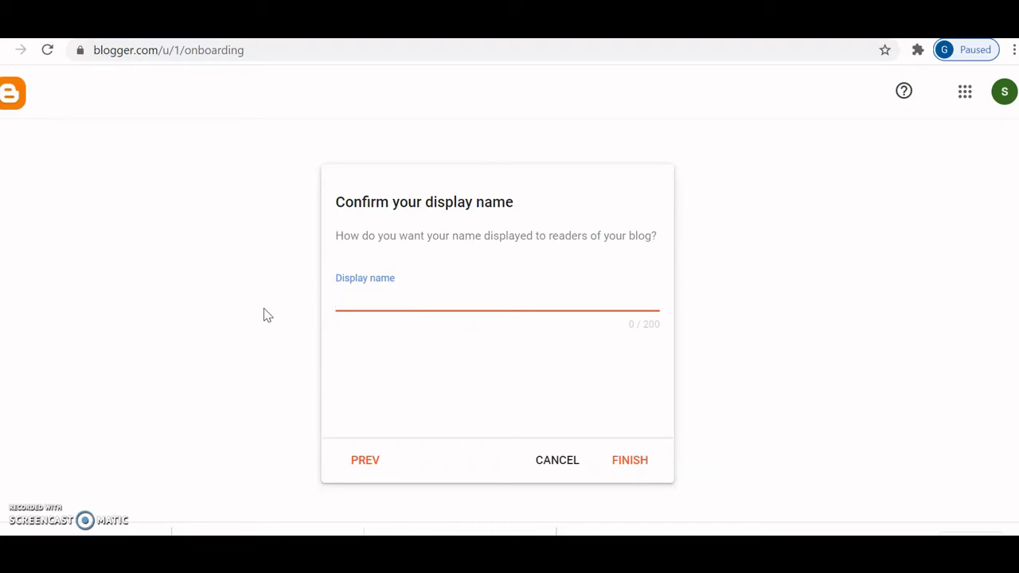
{"action": "type", "text": "Top"}
{"action": "type", "text": " Tip"}
{"action": "key", "text": "BackSpace"}
{"action": "key", "text": "BackSpace"}
{"action": "key", "text": "BackSpace"}
{"action": "type", "text": "Online"}
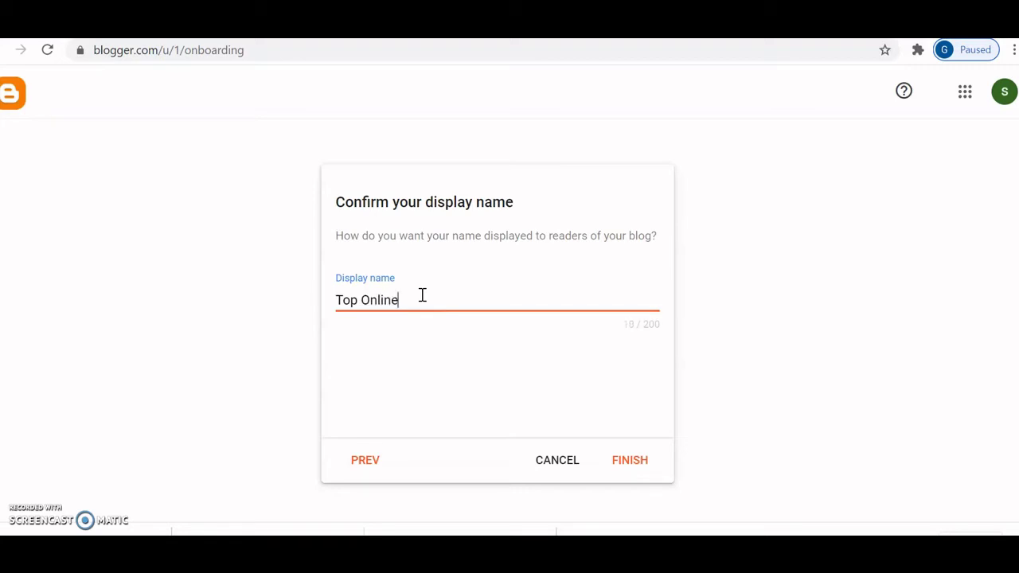
{"action": "type", "text": " Sucess Tips"}
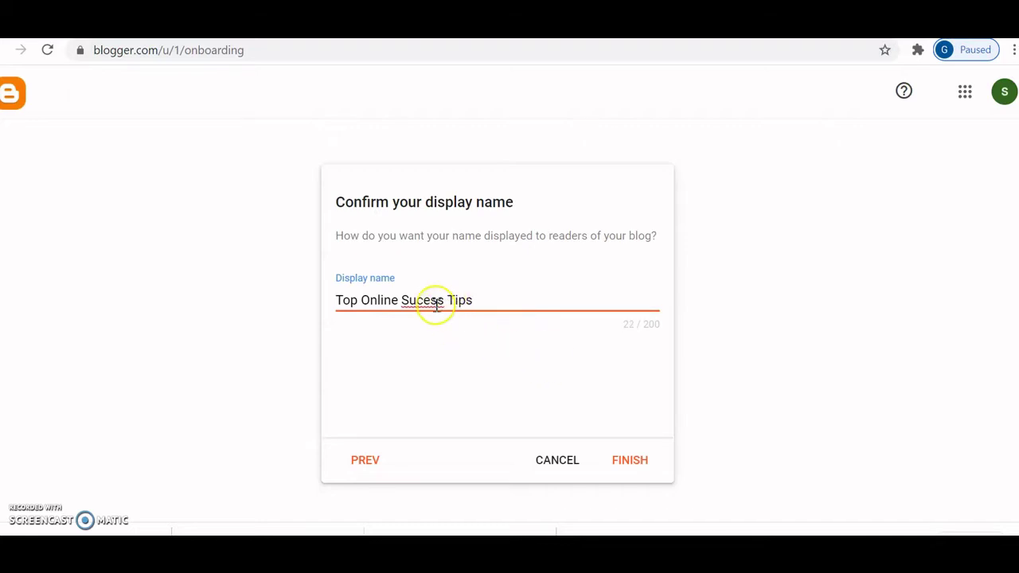
{"action": "right_click", "coordinate": [430, 299]}
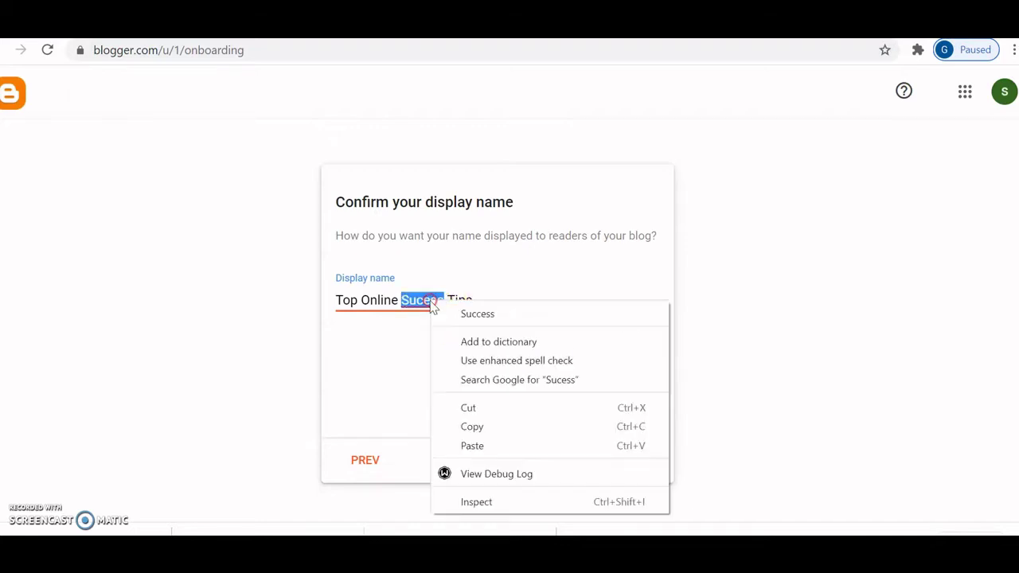
{"action": "left_click", "coordinate": [469, 313]}
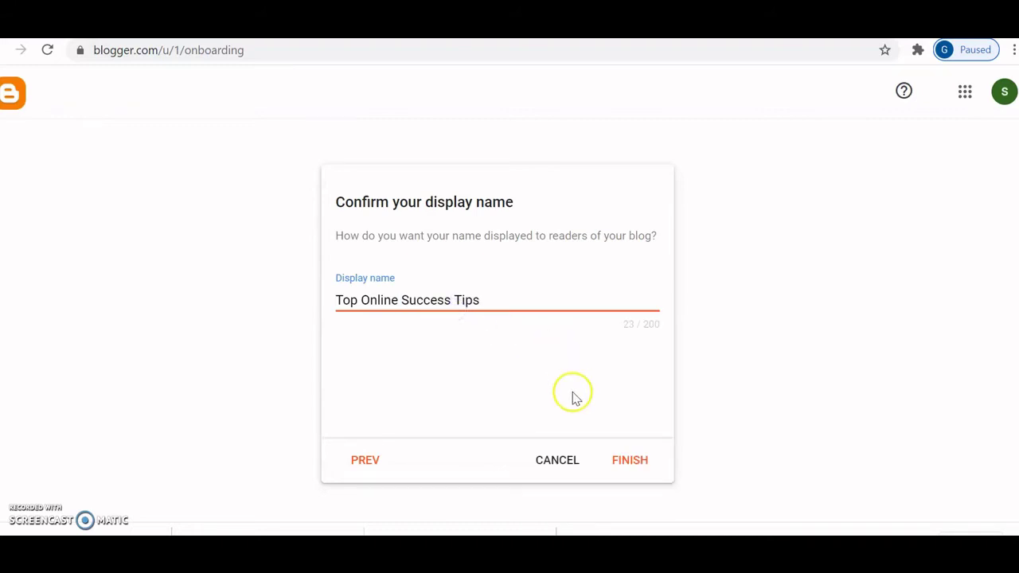
{"action": "left_click", "coordinate": [630, 460]}
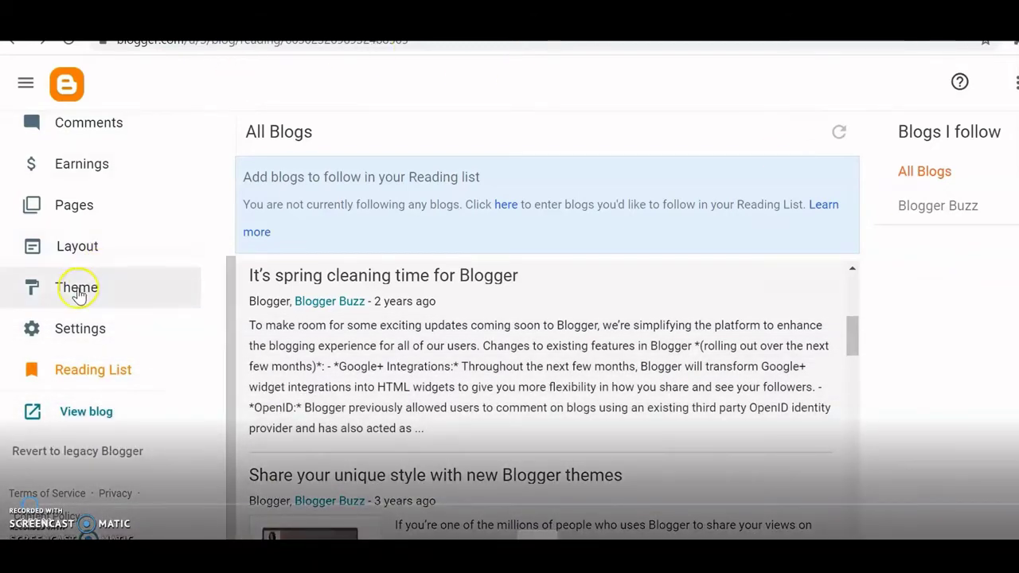
Step: Open the theme settings of the Online Success Guide blog and dismiss the European Union cookie notice
{"action": "left_click", "coordinate": [77, 292]}
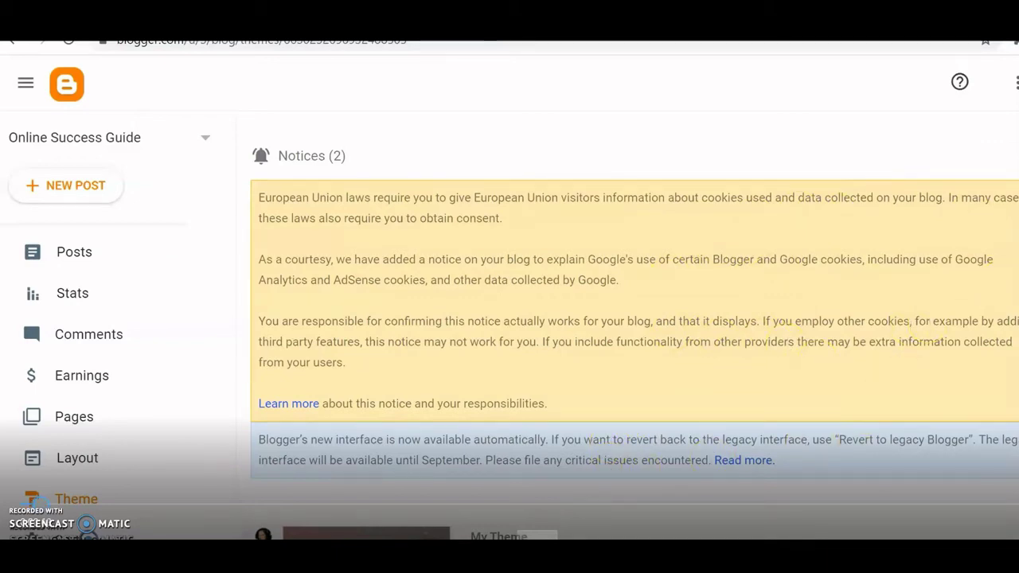
{"action": "left_click", "coordinate": [1012, 198]}
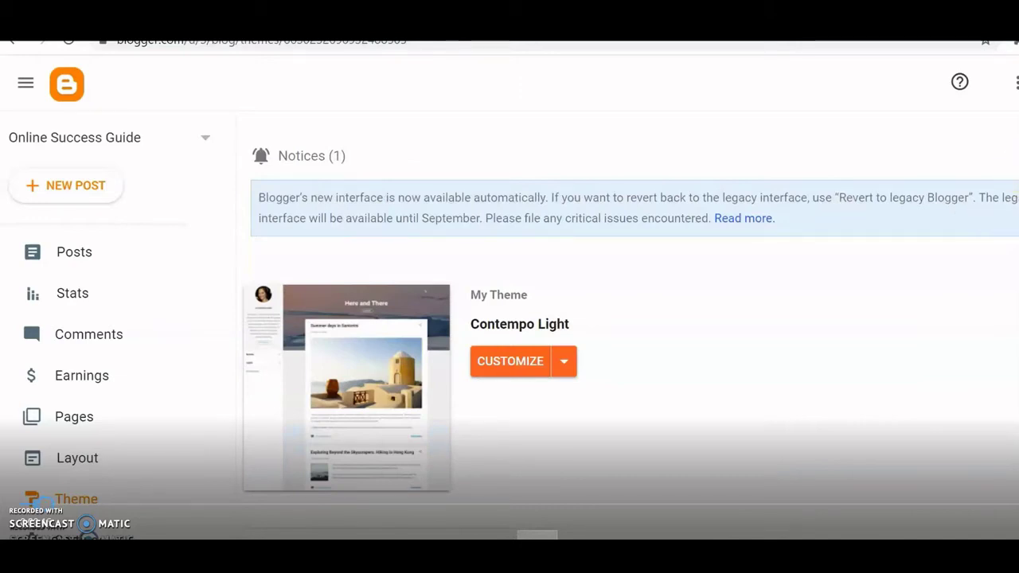
Step: Try to apply the Simply Simple variant from the Simple theme group
{"action": "scroll", "coordinate": [875, 249], "scroll_direction": "down", "scroll_amount": 2}
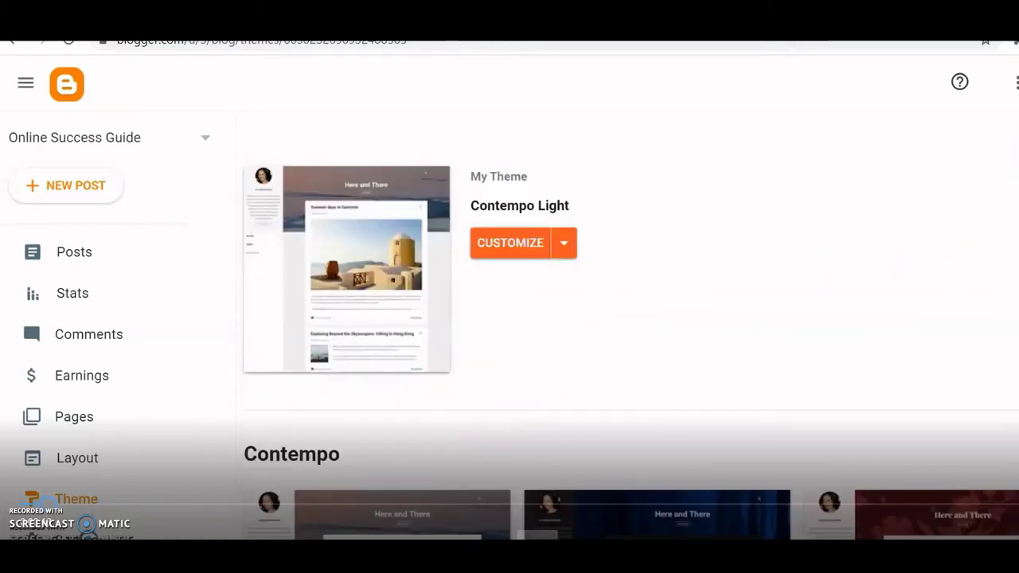
{"action": "scroll", "coordinate": [630, 324], "scroll_direction": "down", "scroll_amount": 8}
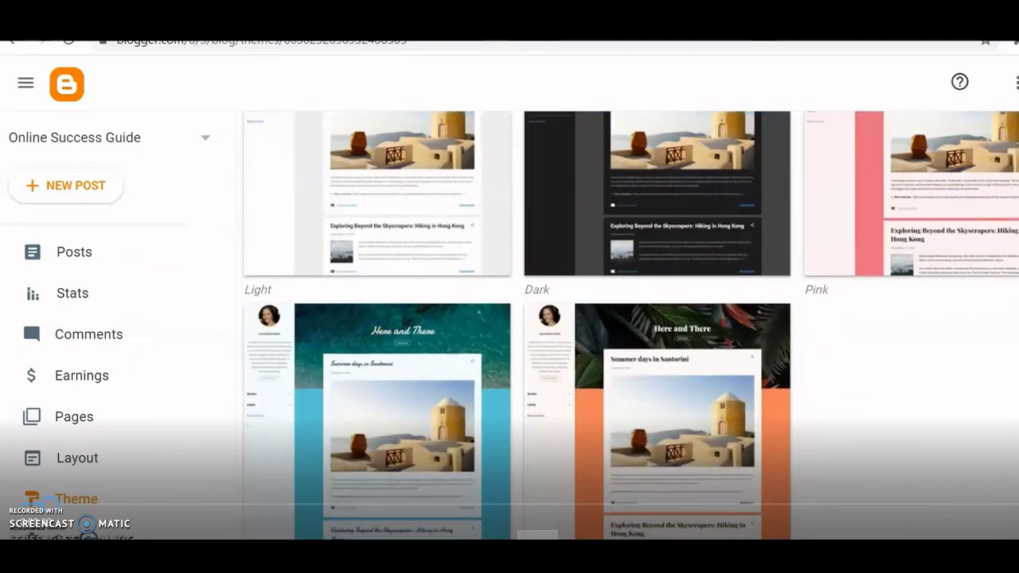
{"action": "scroll", "coordinate": [630, 325], "scroll_direction": "down", "scroll_amount": 9}
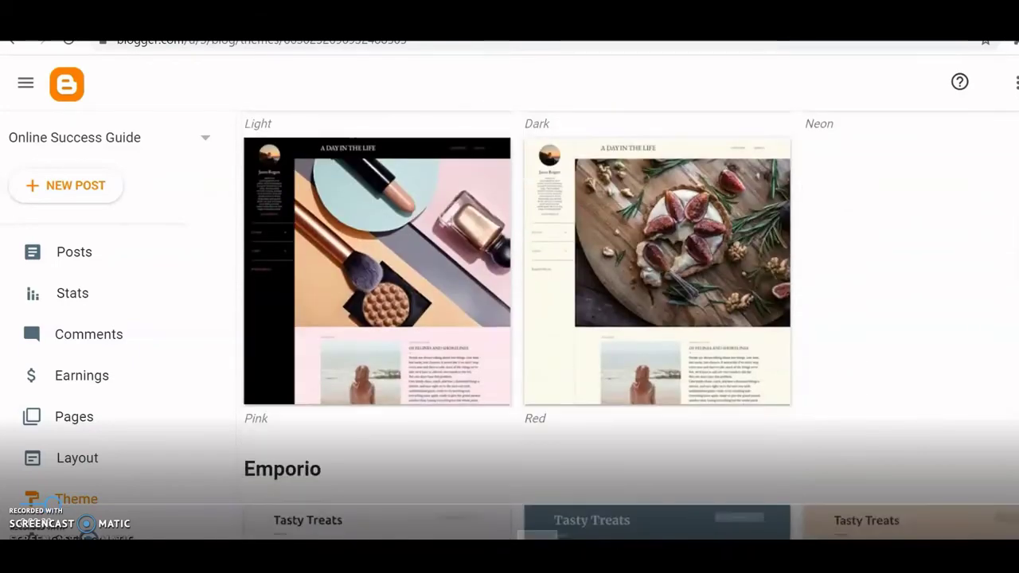
{"action": "scroll", "coordinate": [631, 325], "scroll_direction": "down", "scroll_amount": 9}
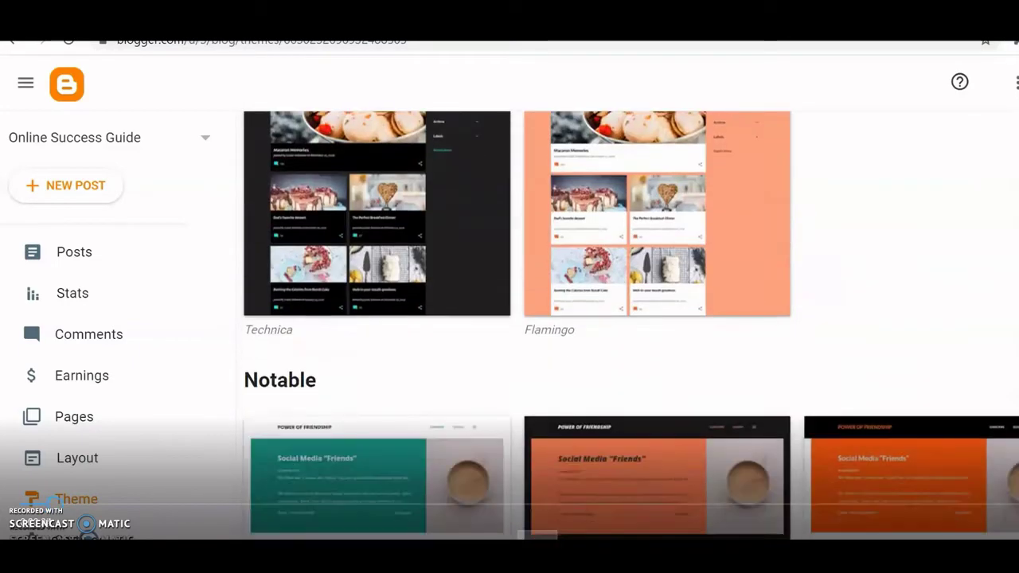
{"action": "scroll", "coordinate": [630, 324], "scroll_direction": "down", "scroll_amount": 10}
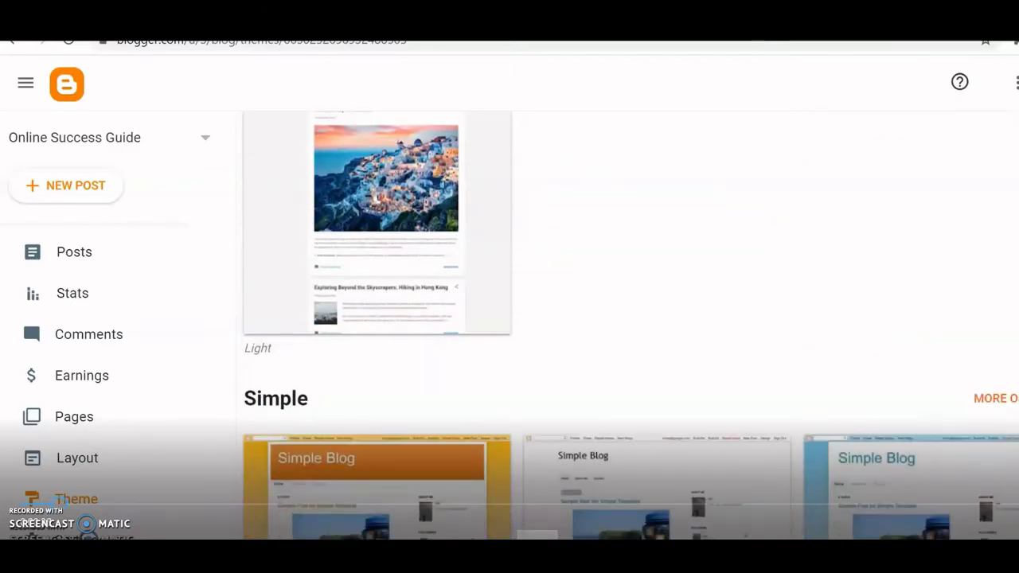
{"action": "scroll", "coordinate": [630, 325], "scroll_direction": "down", "scroll_amount": 3}
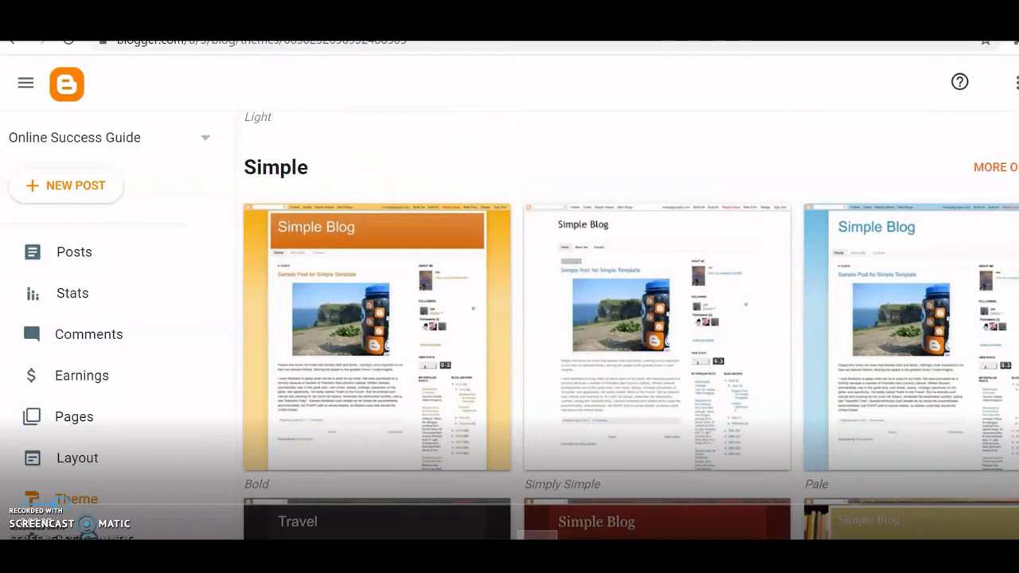
{"action": "left_click", "coordinate": [785, 331]}
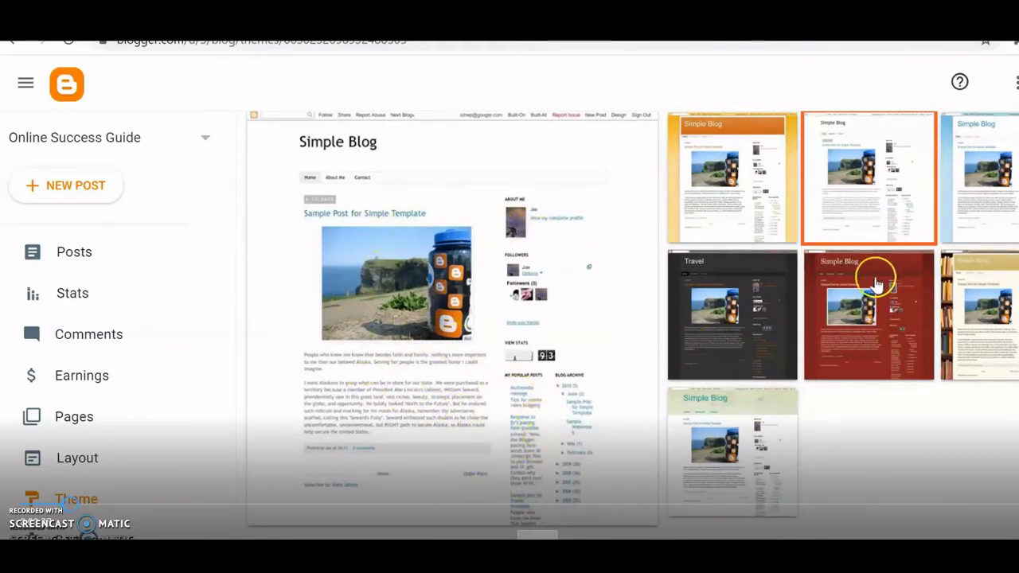
{"action": "scroll", "coordinate": [629, 318], "scroll_direction": "down", "scroll_amount": 3}
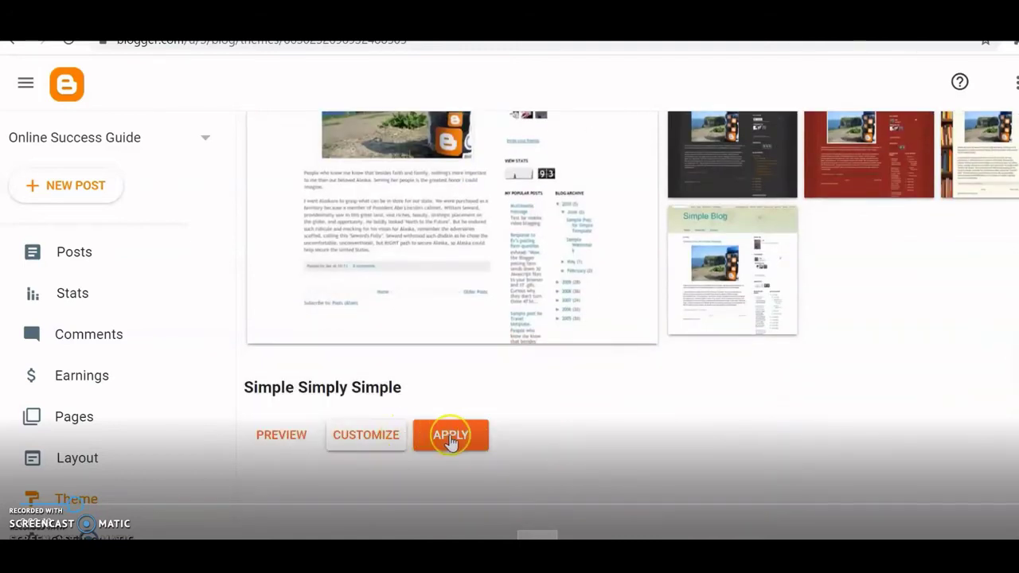
{"action": "left_click", "coordinate": [448, 439]}
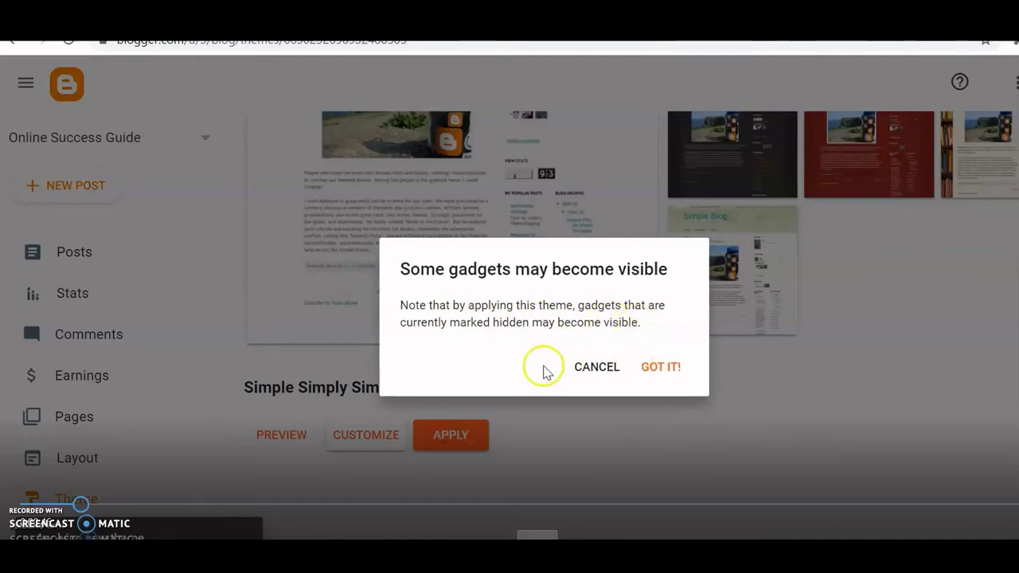
{"action": "left_click", "coordinate": [597, 367]}
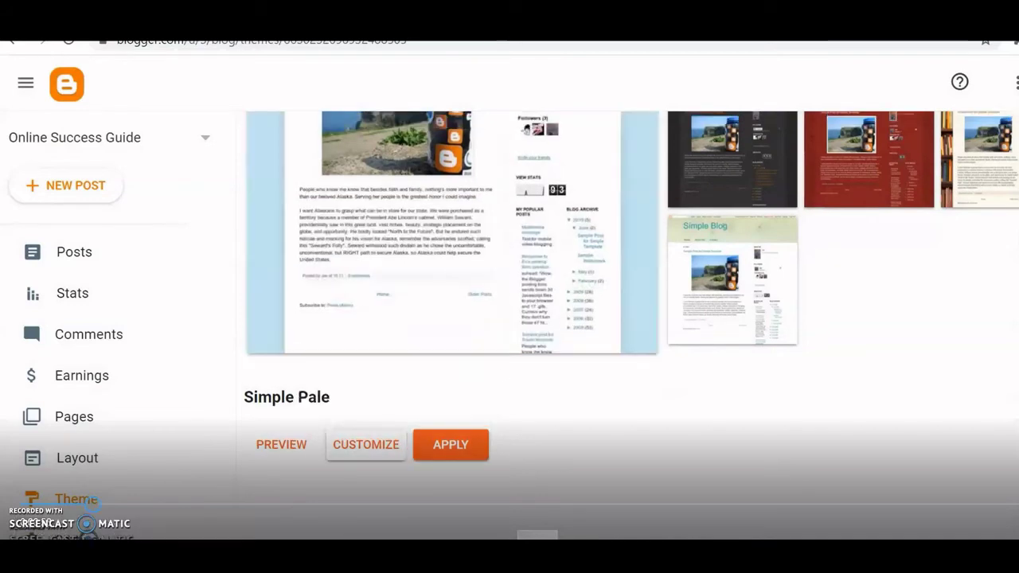
Step: Apply the Pale variant of the Simple theme, accepting that hidden gadgets may become visible
{"action": "scroll", "coordinate": [629, 318], "scroll_direction": "up", "scroll_amount": 10}
{"action": "scroll", "coordinate": [629, 318], "scroll_direction": "down", "scroll_amount": 8}
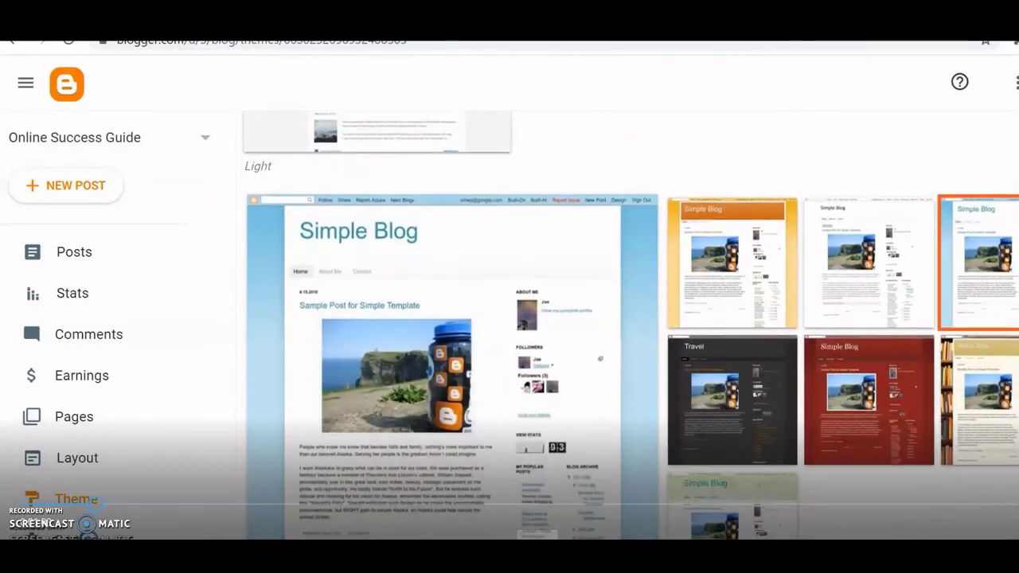
{"action": "scroll", "coordinate": [452, 319], "scroll_direction": "down", "scroll_amount": 3}
{"action": "left_click", "coordinate": [450, 402]}
{"action": "left_click", "coordinate": [660, 378]}
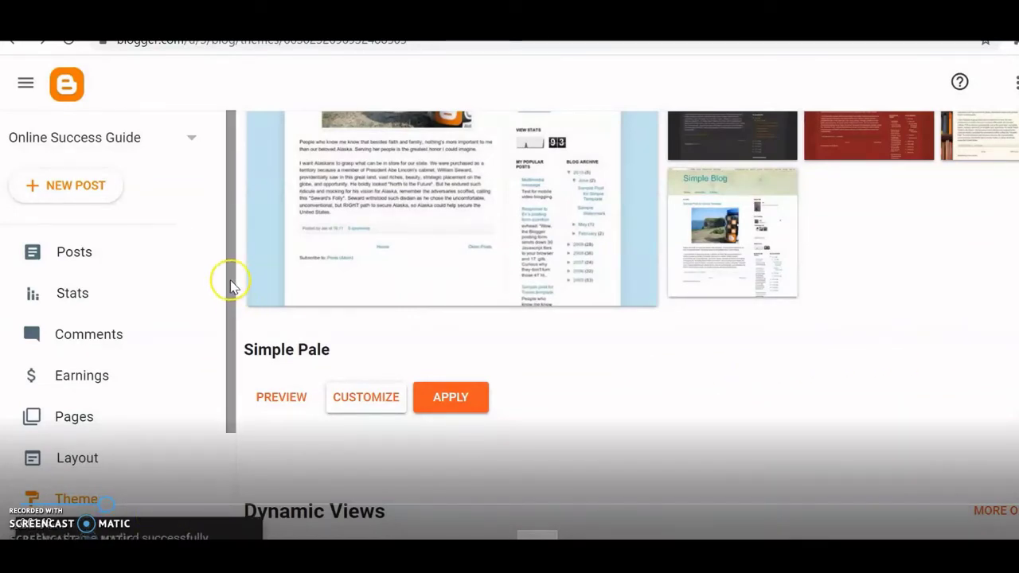
Step: View the live Online Success Guide blog to examine how the applied theme looks
{"action": "left_click_drag", "start_coordinate": [230, 282], "coordinate": [230, 398]}
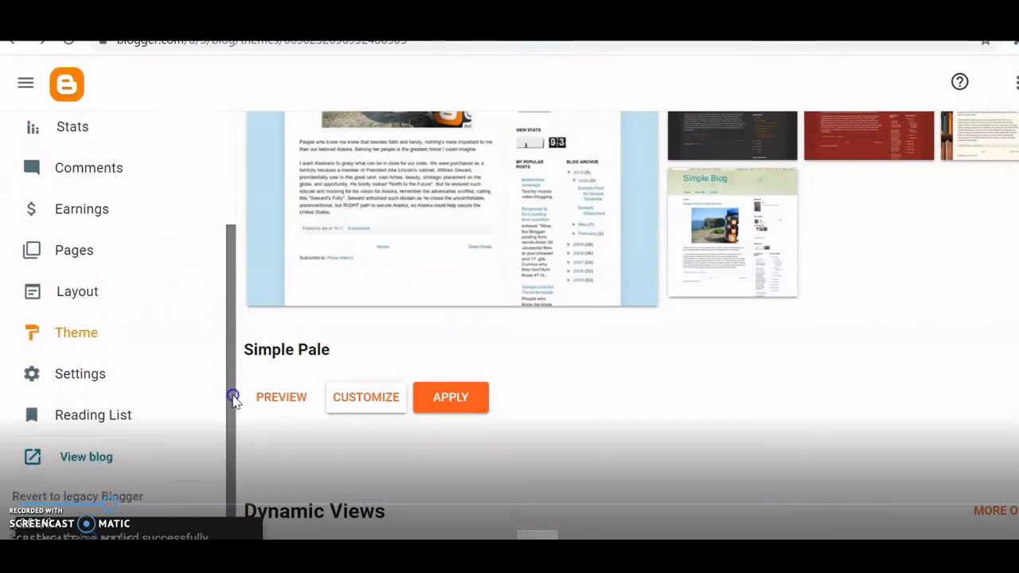
{"action": "left_click", "coordinate": [93, 466]}
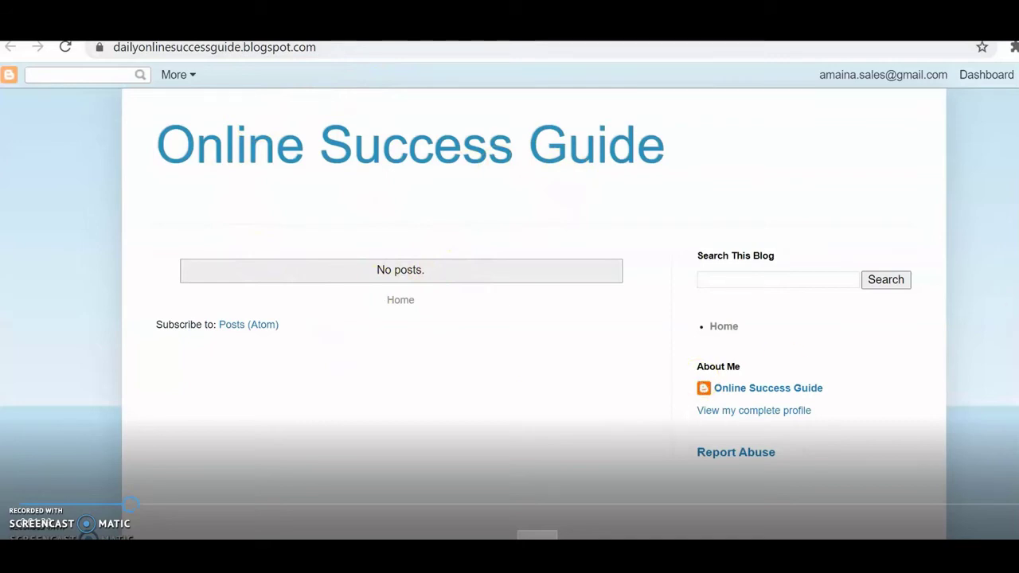
{"action": "scroll", "coordinate": [510, 318], "scroll_direction": "down", "scroll_amount": 1}
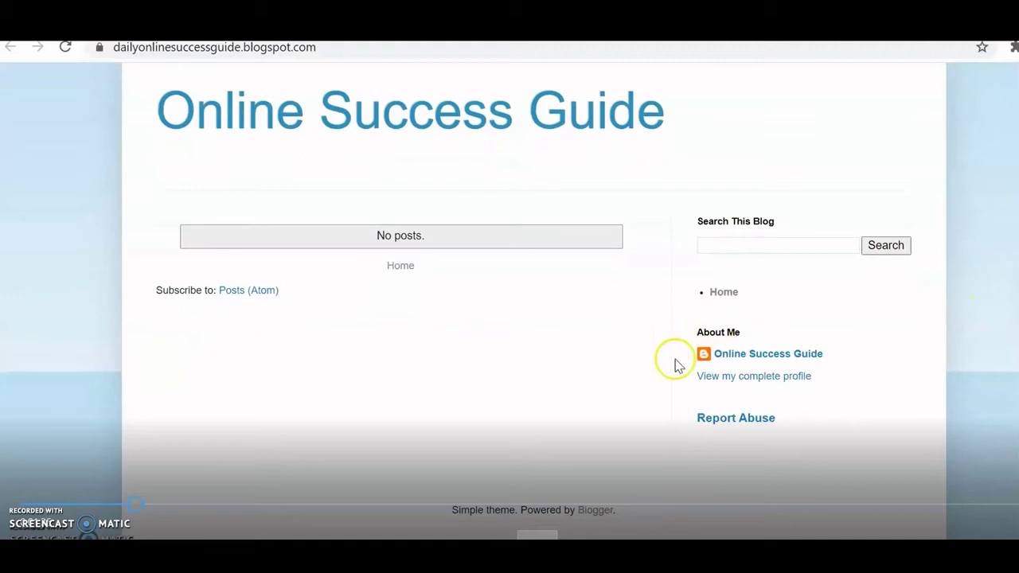
{"action": "scroll", "coordinate": [509, 319], "scroll_direction": "up", "scroll_amount": 1}
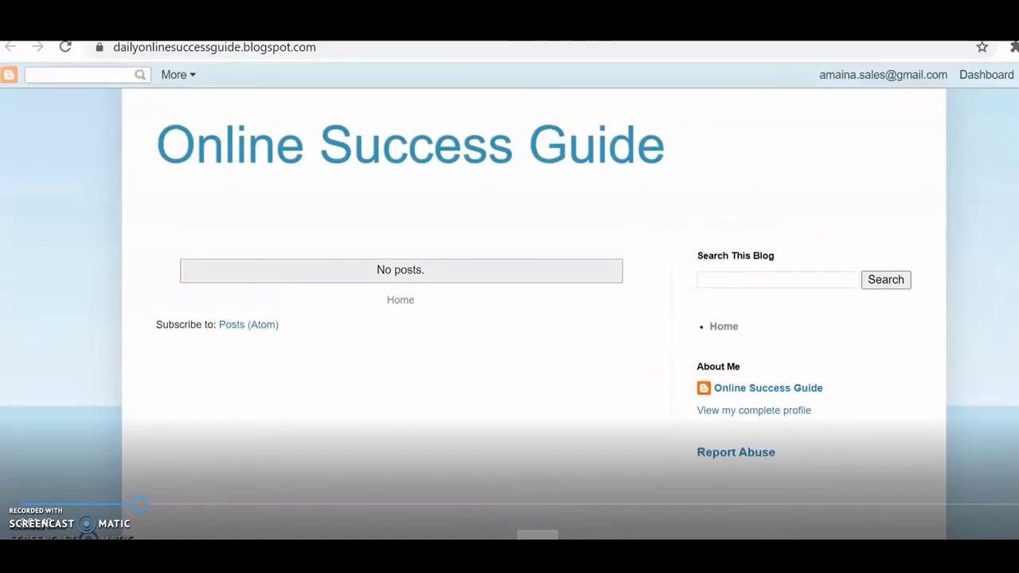
{"action": "scroll", "coordinate": [509, 301], "scroll_direction": "down", "scroll_amount": 1}
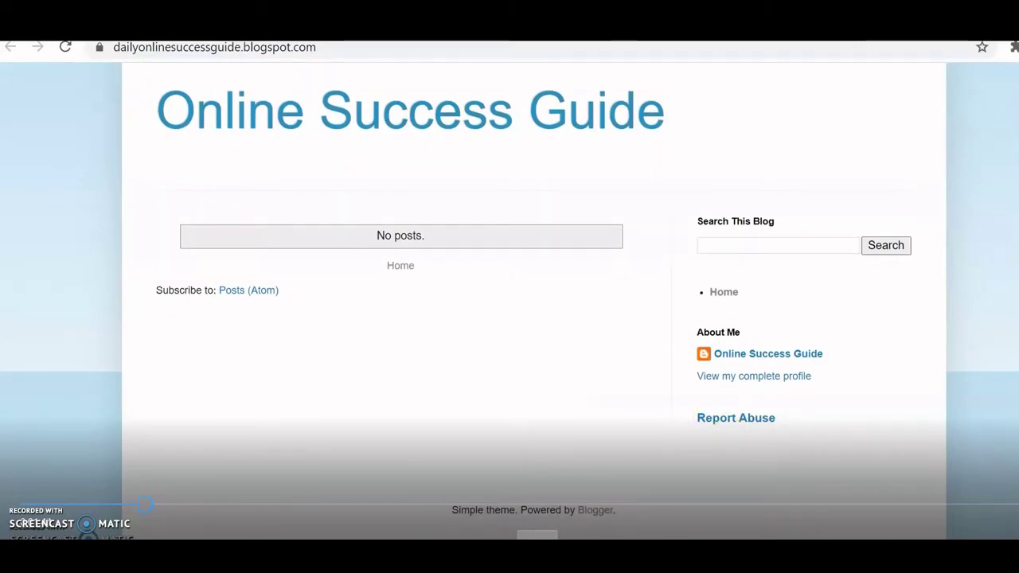
{"action": "scroll", "coordinate": [263, 271], "scroll_direction": "up", "scroll_amount": 1}
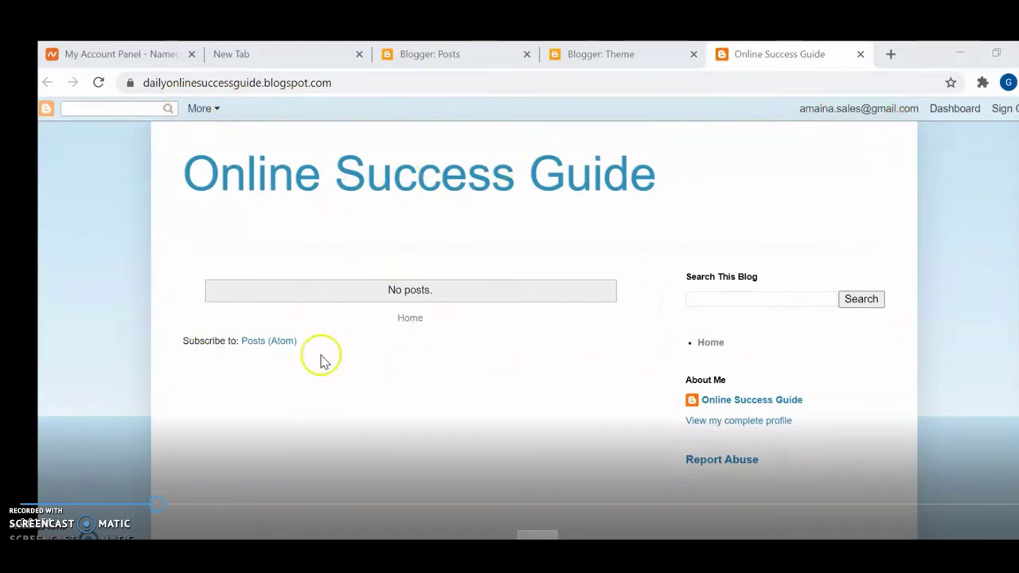
Step: Return to the blog's theme management page and open its layout settings
{"action": "left_click", "coordinate": [628, 62]}
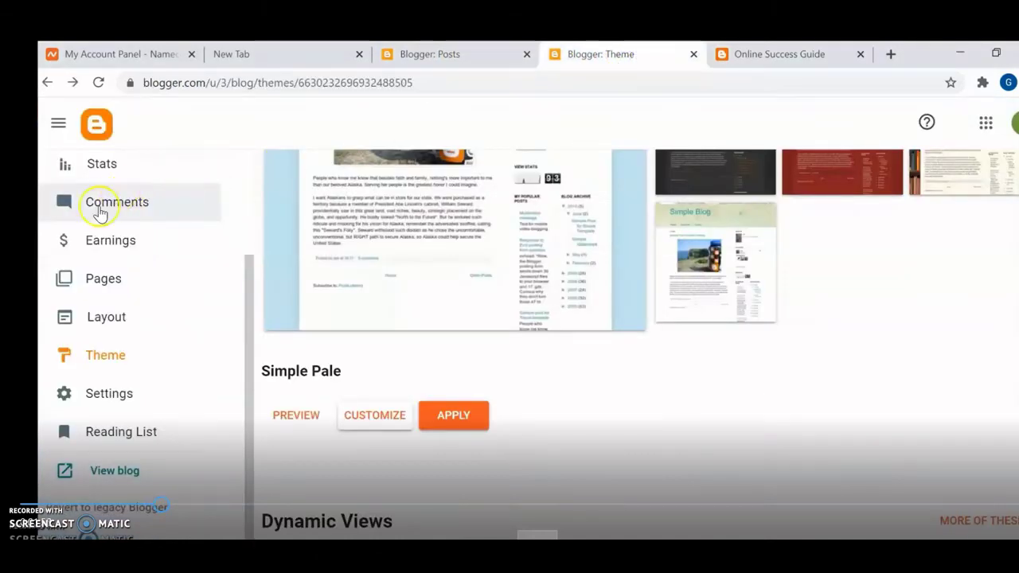
{"action": "mouse_move", "coordinate": [249, 311]}
{"action": "left_mouse_down"}
{"action": "mouse_move", "coordinate": [250, 239]}
{"action": "mouse_move", "coordinate": [245, 324]}
{"action": "left_mouse_up"}
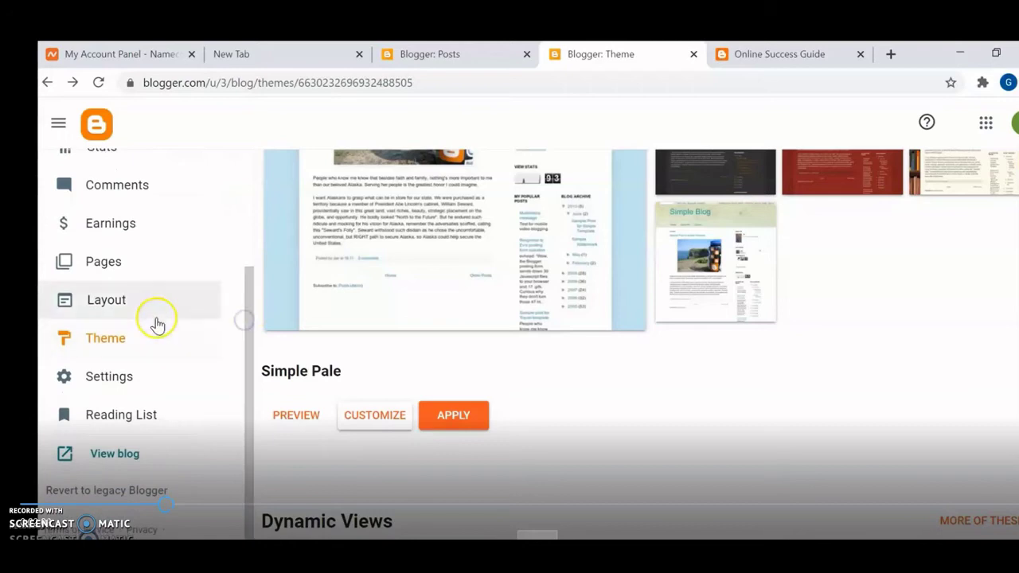
{"action": "left_click", "coordinate": [130, 301]}
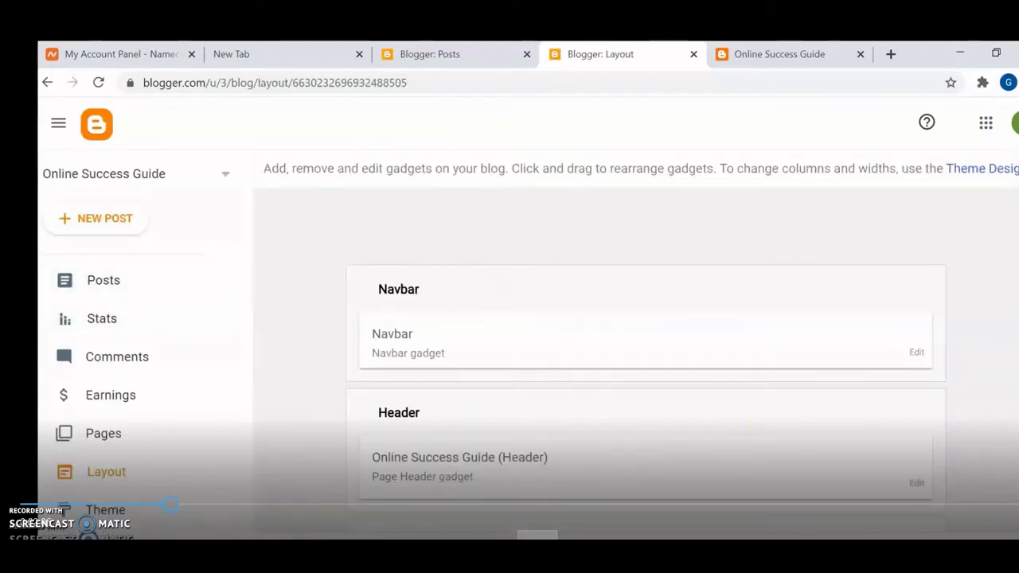
Step: Set the Navbar gadget to Off in its configuration and save the layout arrangement
{"action": "scroll", "coordinate": [644, 359], "scroll_direction": "down", "scroll_amount": 5}
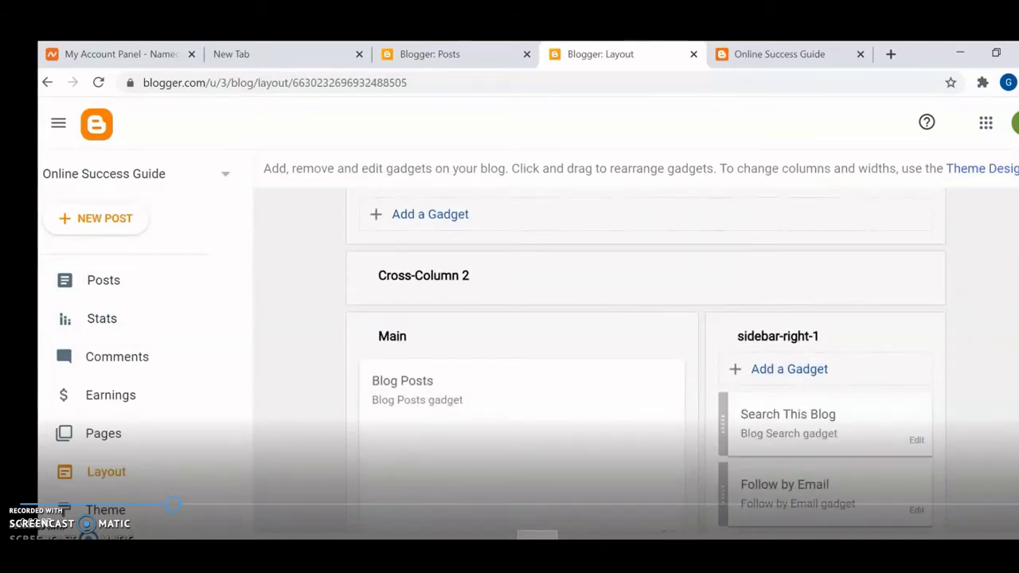
{"action": "scroll", "coordinate": [645, 358], "scroll_direction": "up", "scroll_amount": 2}
{"action": "scroll", "coordinate": [644, 358], "scroll_direction": "up", "scroll_amount": 2}
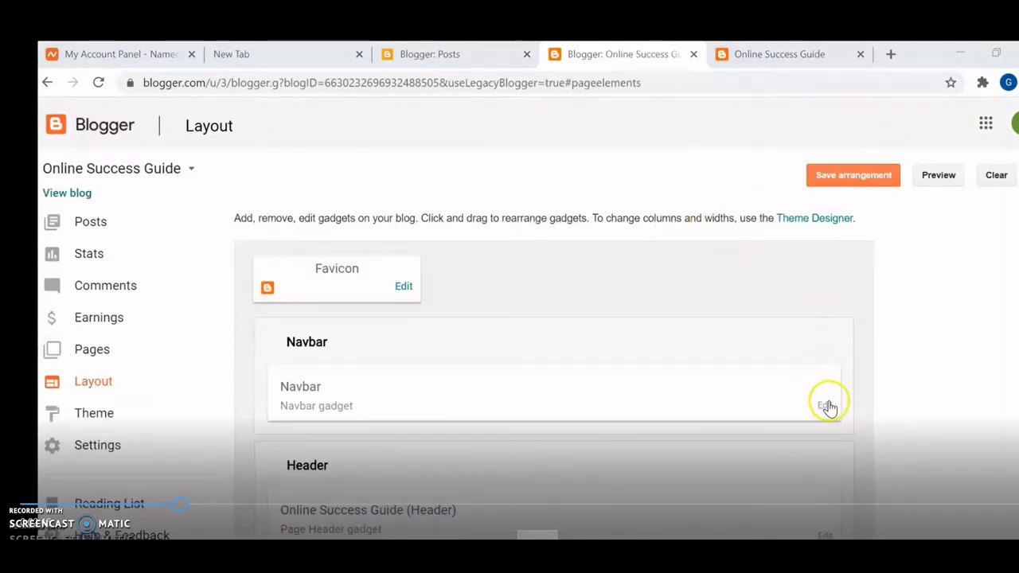
{"action": "left_click", "coordinate": [828, 406]}
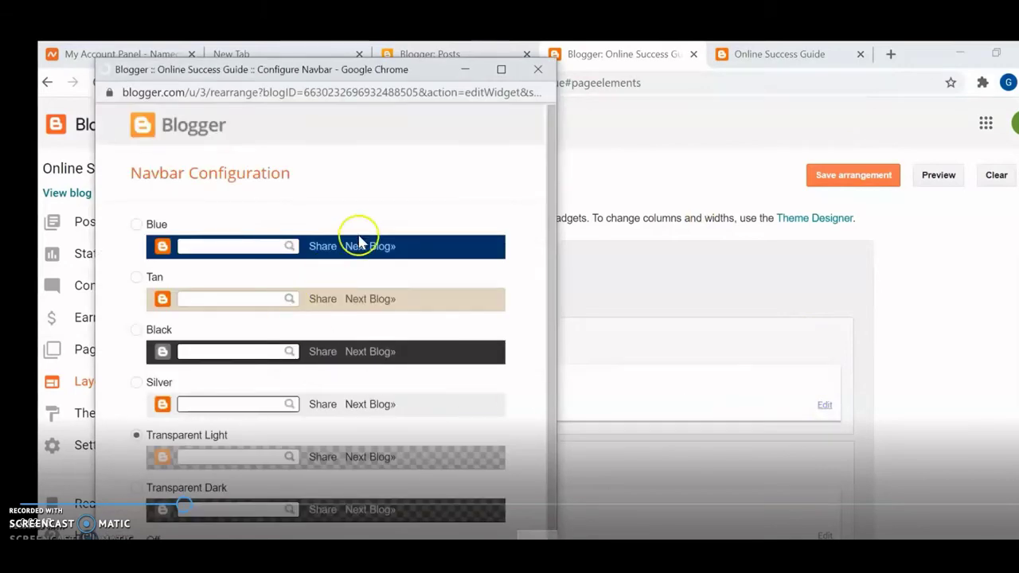
{"action": "scroll", "coordinate": [553, 198], "scroll_direction": "down", "scroll_amount": 1}
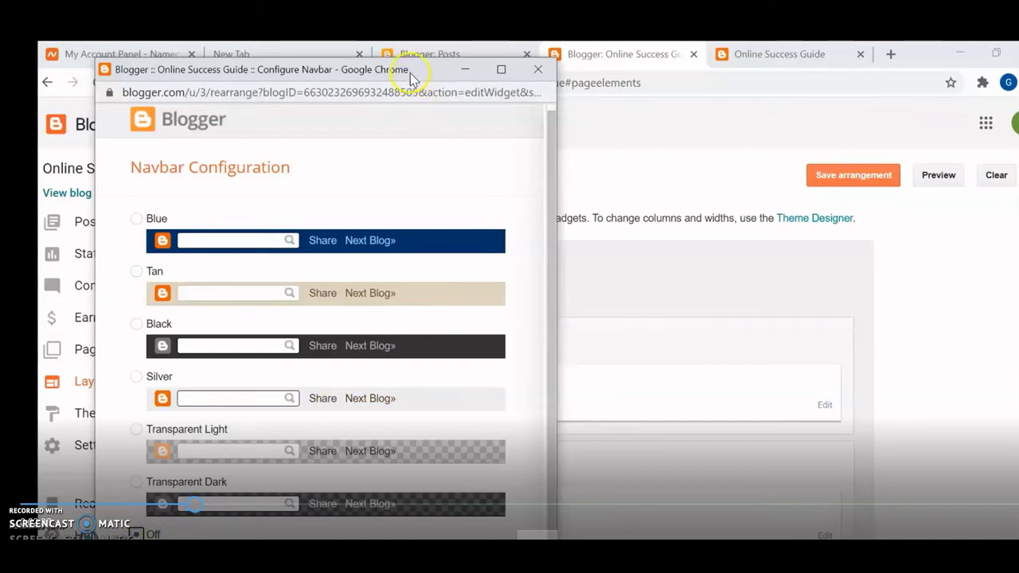
{"action": "left_click_drag", "start_coordinate": [412, 75], "coordinate": [581, 71]}
{"action": "double_click", "coordinate": [582, 71]}
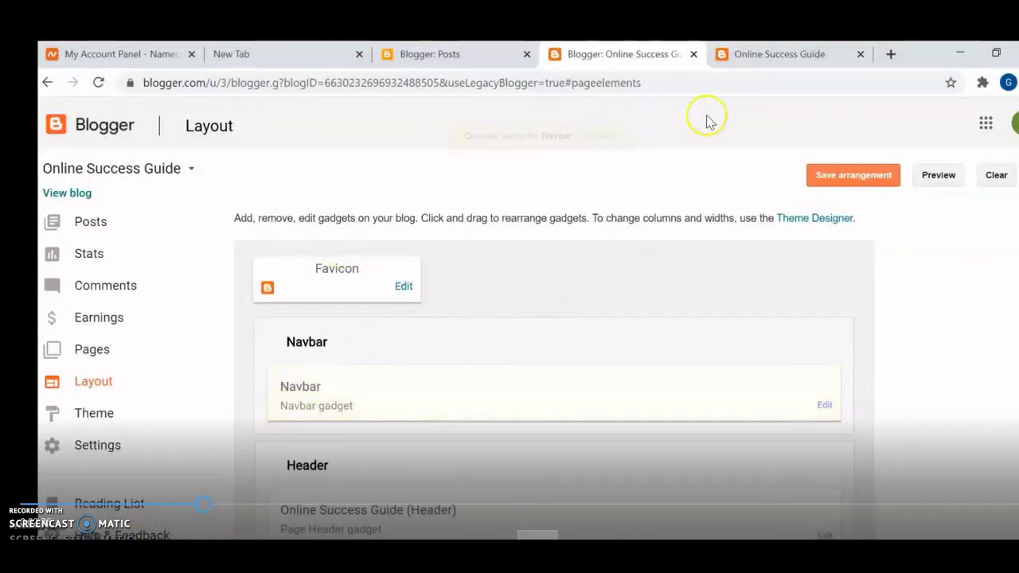
{"action": "left_click", "coordinate": [859, 181]}
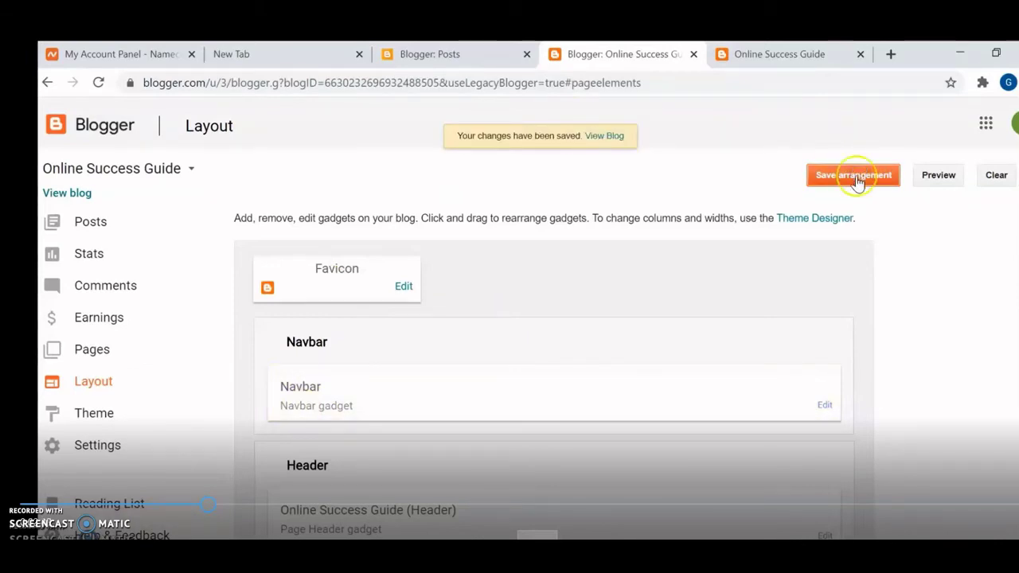
Step: Reload the live blog to check the header area without the navbar and return to the layout page
{"action": "left_click", "coordinate": [797, 56]}
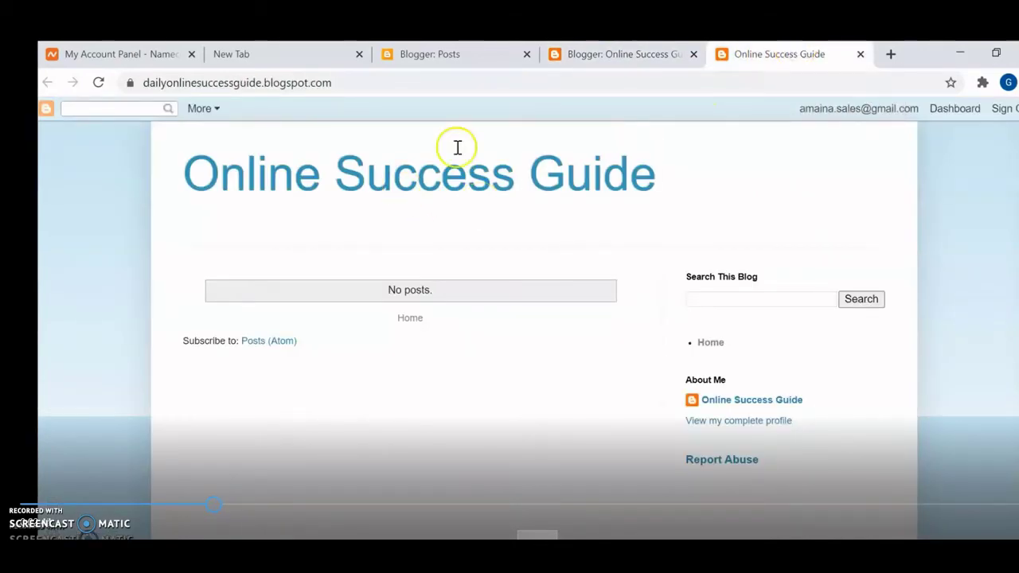
{"action": "left_click", "coordinate": [98, 83]}
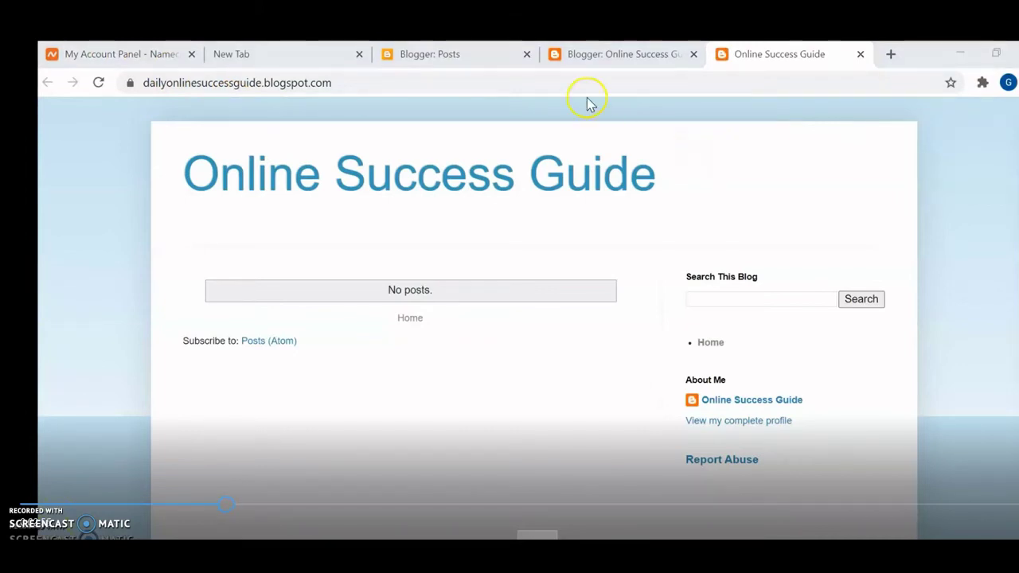
{"action": "left_click", "coordinate": [637, 50]}
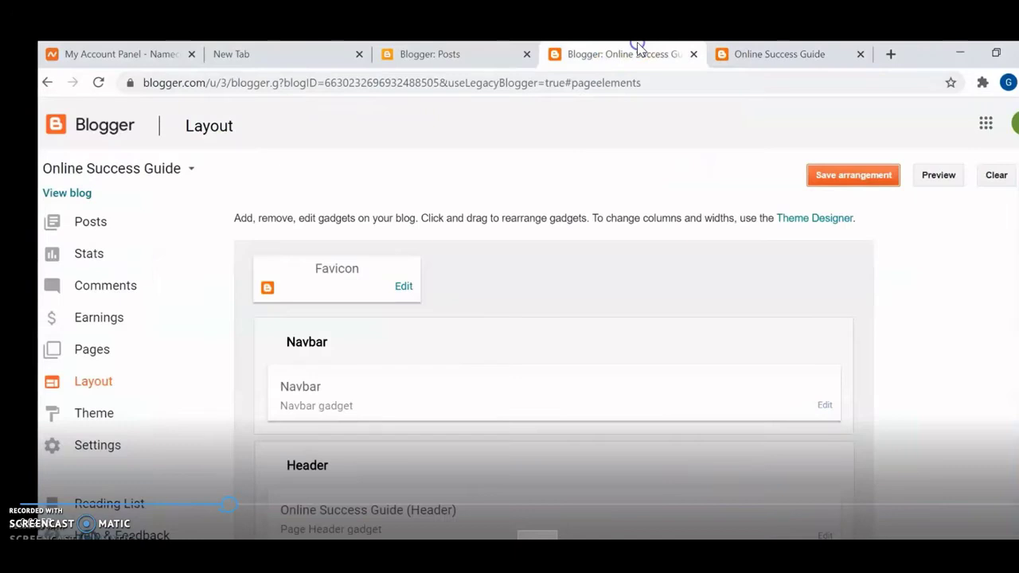
{"action": "left_click", "coordinate": [91, 385]}
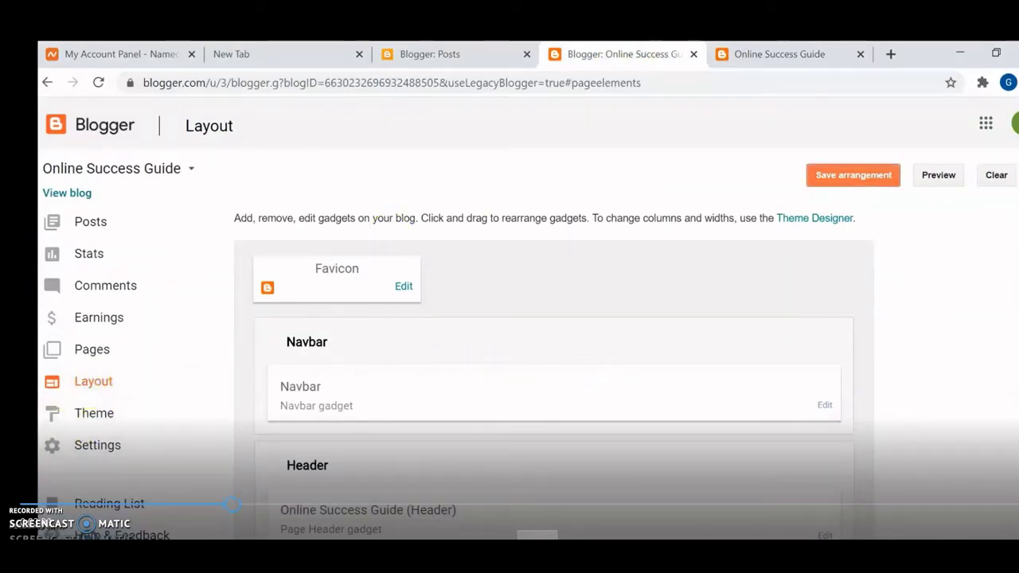
Step: Remove the Report Abuse gadget from the sidebar-right-2-1 section and save the layout arrangement
{"action": "scroll", "coordinate": [553, 358], "scroll_direction": "down", "scroll_amount": 4}
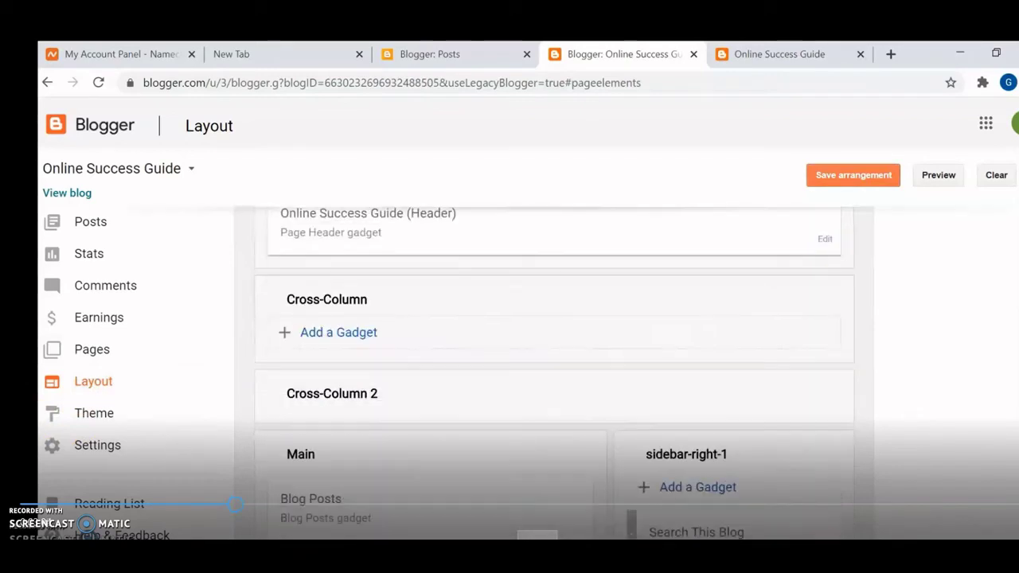
{"action": "scroll", "coordinate": [553, 358], "scroll_direction": "up", "scroll_amount": 1}
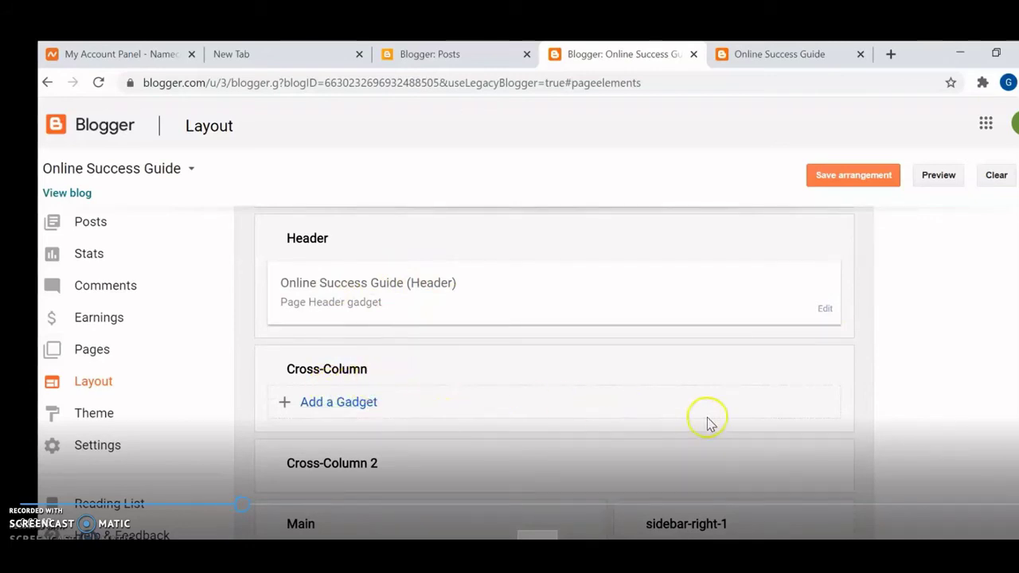
{"action": "scroll", "coordinate": [554, 374], "scroll_direction": "down", "scroll_amount": 4}
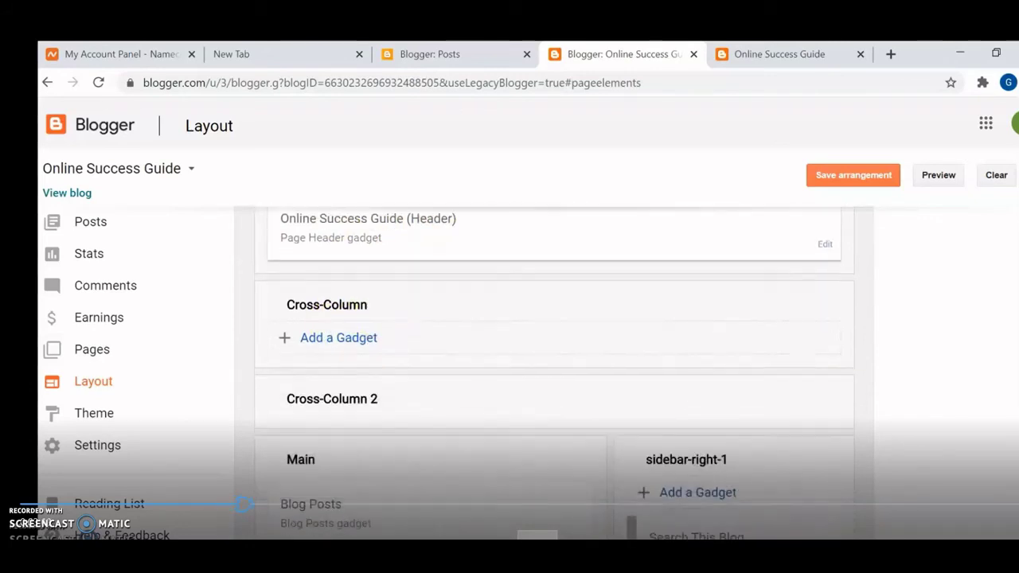
{"action": "scroll", "coordinate": [554, 373], "scroll_direction": "down", "scroll_amount": 1}
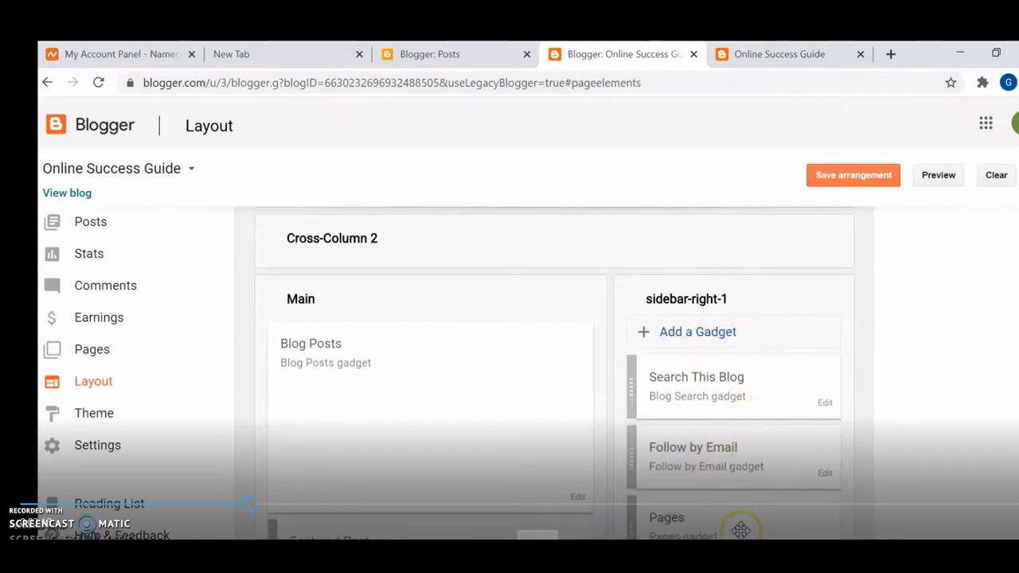
{"action": "scroll", "coordinate": [1009, 374], "scroll_direction": "down", "scroll_amount": 10}
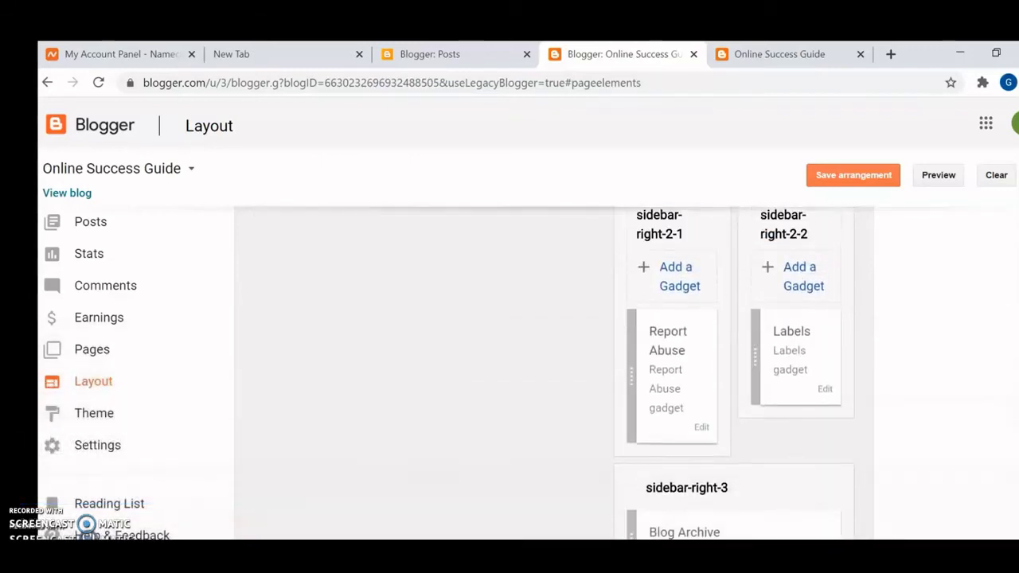
{"action": "scroll", "coordinate": [684, 335], "scroll_direction": "up", "scroll_amount": 1}
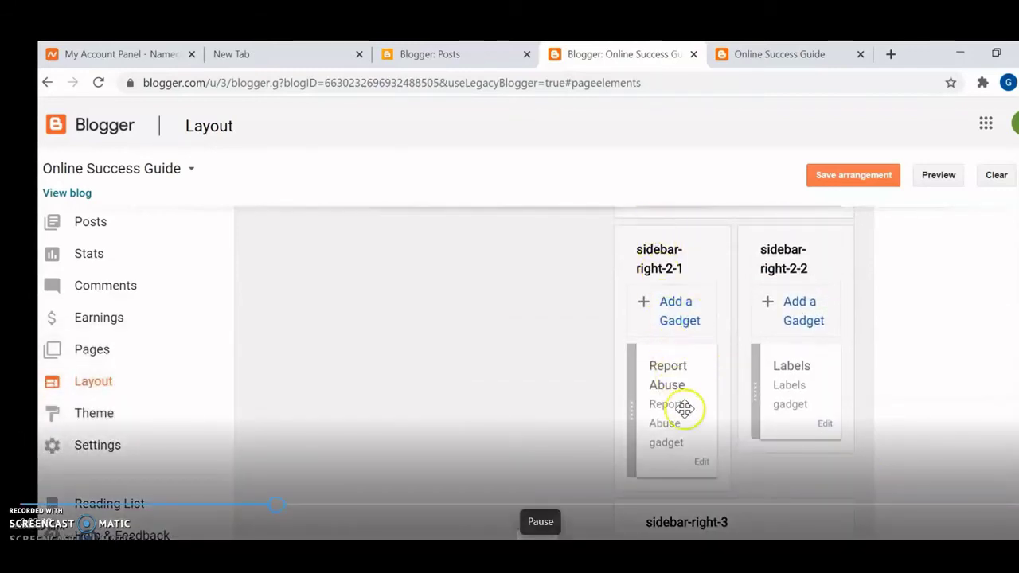
{"action": "left_click", "coordinate": [700, 465]}
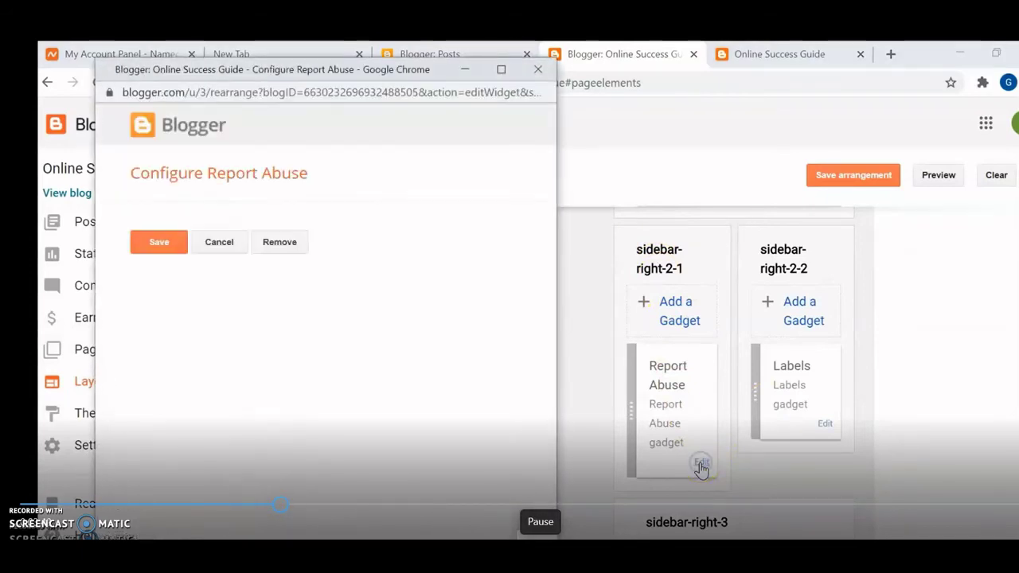
{"action": "left_click", "coordinate": [291, 247]}
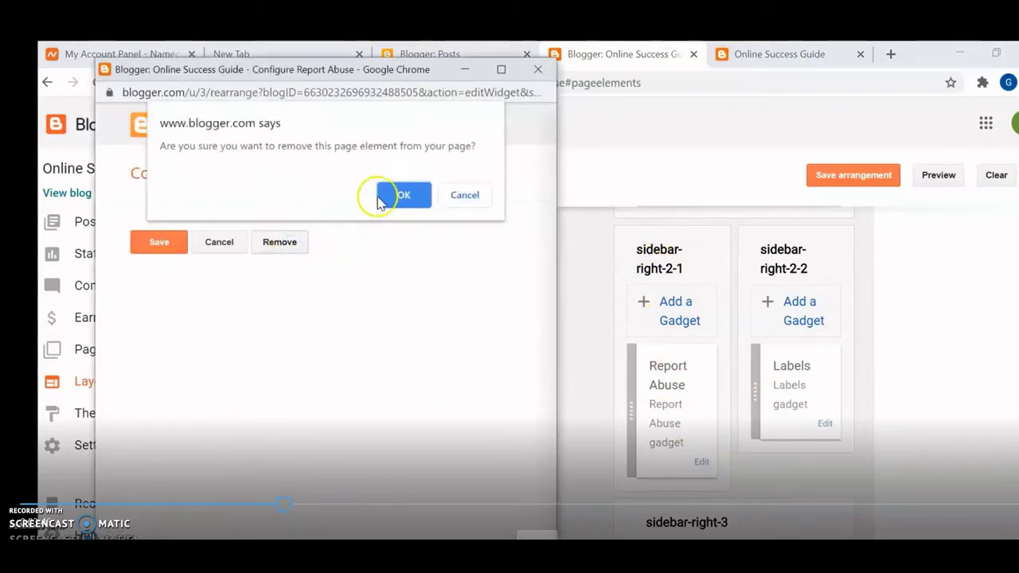
{"action": "left_click", "coordinate": [401, 202]}
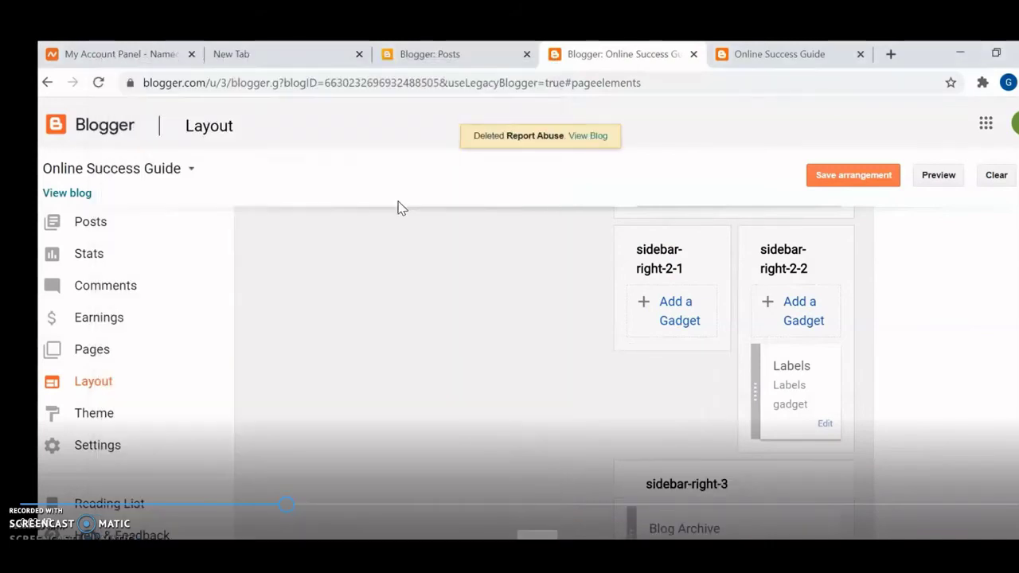
{"action": "left_click", "coordinate": [859, 177]}
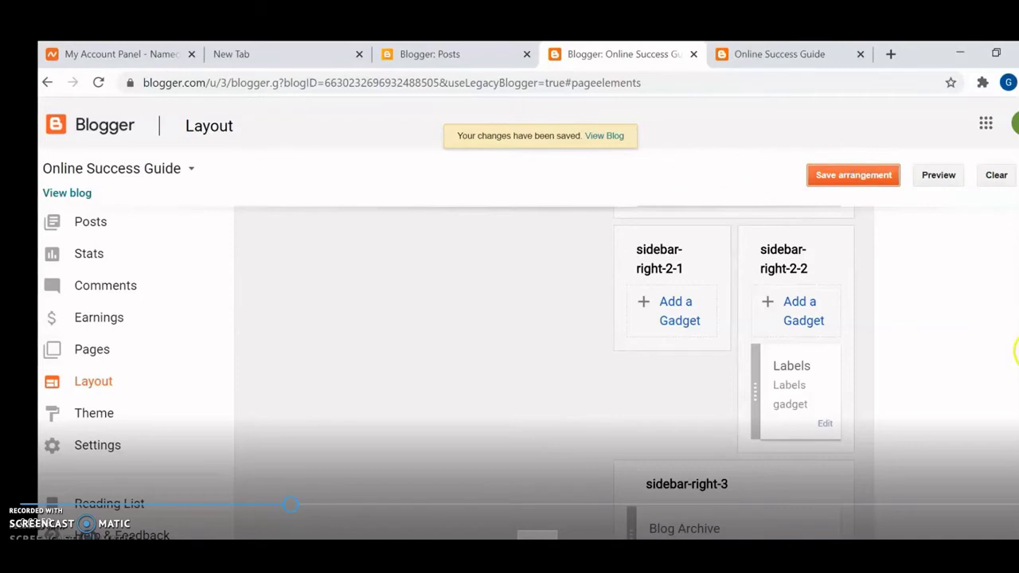
Step: Look over the layout sections from the footer up to the header and save the arrangement again
{"action": "scroll", "coordinate": [290, 503], "scroll_direction": "down", "scroll_amount": 4}
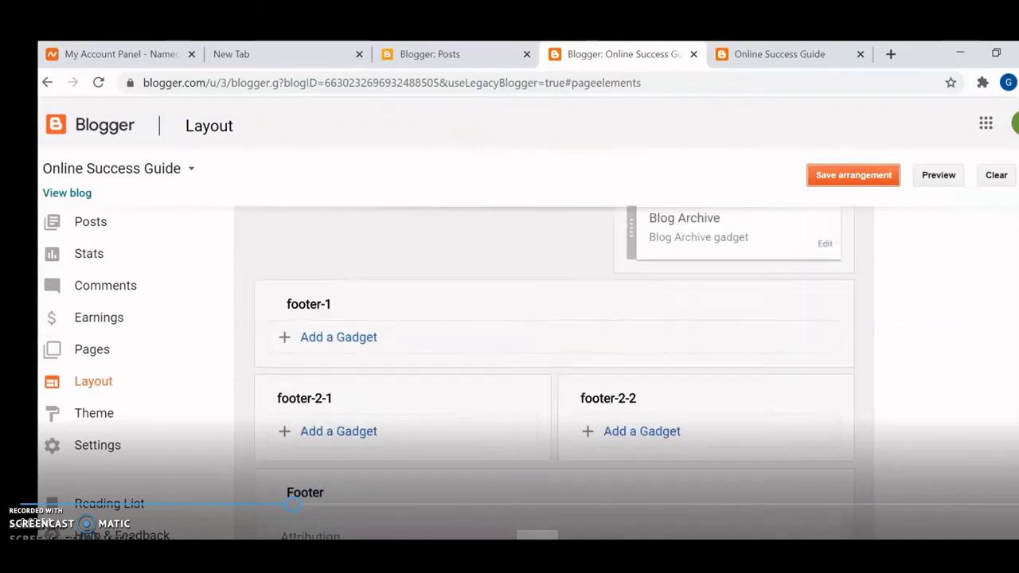
{"action": "scroll", "coordinate": [294, 503], "scroll_direction": "up", "scroll_amount": 1}
{"action": "scroll", "coordinate": [294, 503], "scroll_direction": "down", "scroll_amount": 2}
{"action": "scroll", "coordinate": [295, 503], "scroll_direction": "up", "scroll_amount": 8}
{"action": "scroll", "coordinate": [295, 503], "scroll_direction": "up", "scroll_amount": 5}
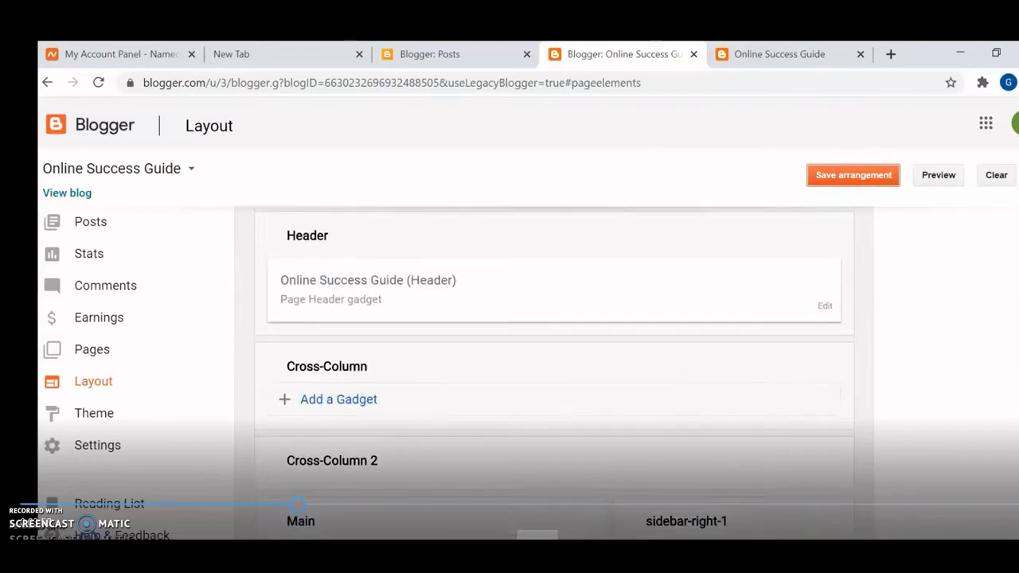
{"action": "left_click", "coordinate": [851, 175]}
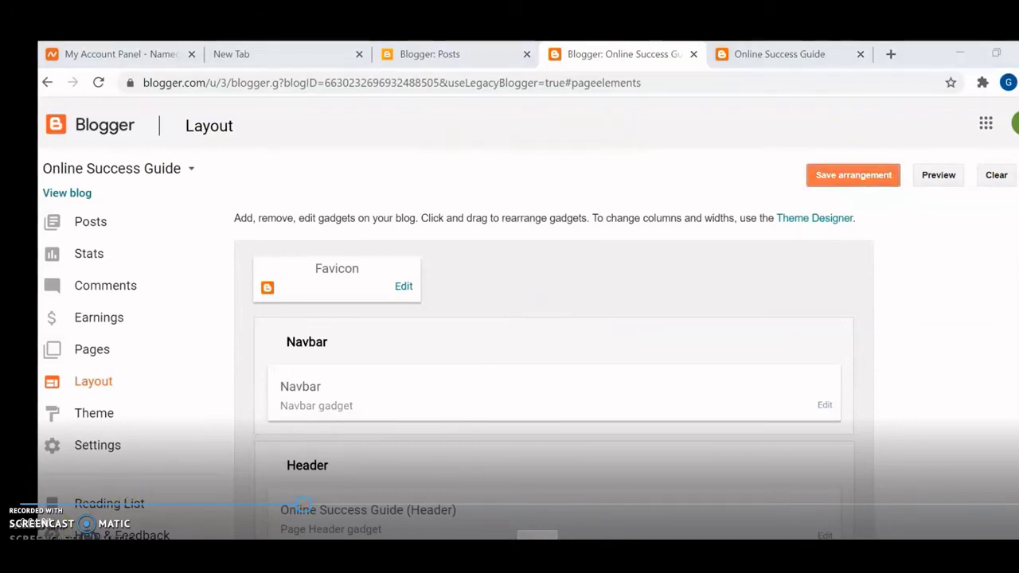
Step: Set the footer Attribution gadget's copyright text to "2020 Online Success Guide" and save the gadget and the arrangement
{"action": "scroll", "coordinate": [834, 345], "scroll_direction": "down", "scroll_amount": 10}
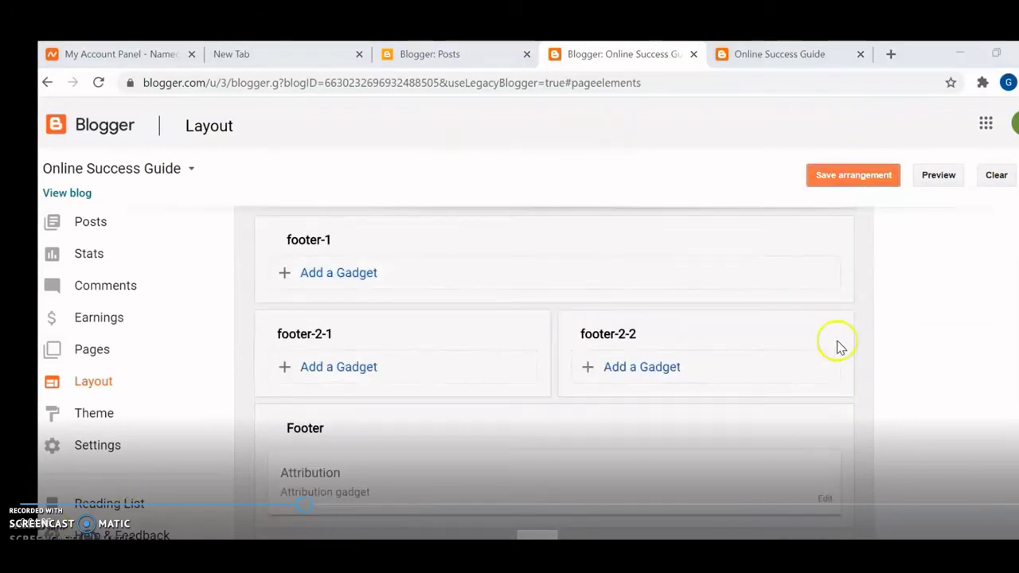
{"action": "left_click", "coordinate": [823, 499]}
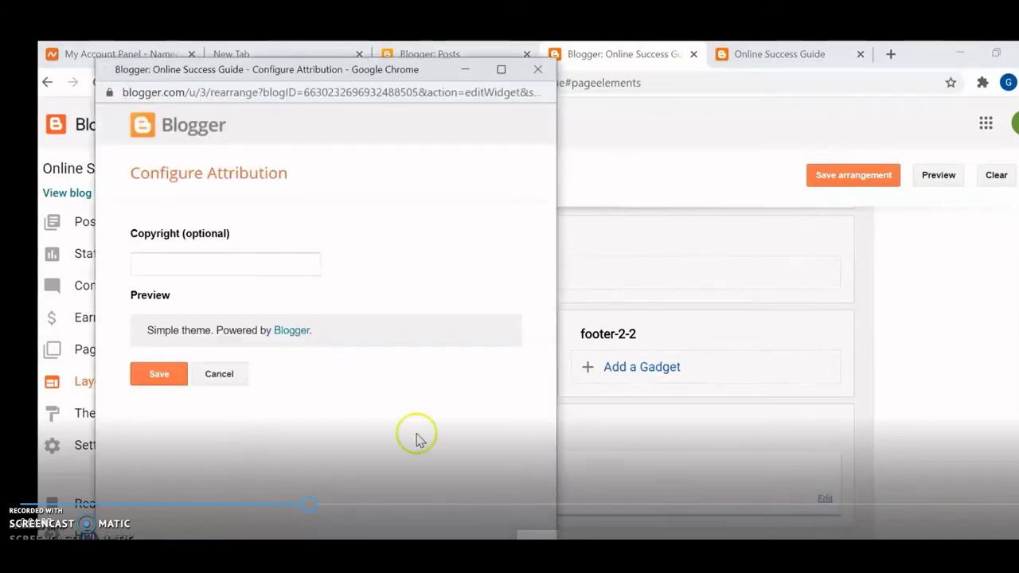
{"action": "left_click", "coordinate": [235, 264]}
{"action": "type", "text": "2020 Online"}
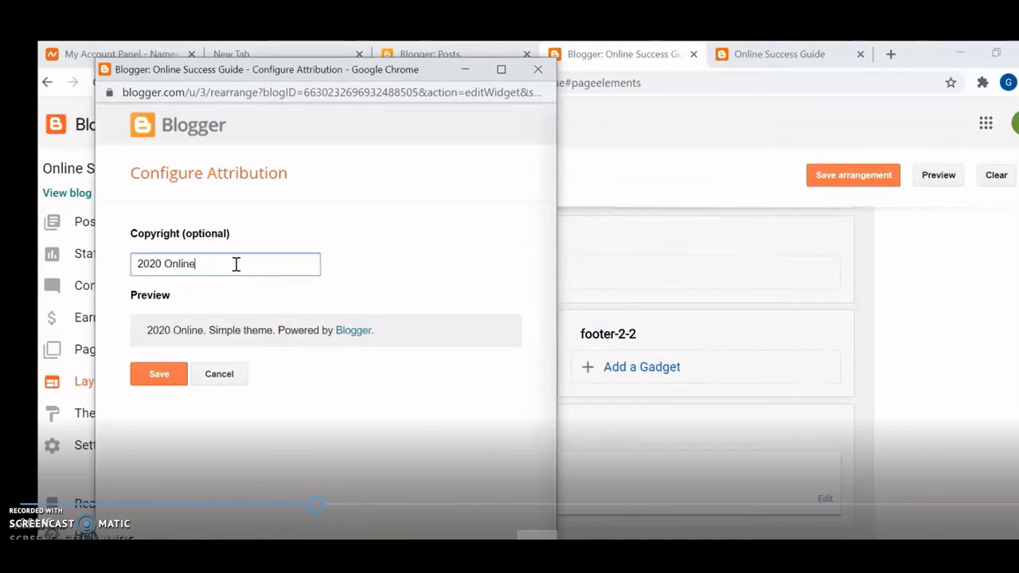
{"action": "type", "text": " S"}
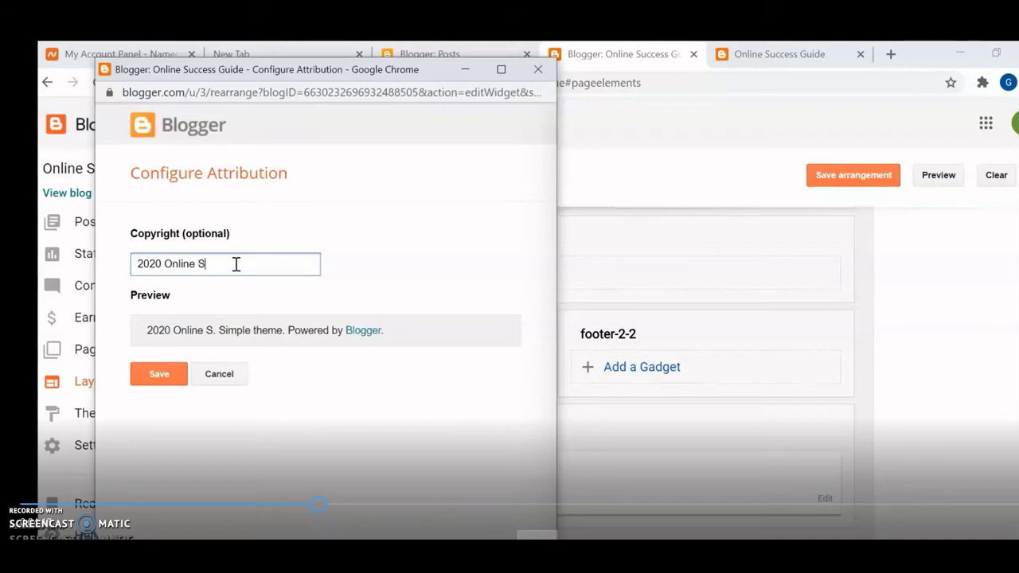
{"action": "type", "text": "uccess"}
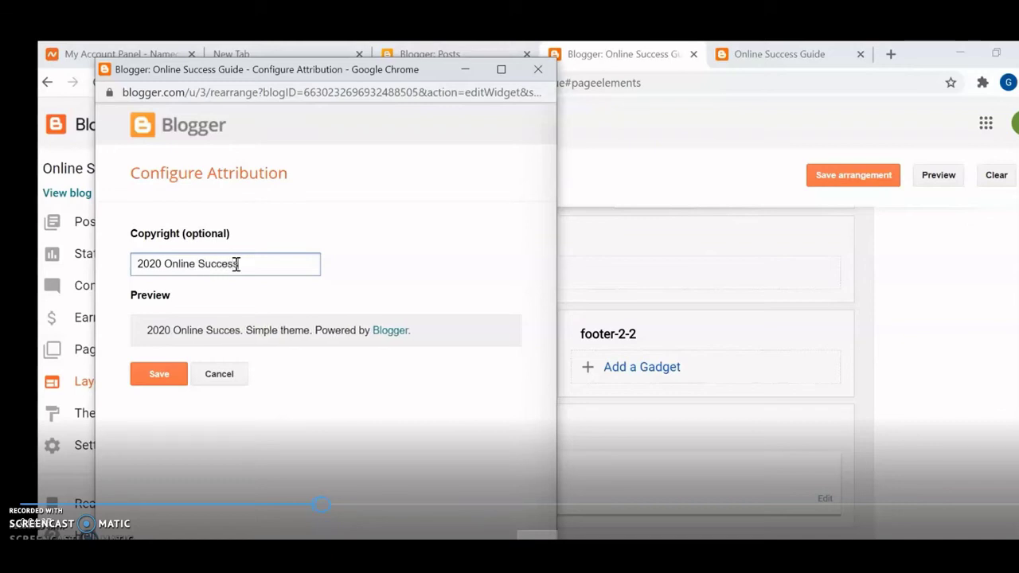
{"action": "type", "text": " Guide"}
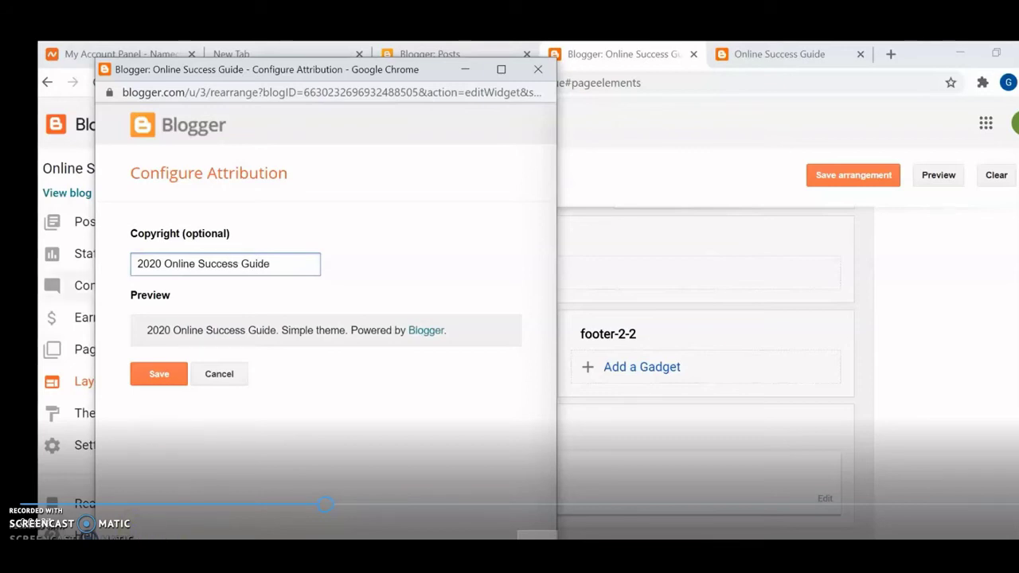
{"action": "left_click", "coordinate": [159, 373]}
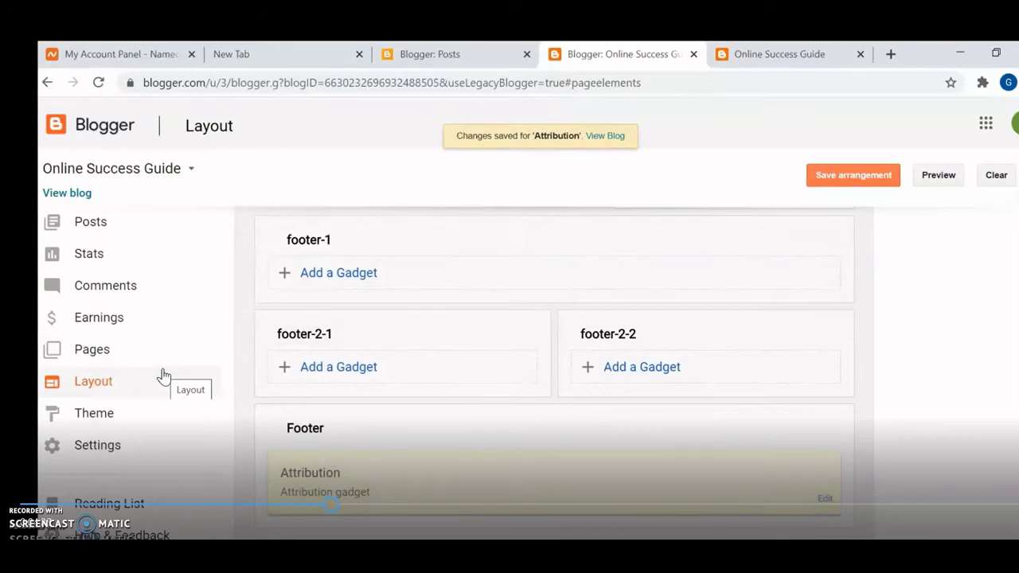
{"action": "left_click", "coordinate": [875, 172]}
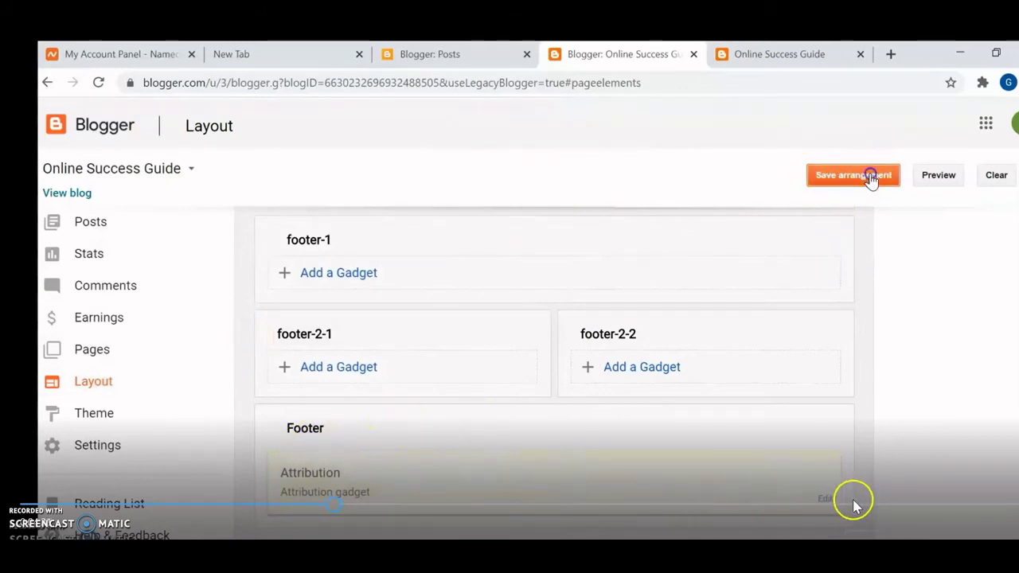
Step: Check the footer copyright line and sidebar on the live blog, returning to the layout page
{"action": "left_click", "coordinate": [772, 54]}
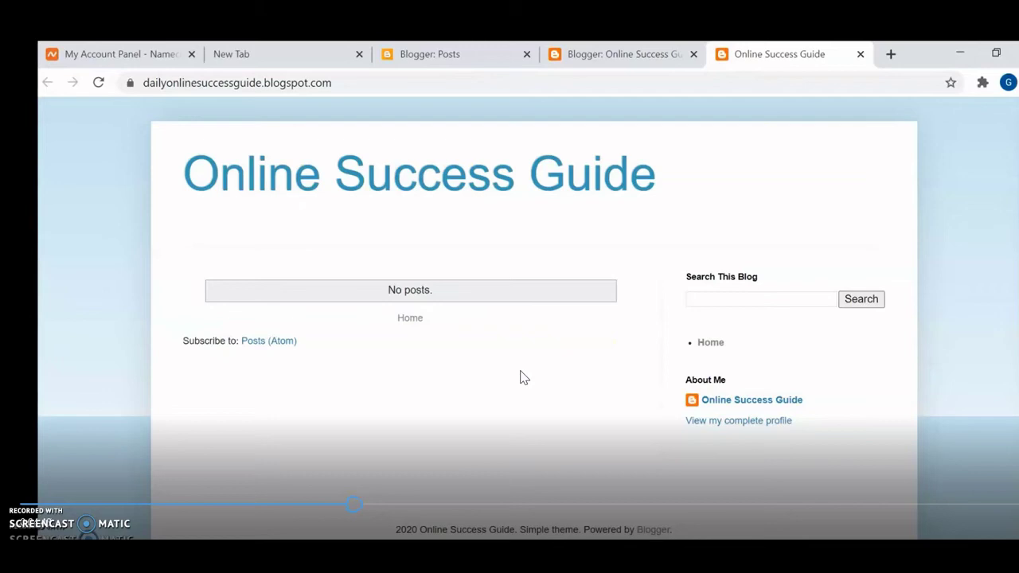
{"action": "left_click", "coordinate": [633, 56]}
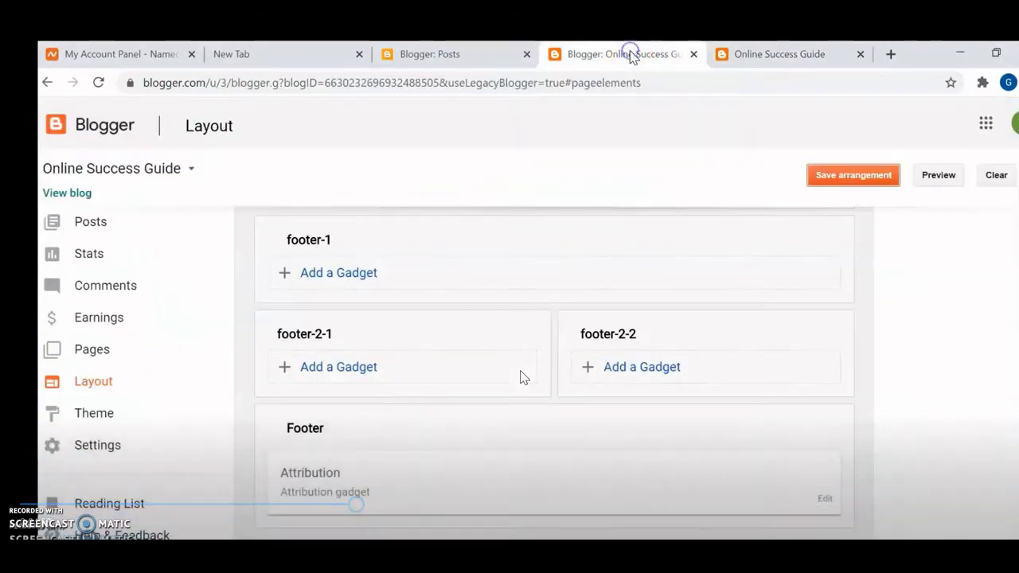
Step: Open the blog's basic settings and bring up the Blog Address for editing
{"action": "left_click", "coordinate": [88, 444]}
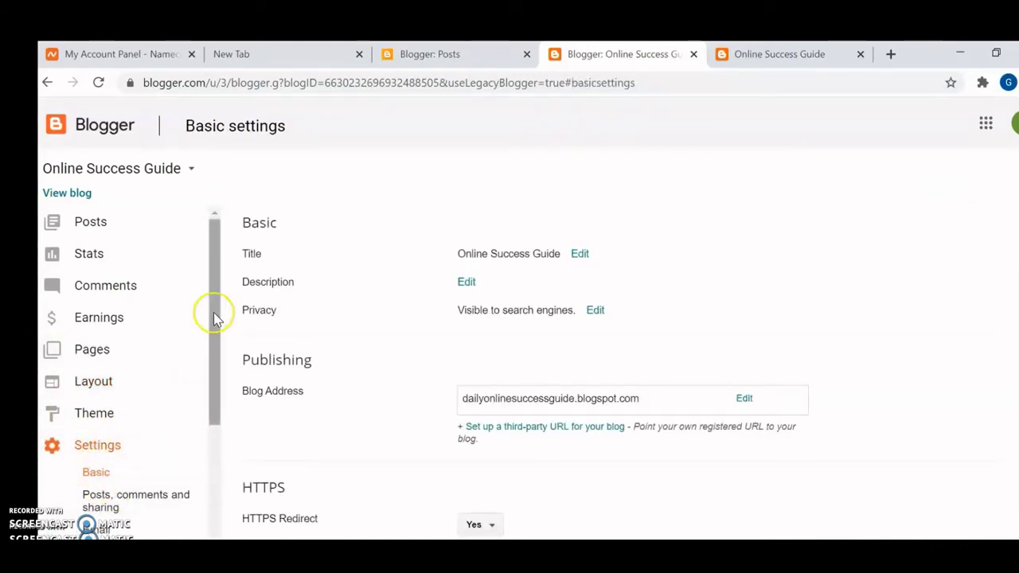
{"action": "left_click", "coordinate": [744, 400]}
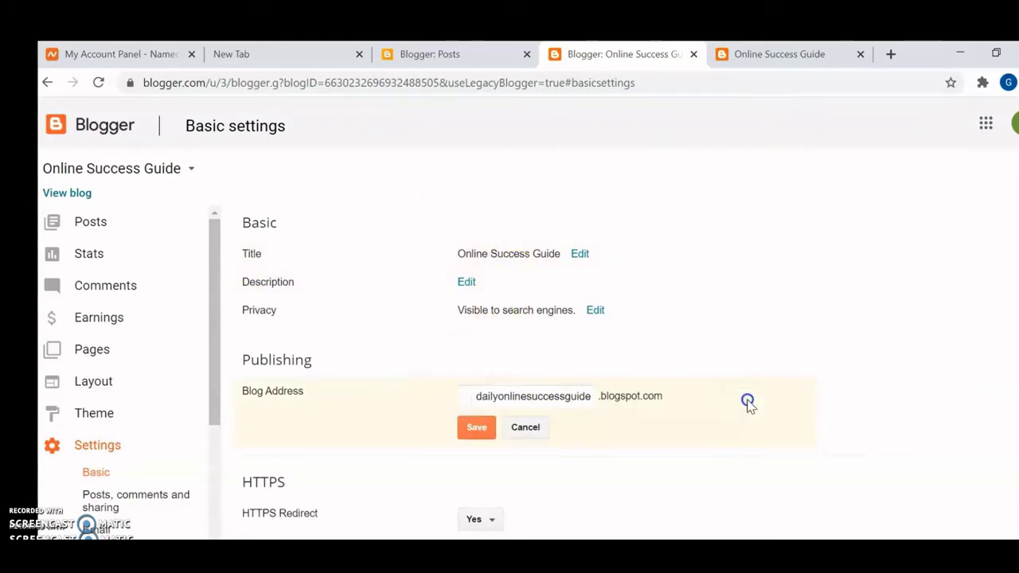
Step: Copy the domain name onlinesuccessguide.xyz from the Namecheap dashboard and return to the Publishing section of Blogger's basic settings
{"action": "left_click", "coordinate": [133, 53]}
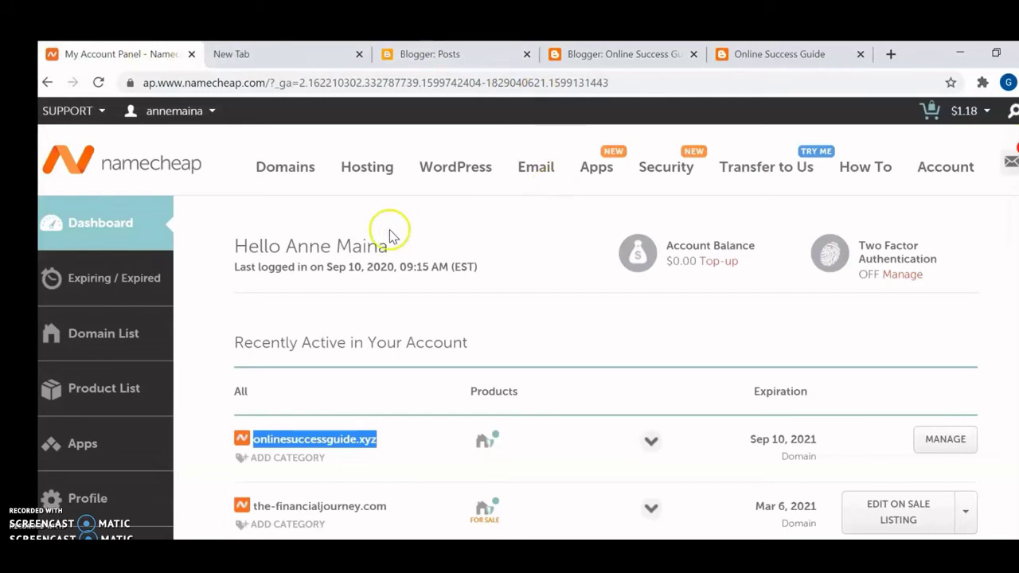
{"action": "left_click", "coordinate": [371, 438]}
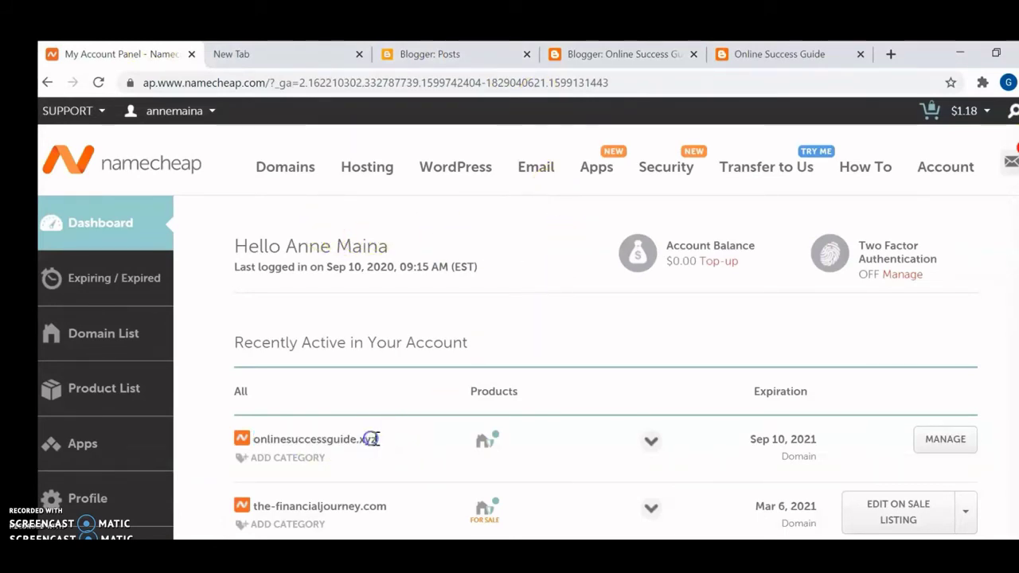
{"action": "left_click_drag", "start_coordinate": [385, 440], "coordinate": [253, 440]}
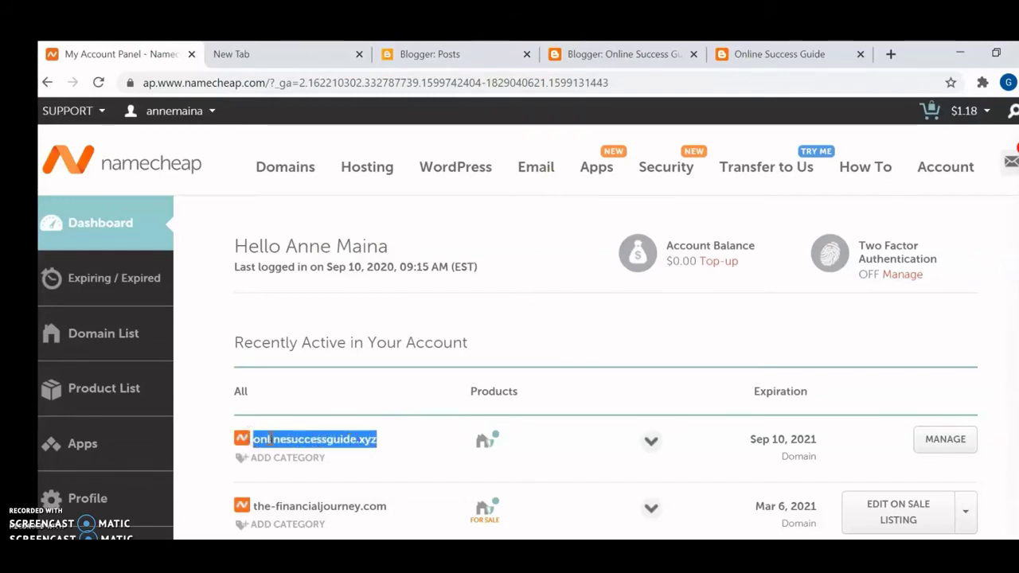
{"action": "right_click", "coordinate": [271, 440]}
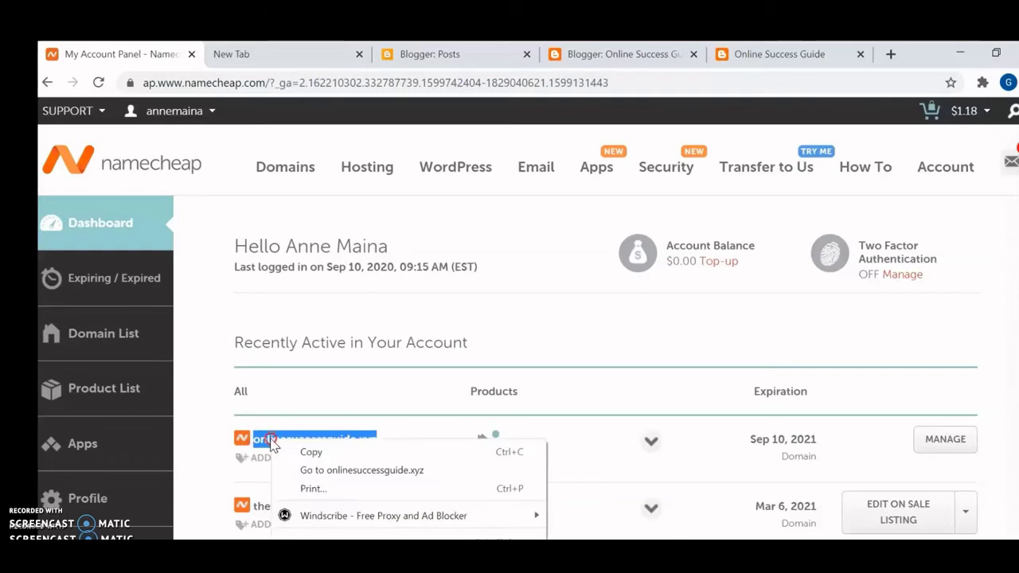
{"action": "left_click", "coordinate": [332, 452]}
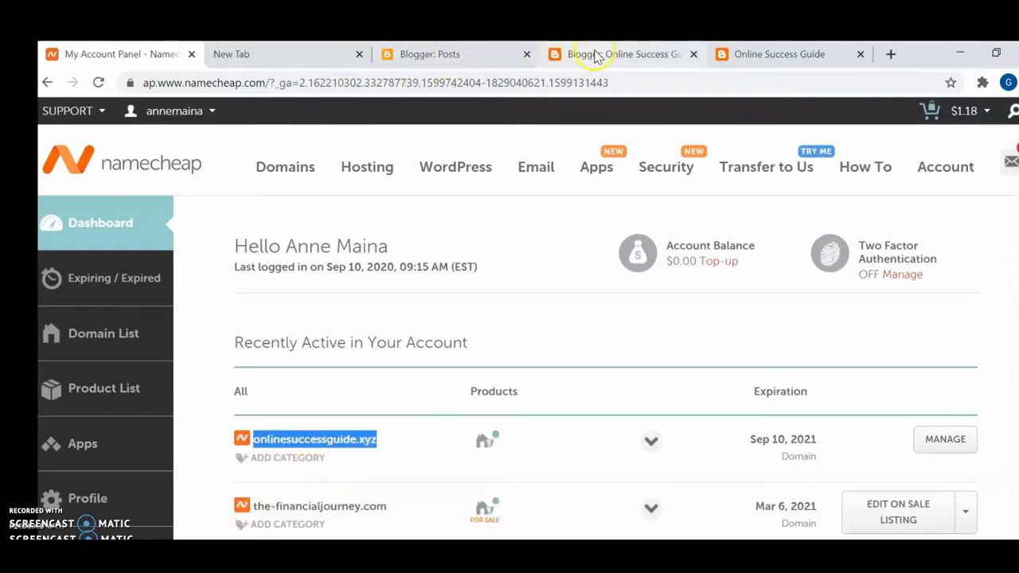
{"action": "left_click", "coordinate": [620, 59]}
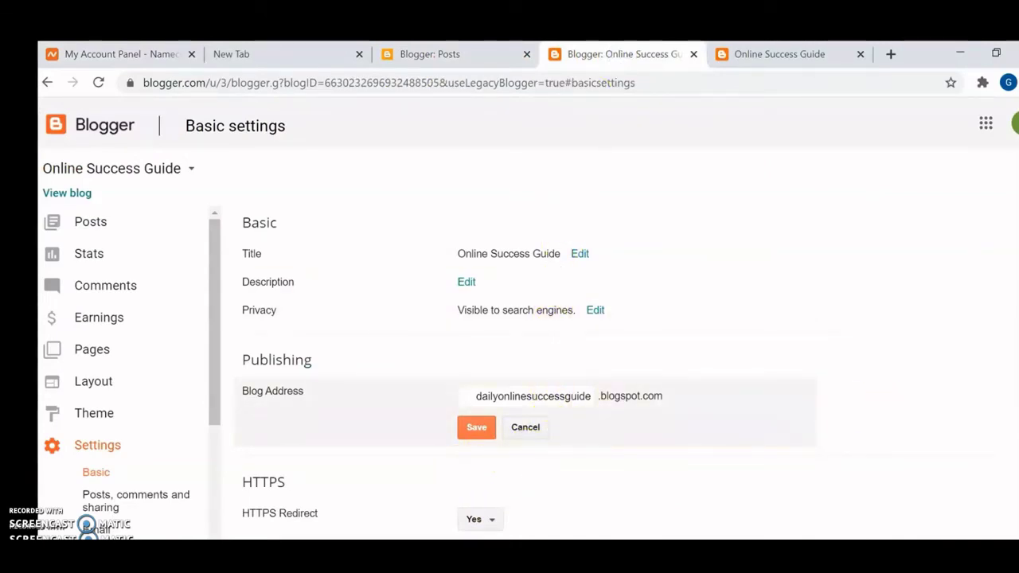
{"action": "scroll", "coordinate": [525, 372], "scroll_direction": "down", "scroll_amount": 1}
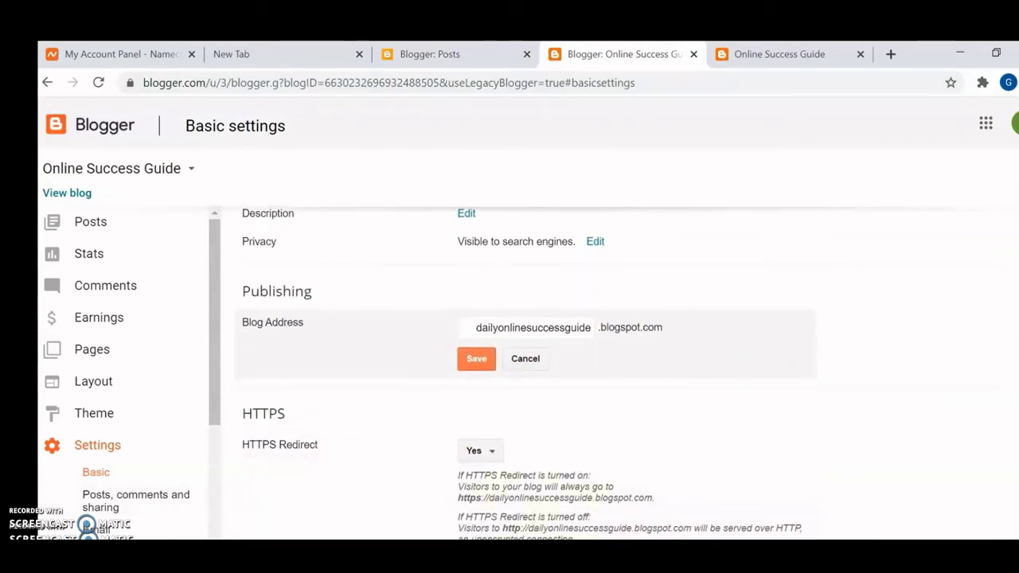
Step: Switch to Namecheap and open the Advanced DNS settings of onlinesuccessguide.xyz from the domain list
{"action": "key", "text": "ctrl+1"}
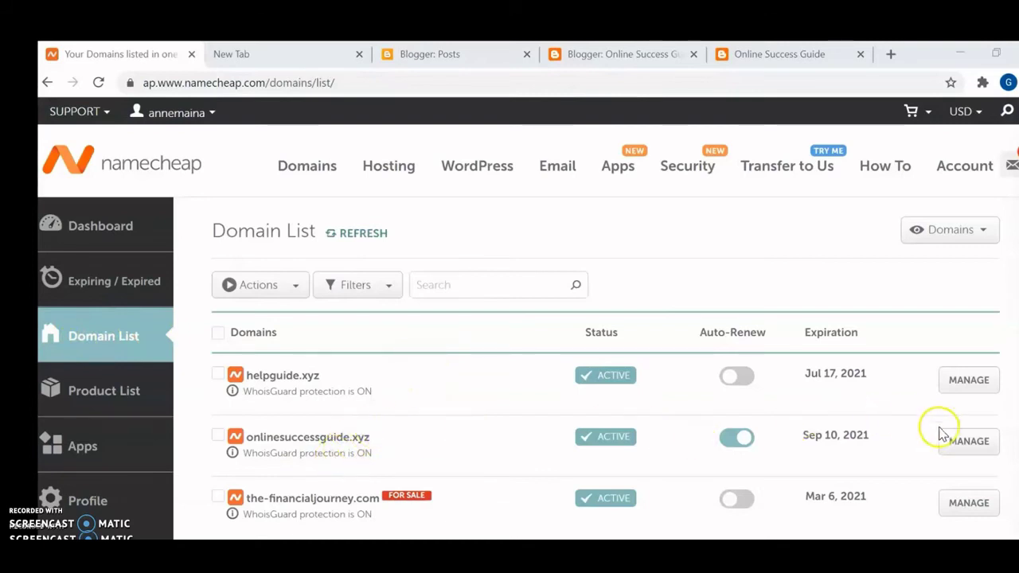
{"action": "left_click", "coordinate": [968, 441]}
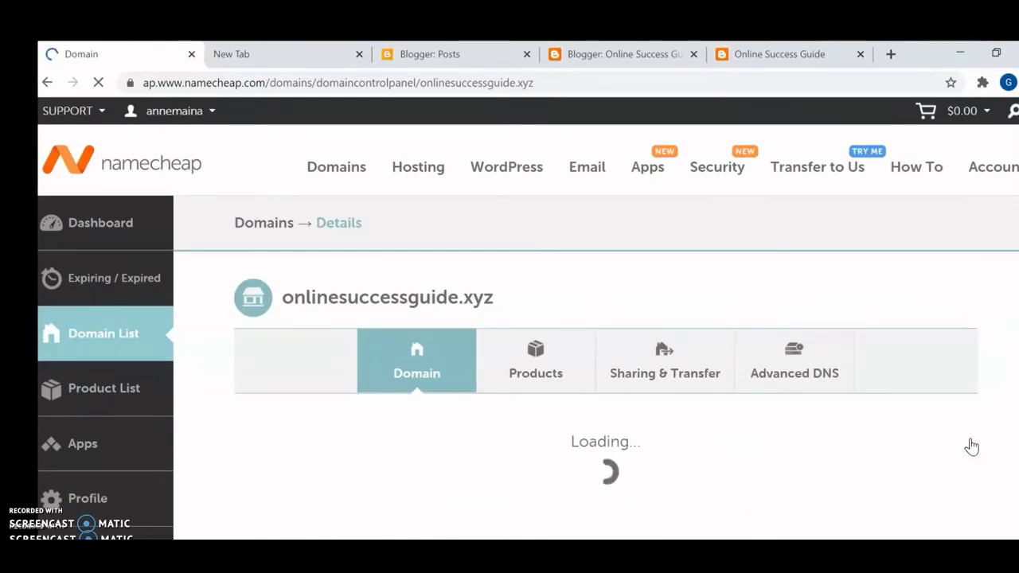
{"action": "left_click", "coordinate": [797, 374]}
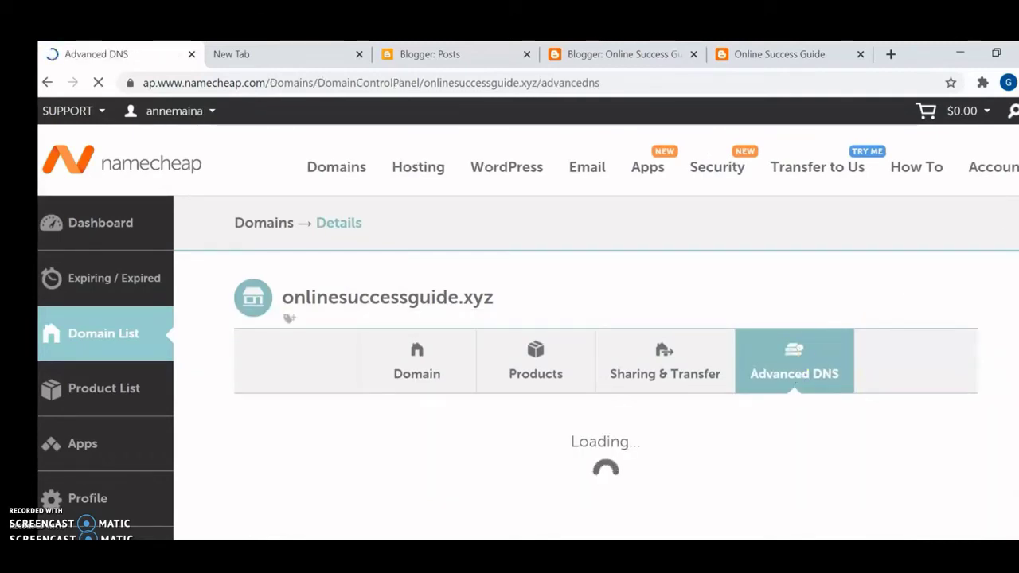
Step: Look over the domain's host records, DNSSEC status and mail settings
{"action": "scroll", "coordinate": [528, 319], "scroll_direction": "down", "scroll_amount": 5}
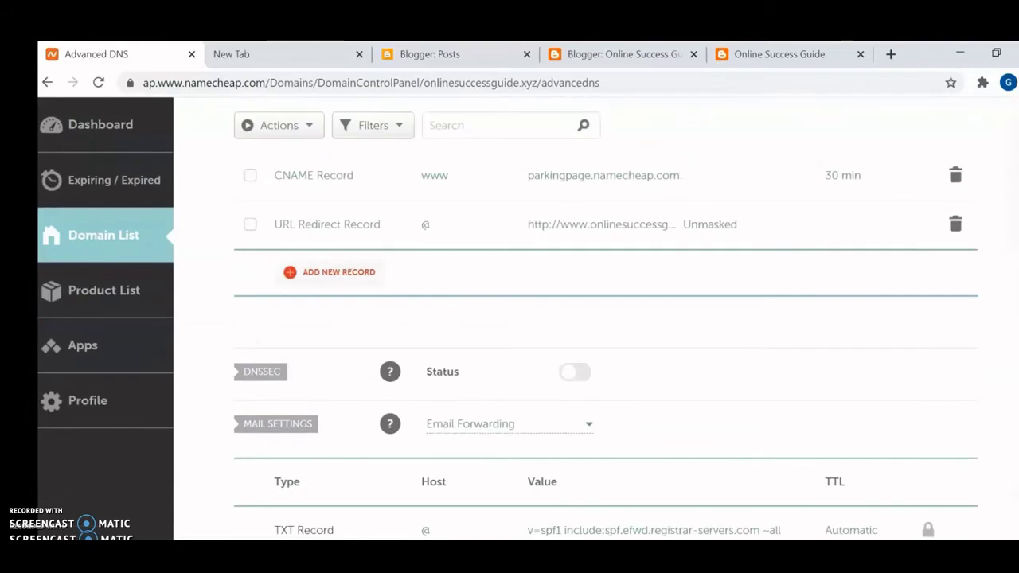
{"action": "scroll", "coordinate": [527, 319], "scroll_direction": "up", "scroll_amount": 3}
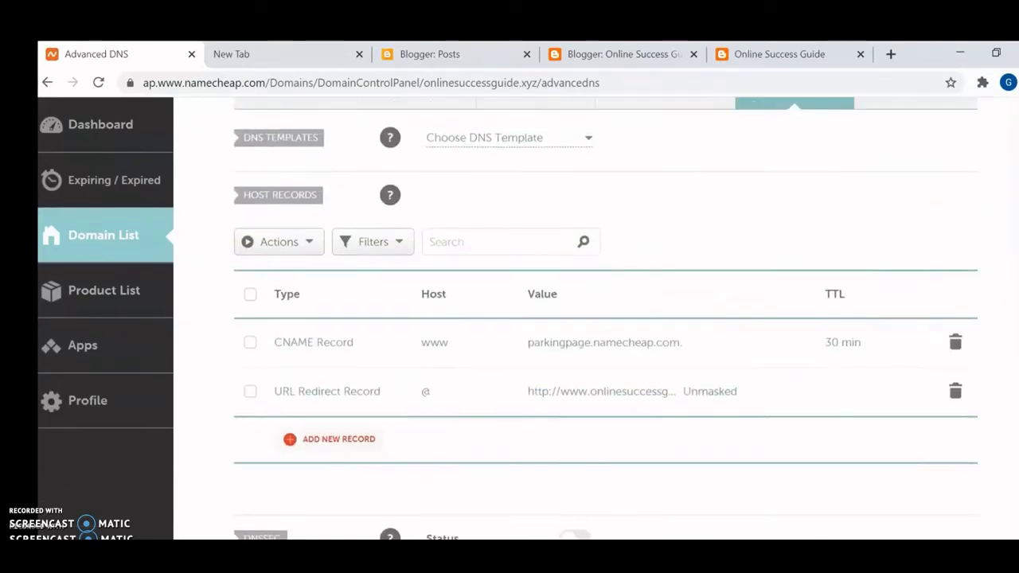
{"action": "scroll", "coordinate": [606, 306], "scroll_direction": "up", "scroll_amount": 1}
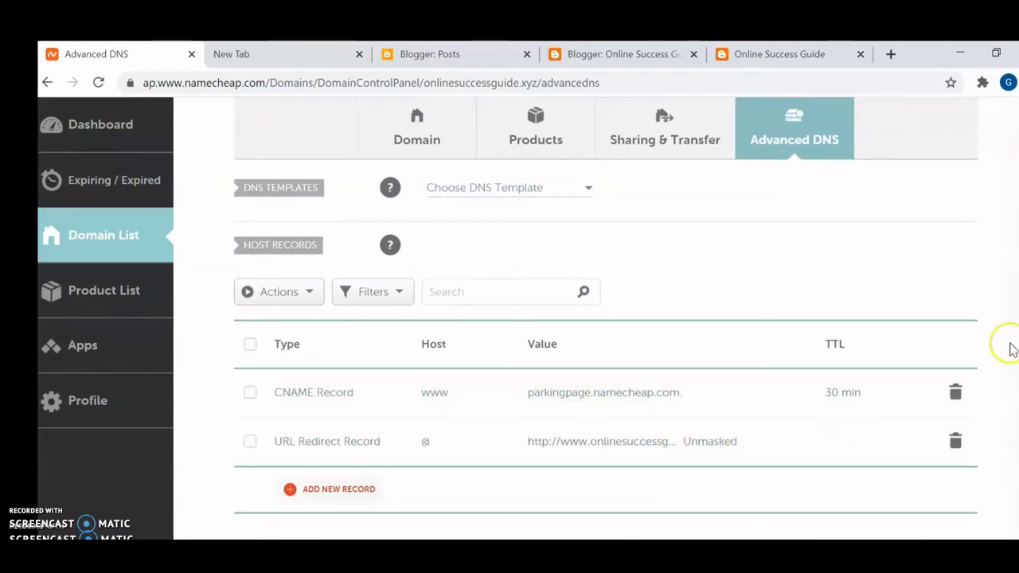
{"action": "scroll", "coordinate": [605, 310], "scroll_direction": "down", "scroll_amount": 5}
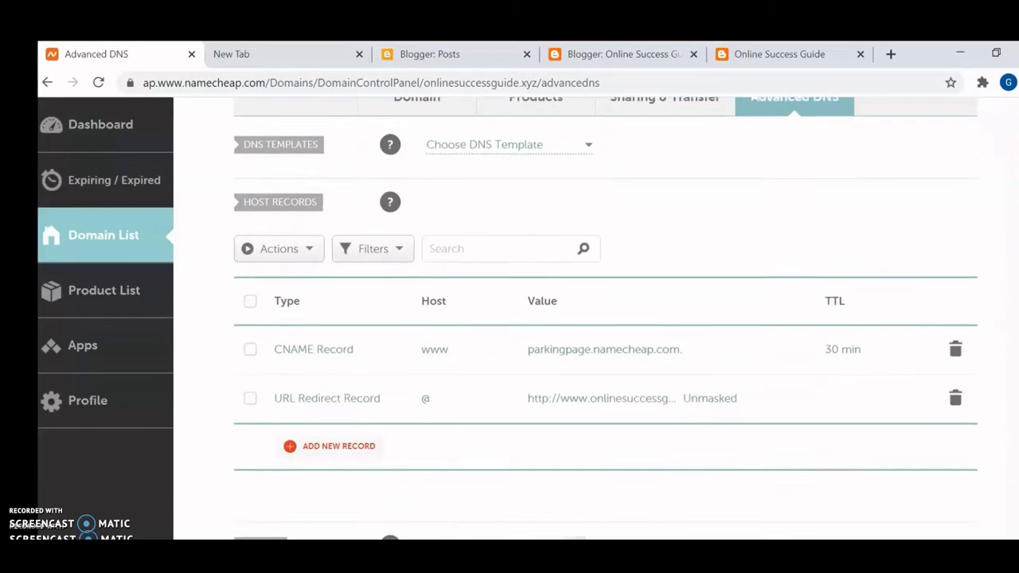
{"action": "scroll", "coordinate": [605, 310], "scroll_direction": "down", "scroll_amount": 1}
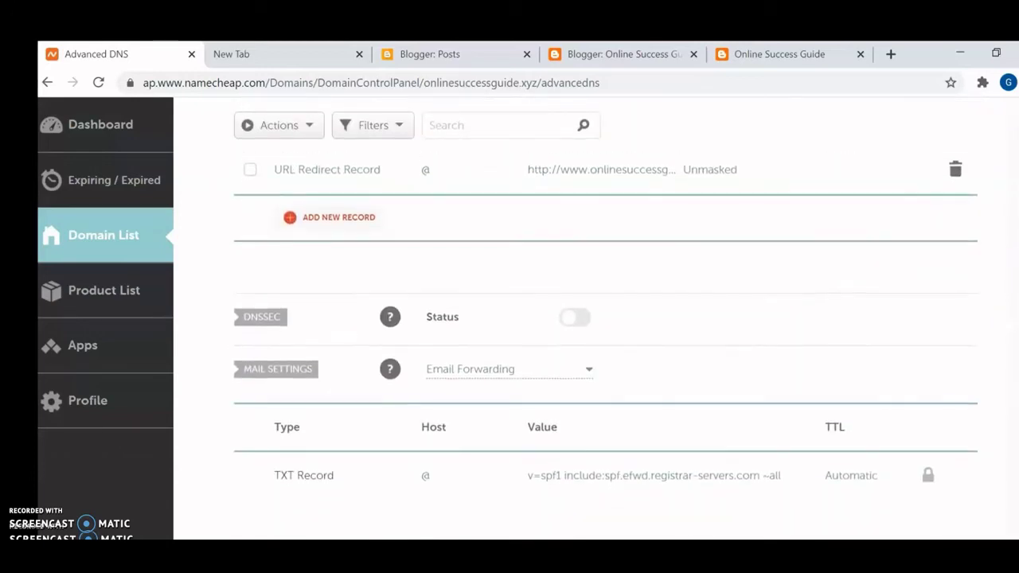
{"action": "scroll", "coordinate": [605, 318], "scroll_direction": "up", "scroll_amount": 8}
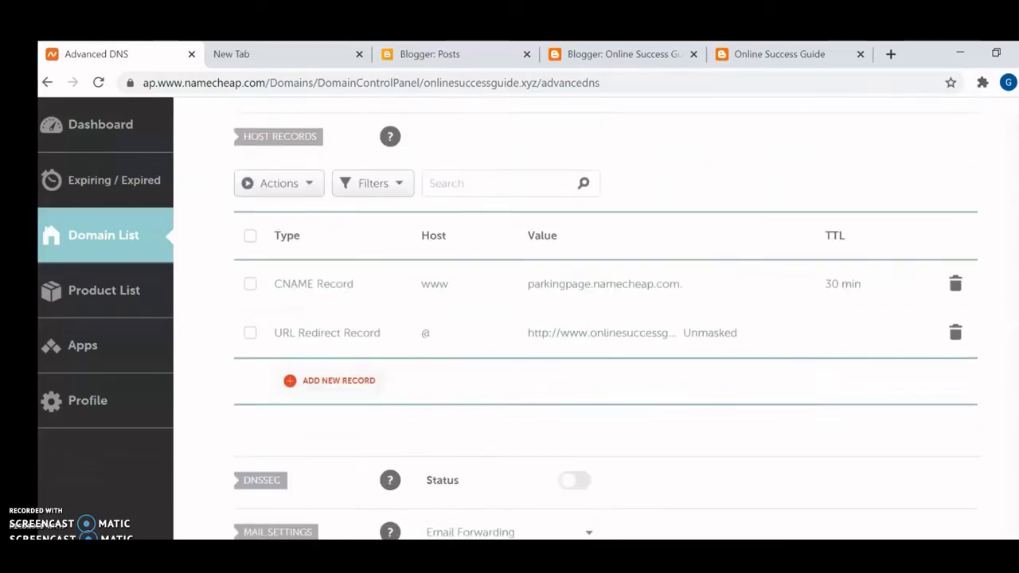
{"action": "scroll", "coordinate": [605, 318], "scroll_direction": "up", "scroll_amount": 1}
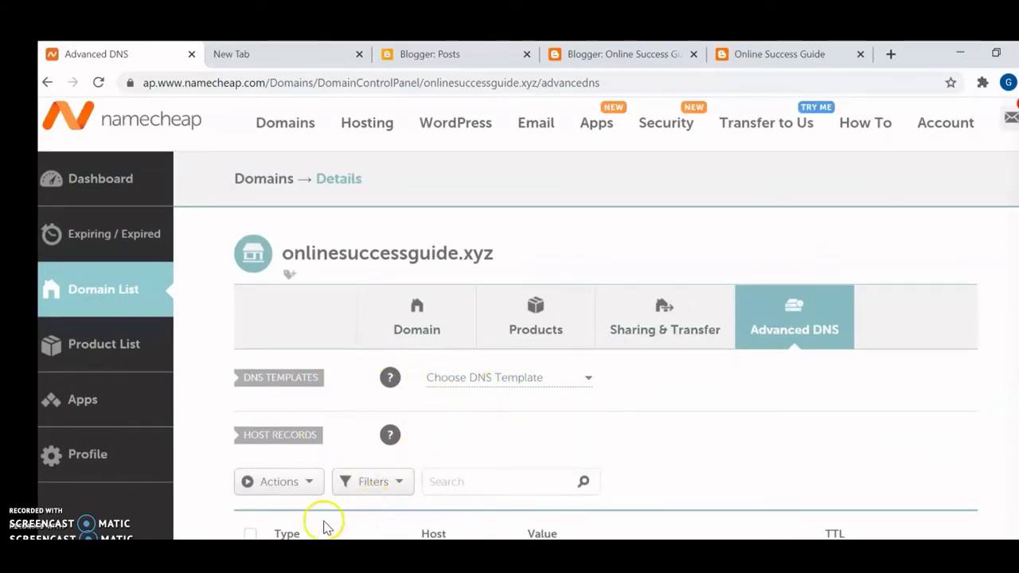
Step: Search Google in a new browser tab for "how to link my domain with blogger"
{"action": "left_click", "coordinate": [891, 54]}
{"action": "left_click", "coordinate": [768, 83]}
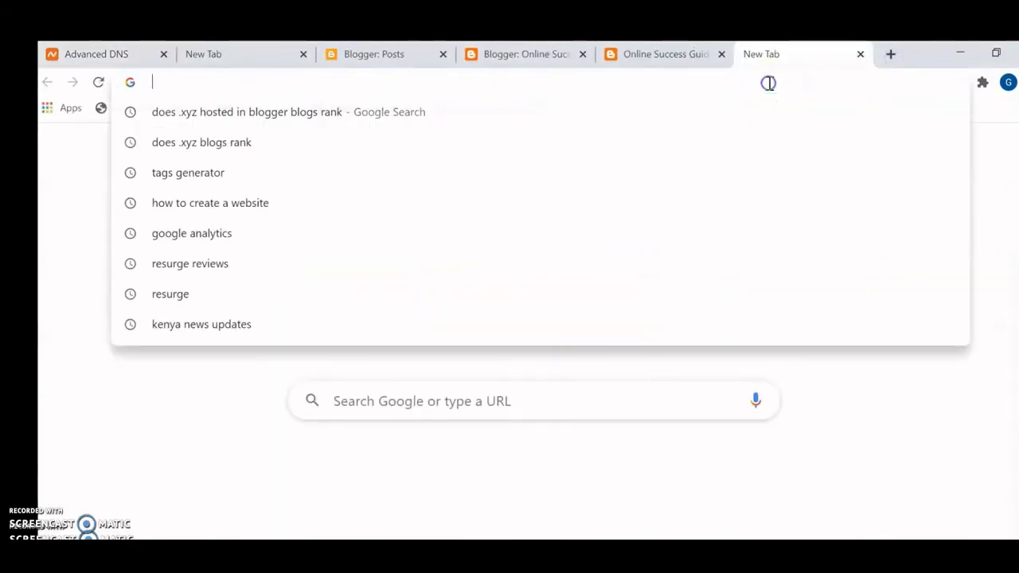
{"action": "type", "text": "ho"}
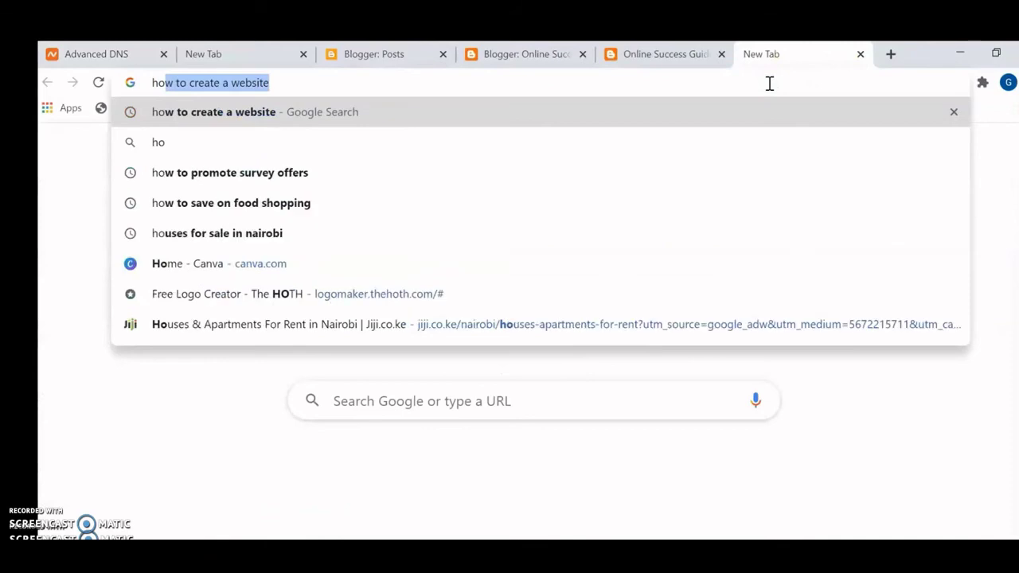
{"action": "type", "text": "w to lin"}
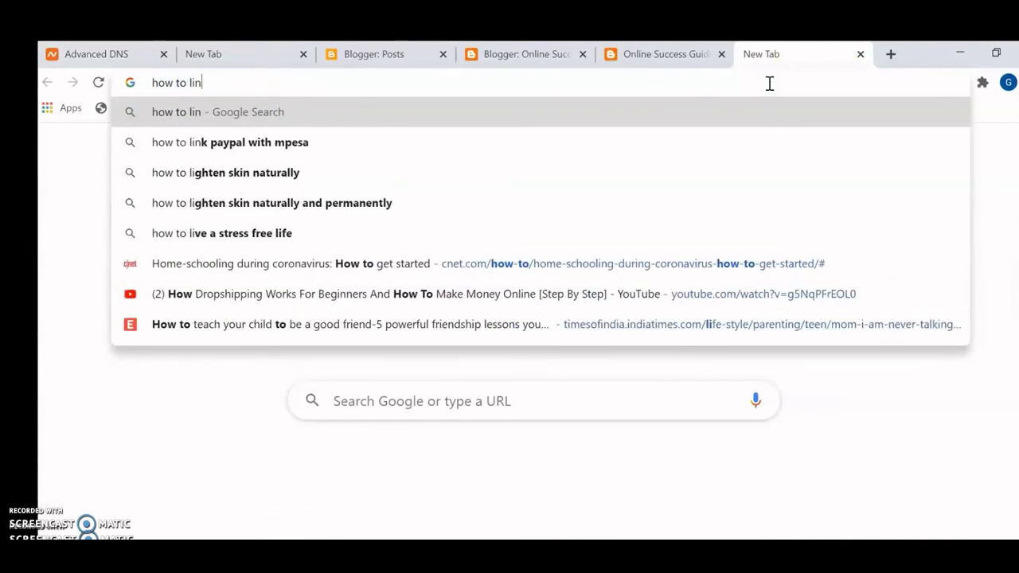
{"action": "type", "text": "k m"}
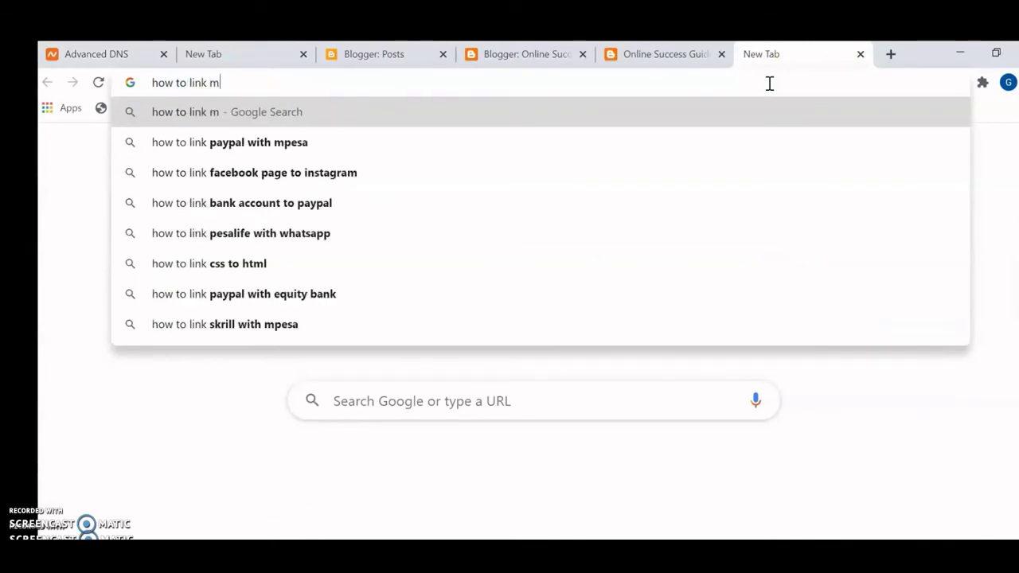
{"action": "type", "text": "y d"}
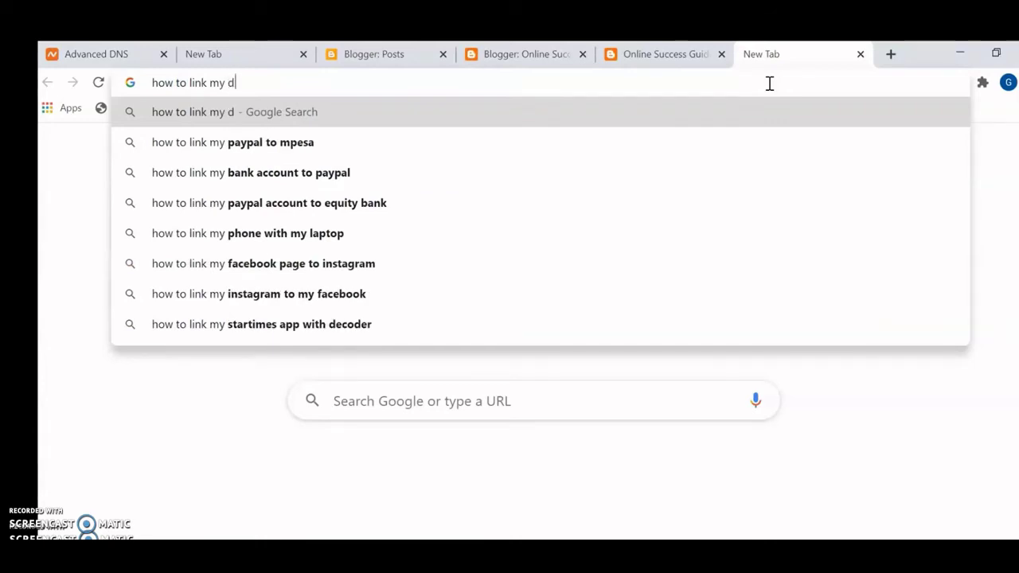
{"action": "type", "text": "omai"}
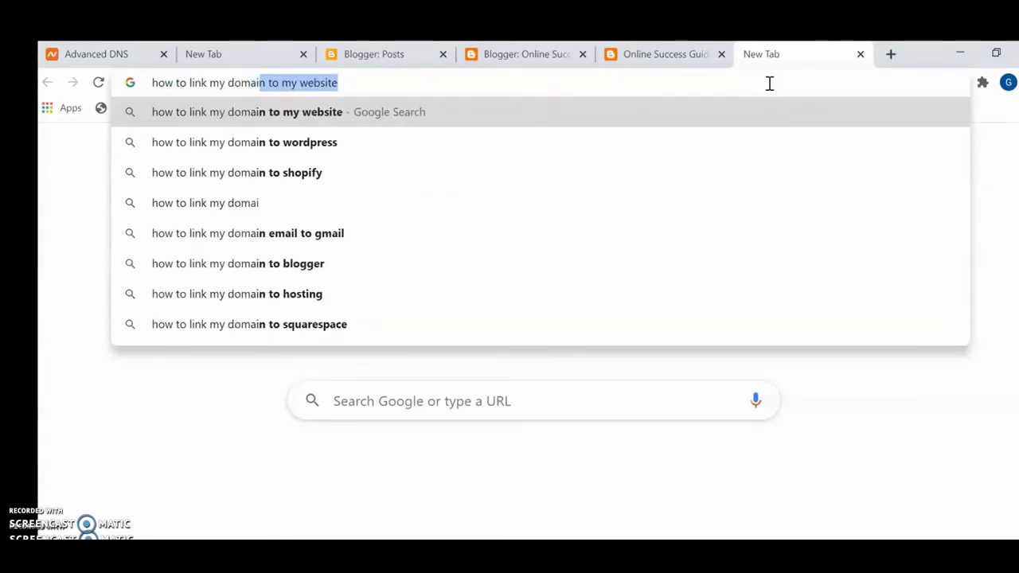
{"action": "type", "text": "n with blogger"}
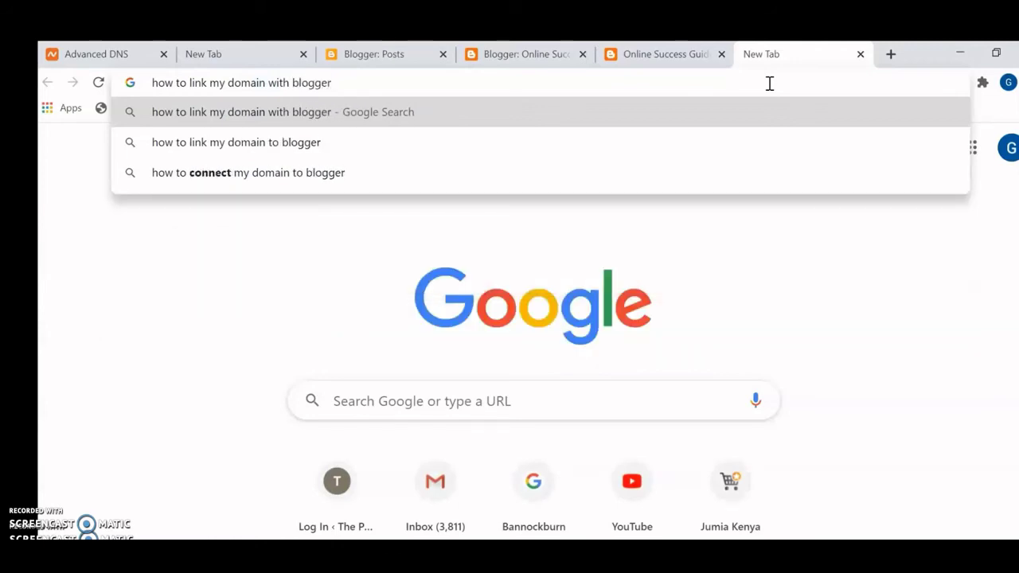
{"action": "key", "text": "Return"}
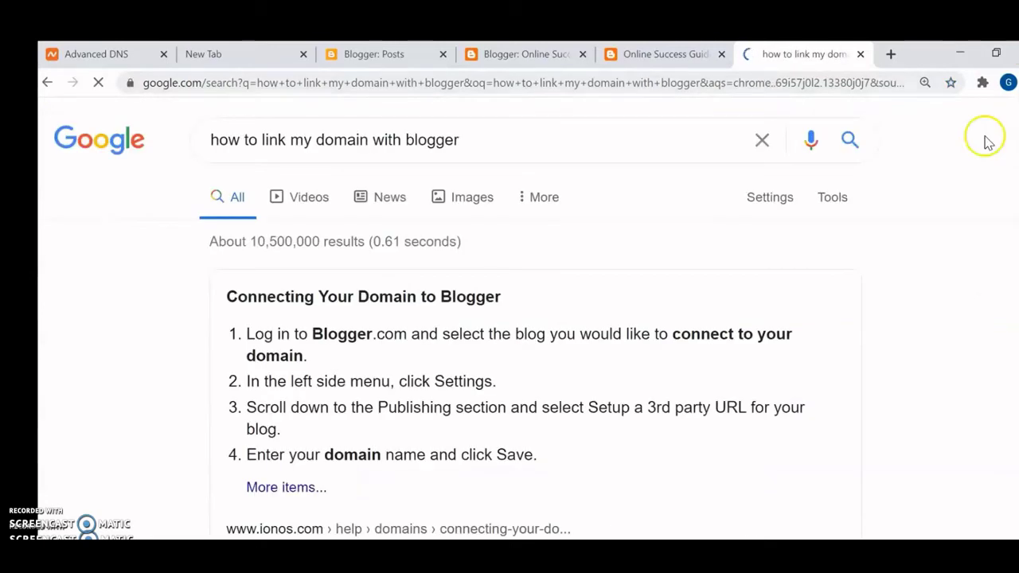
Step: Open Namecheap's article "How do I use my domain with my Blogger account" and read through to the records required for the domain
{"action": "scroll", "coordinate": [533, 318], "scroll_direction": "down", "scroll_amount": 10}
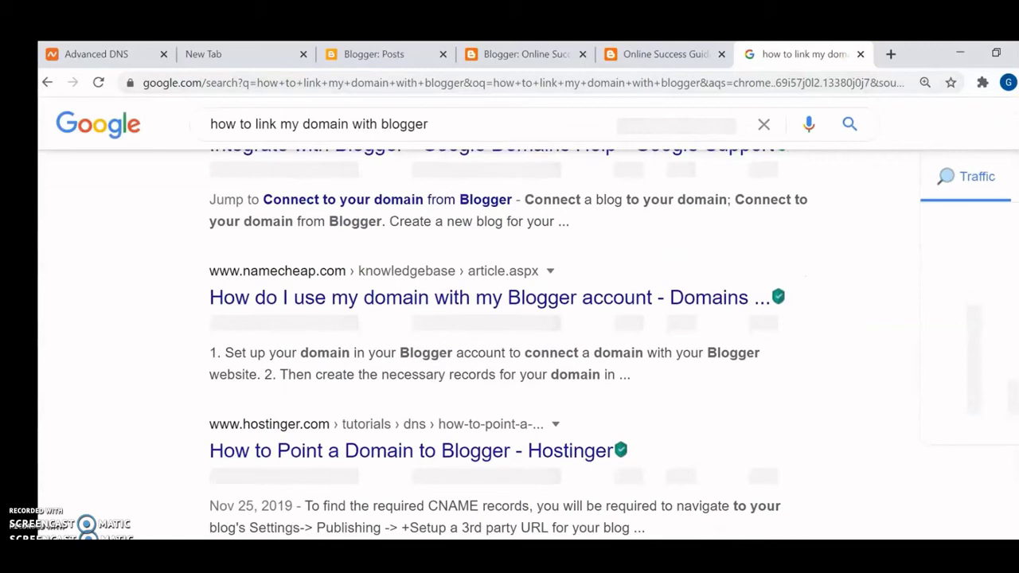
{"action": "scroll", "coordinate": [533, 343], "scroll_direction": "down", "scroll_amount": 1}
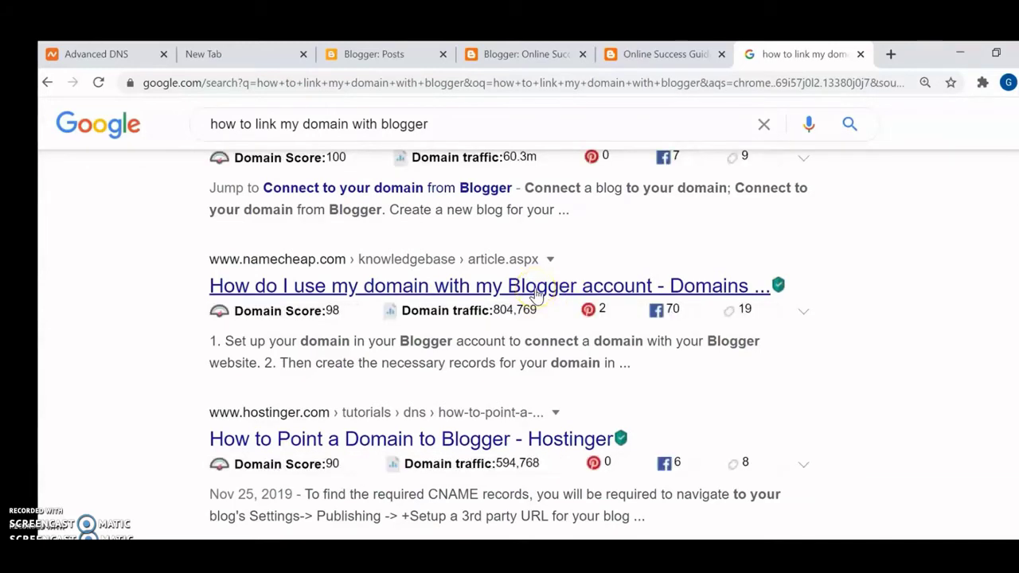
{"action": "scroll", "coordinate": [457, 301], "scroll_direction": "up", "scroll_amount": 1}
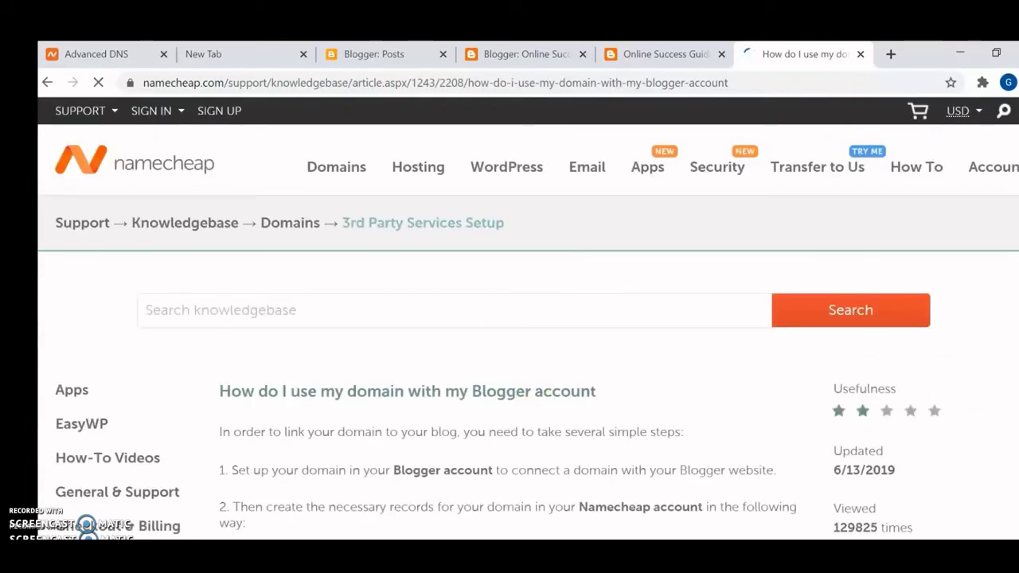
{"action": "scroll", "coordinate": [528, 318], "scroll_direction": "down", "scroll_amount": 7}
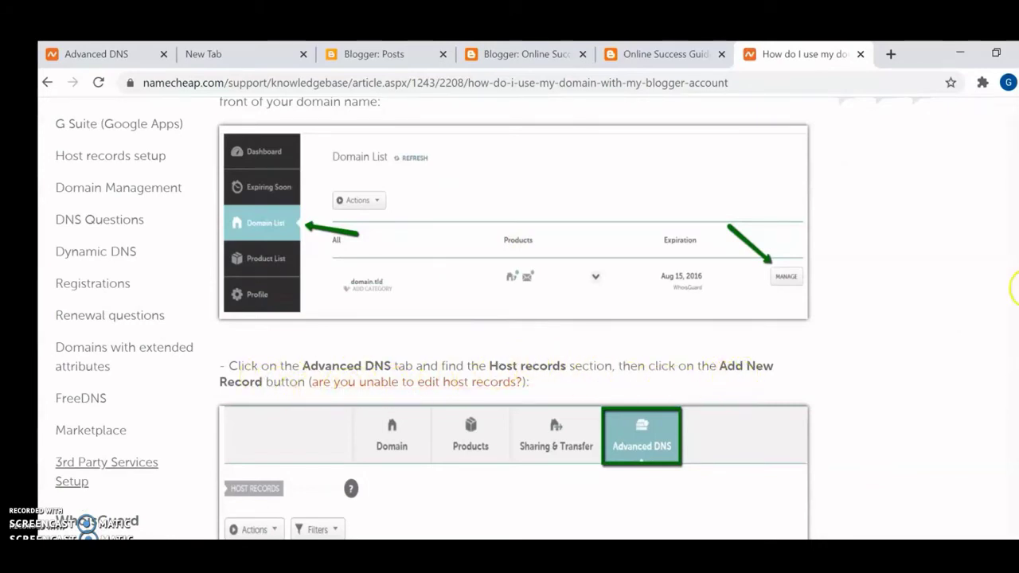
{"action": "scroll", "coordinate": [509, 318], "scroll_direction": "down", "scroll_amount": 5}
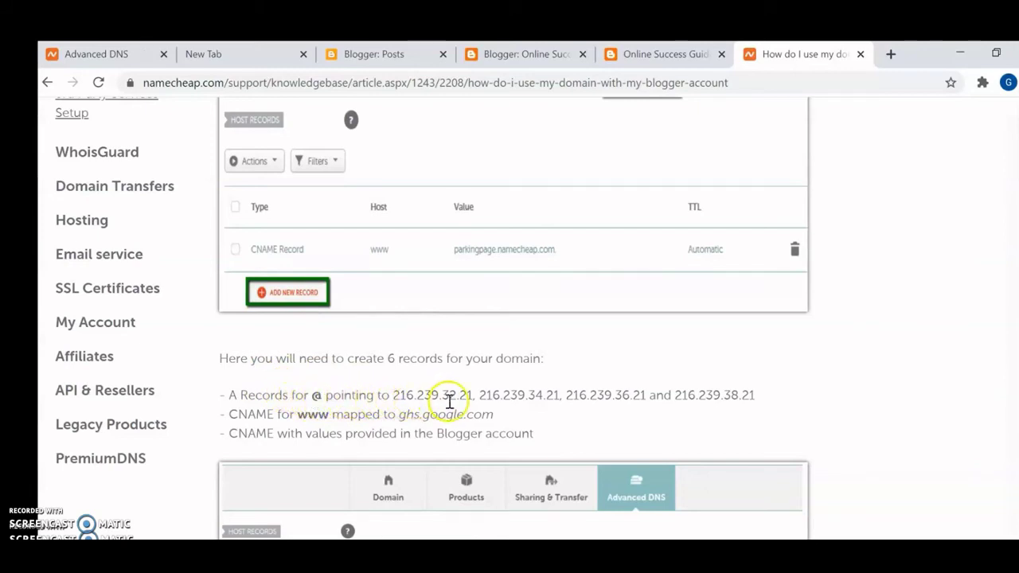
Step: Copy the first A record IP address, 216.239.32.21, from the article
{"action": "left_click_drag", "start_coordinate": [473, 395], "coordinate": [397, 393]}
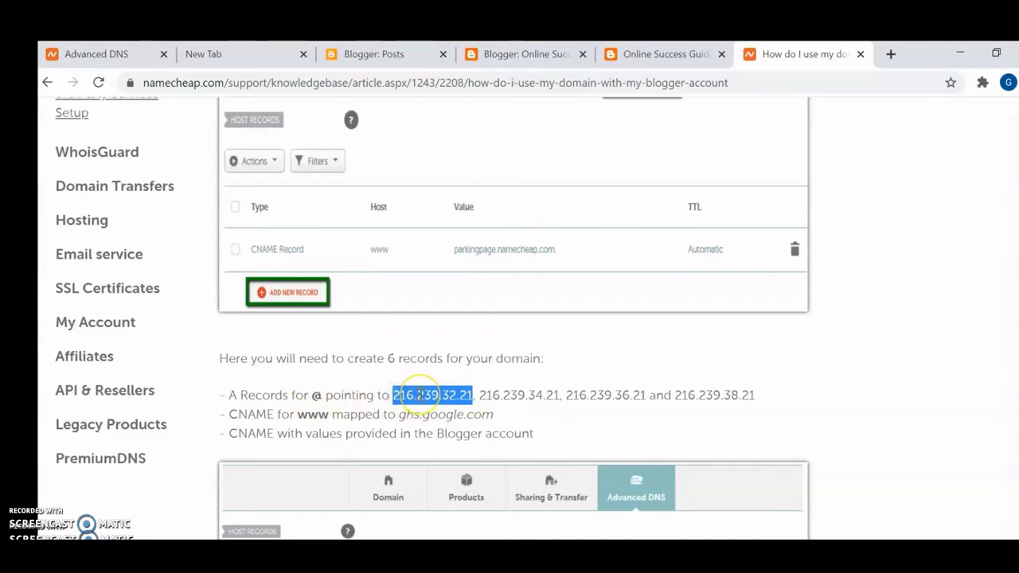
{"action": "right_click", "coordinate": [422, 395]}
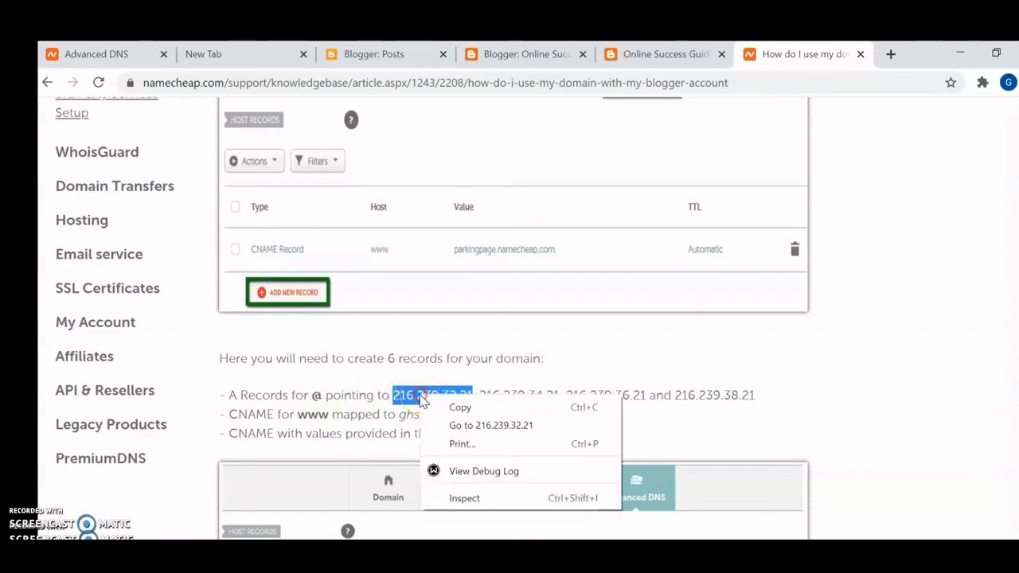
{"action": "left_click", "coordinate": [459, 407]}
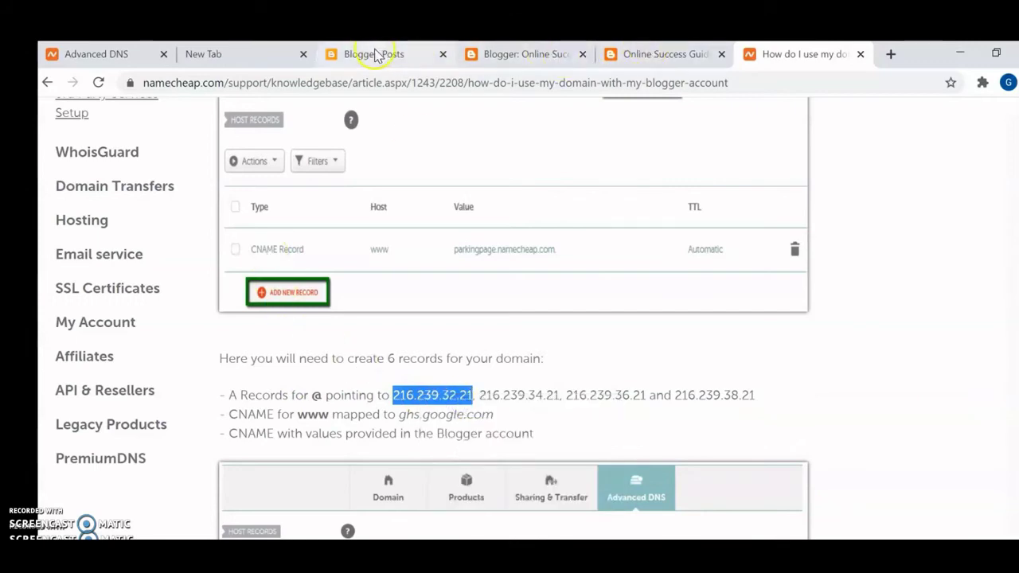
Step: In the domain's Advanced DNS host records, add and save an A Record with host @ and IP address 216.239.32.21
{"action": "left_click", "coordinate": [162, 53]}
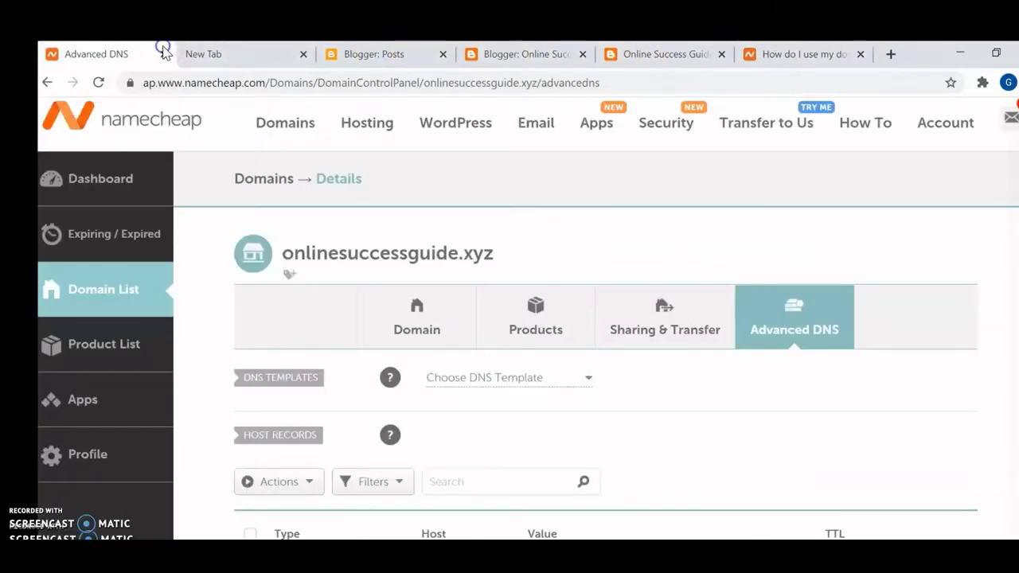
{"action": "left_click", "coordinate": [768, 450]}
{"action": "scroll", "coordinate": [769, 451], "scroll_direction": "down", "scroll_amount": 5}
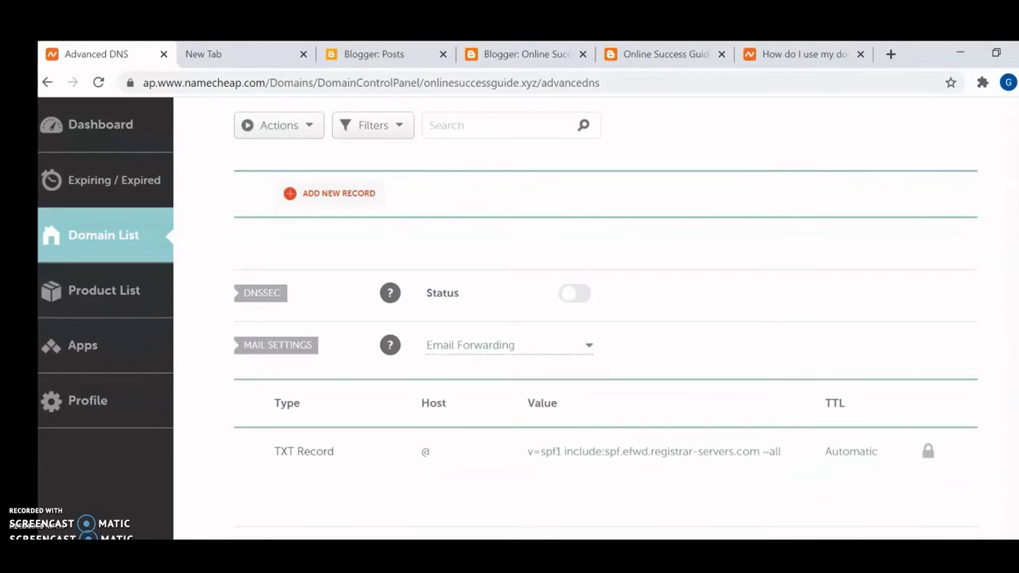
{"action": "scroll", "coordinate": [605, 319], "scroll_direction": "up", "scroll_amount": 2}
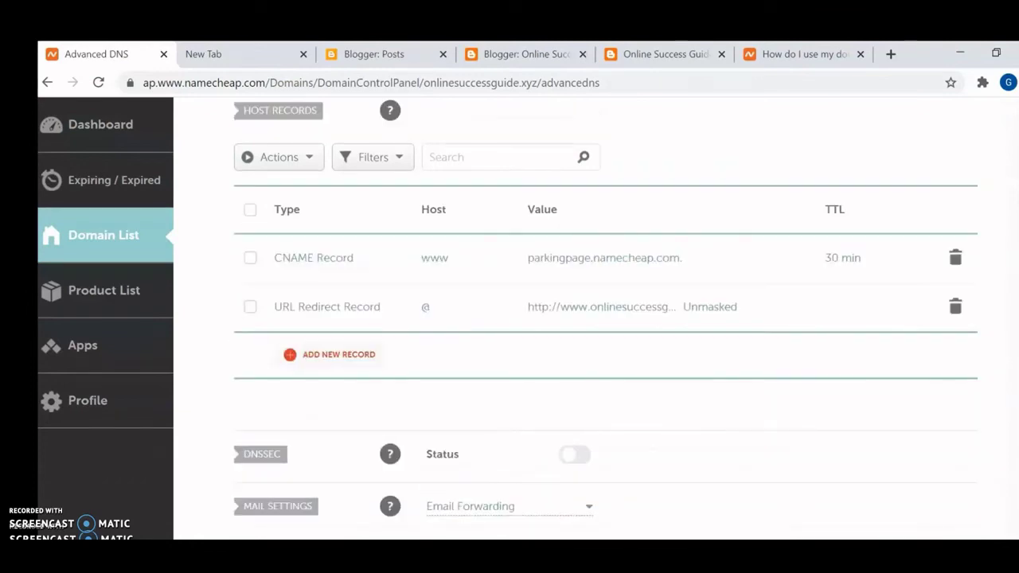
{"action": "left_click", "coordinate": [342, 356]}
{"action": "left_click", "coordinate": [344, 315]}
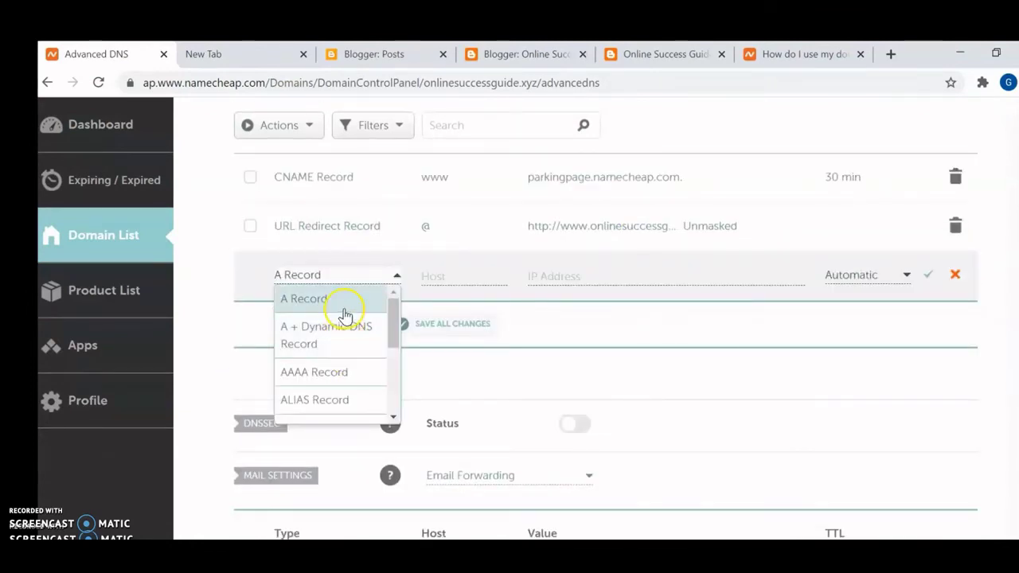
{"action": "left_click", "coordinate": [442, 271]}
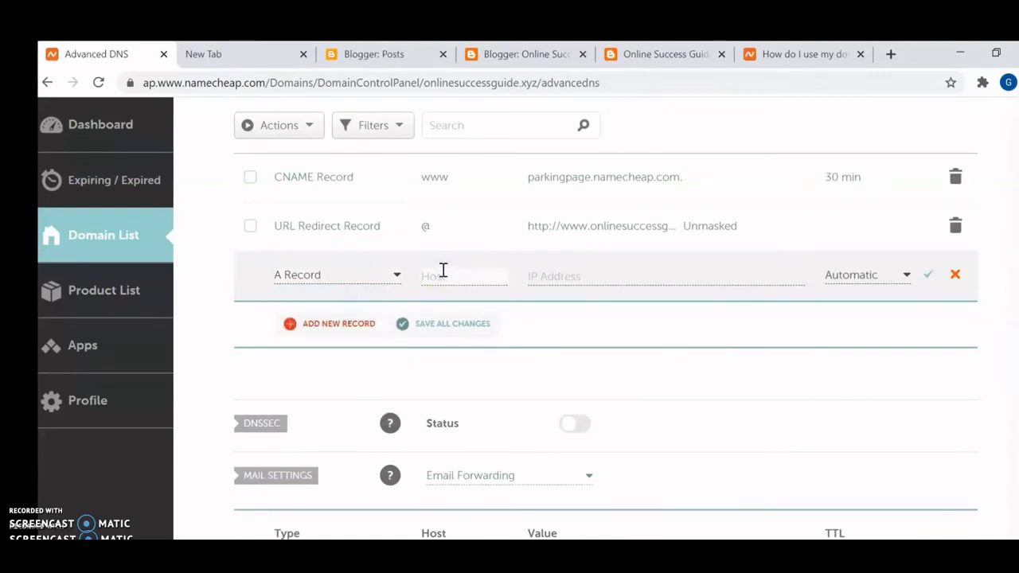
{"action": "left_click", "coordinate": [578, 286]}
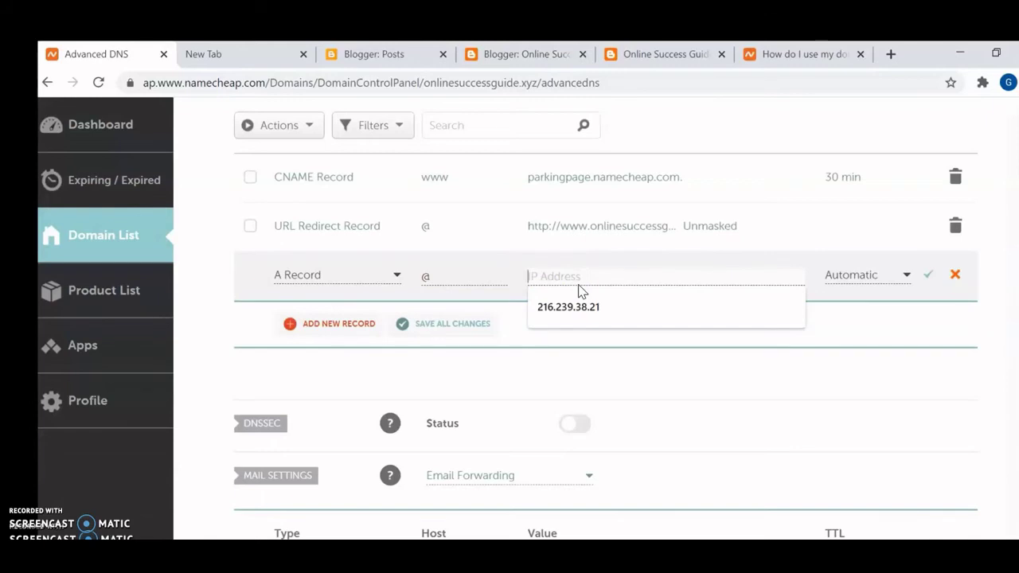
{"action": "key", "text": "ctrl+v"}
{"action": "left_click", "coordinate": [623, 277]}
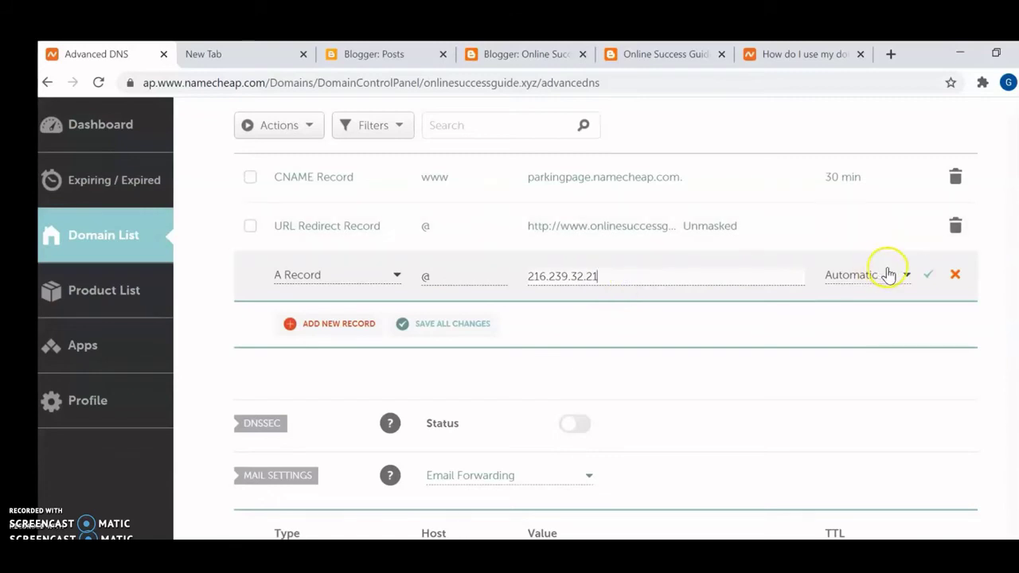
{"action": "left_click", "coordinate": [928, 275]}
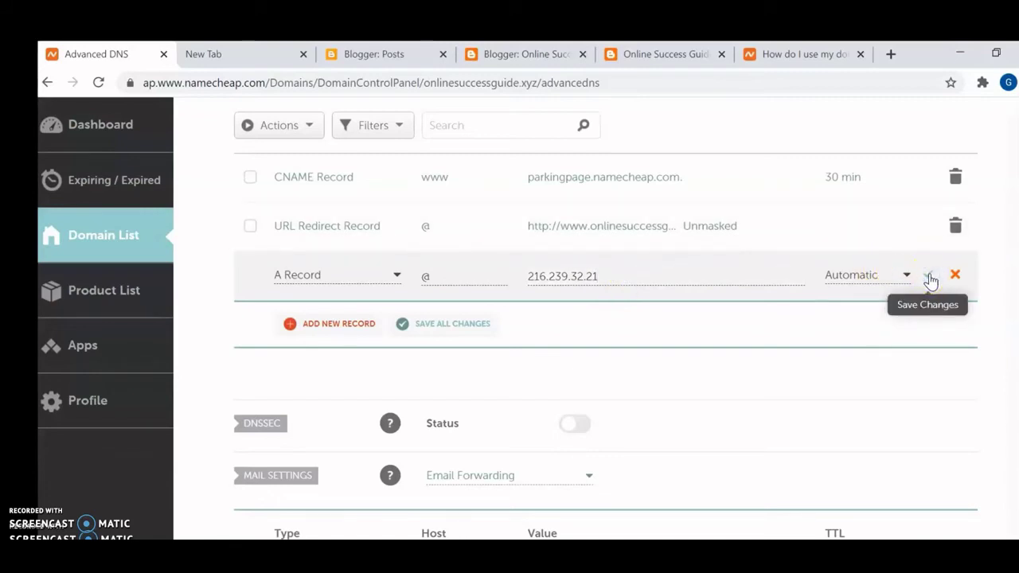
{"action": "left_click", "coordinate": [929, 277]}
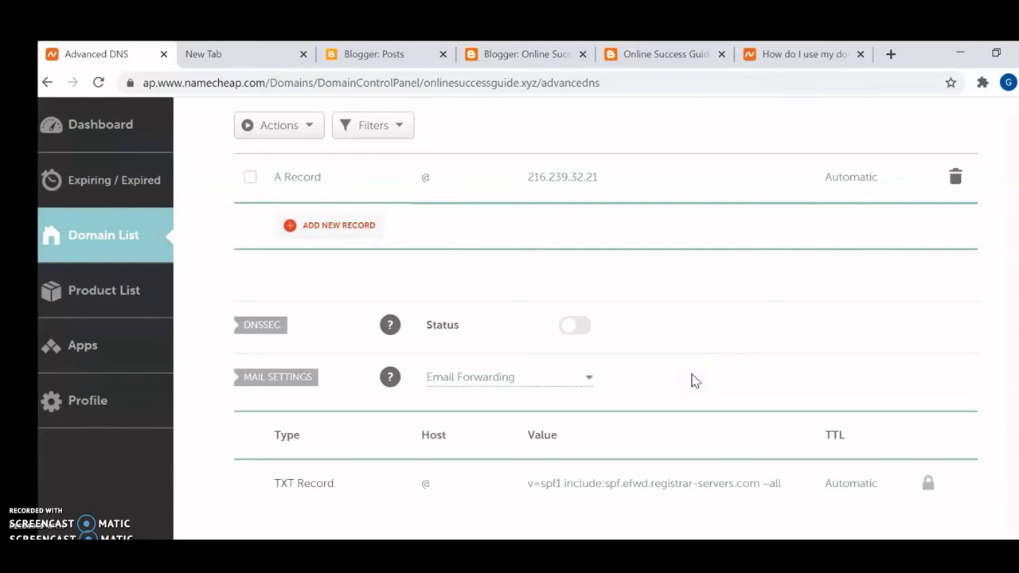
Step: Start a second host record of type A Record and set its host to @
{"action": "left_click", "coordinate": [329, 226]}
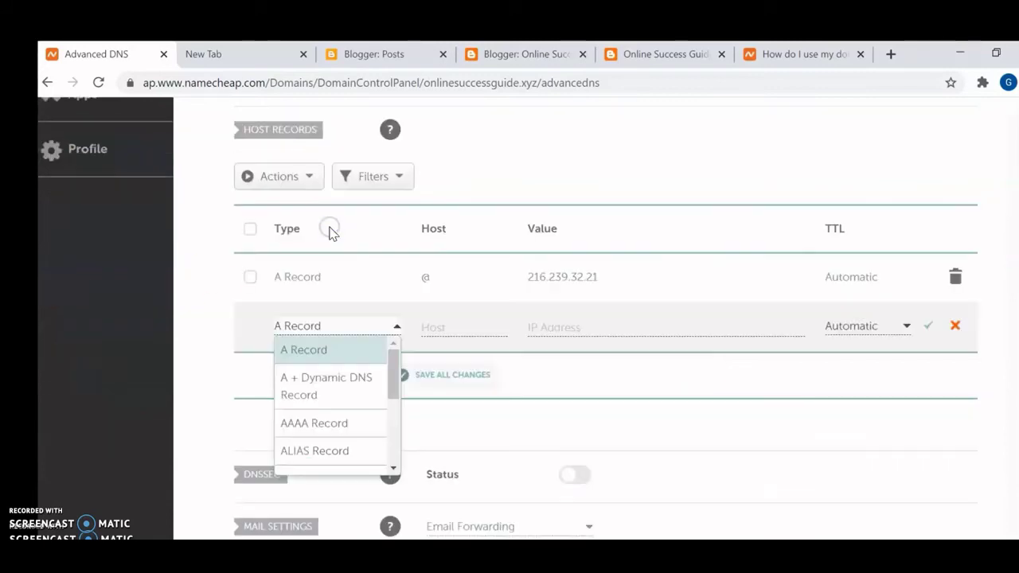
{"action": "left_click", "coordinate": [313, 348]}
{"action": "left_click", "coordinate": [443, 325]}
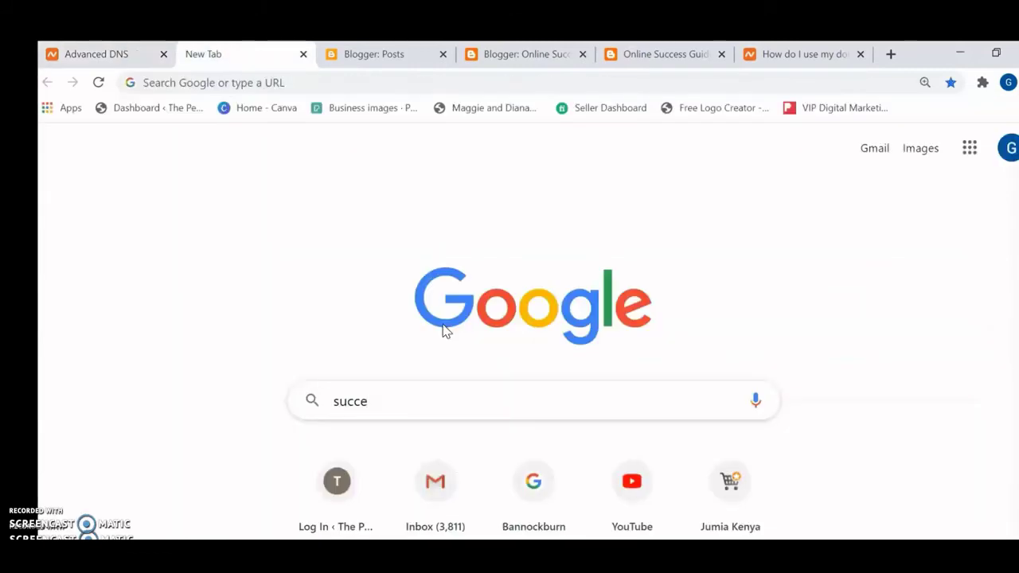
{"action": "left_click", "coordinate": [109, 56]}
{"action": "left_click", "coordinate": [480, 342]}
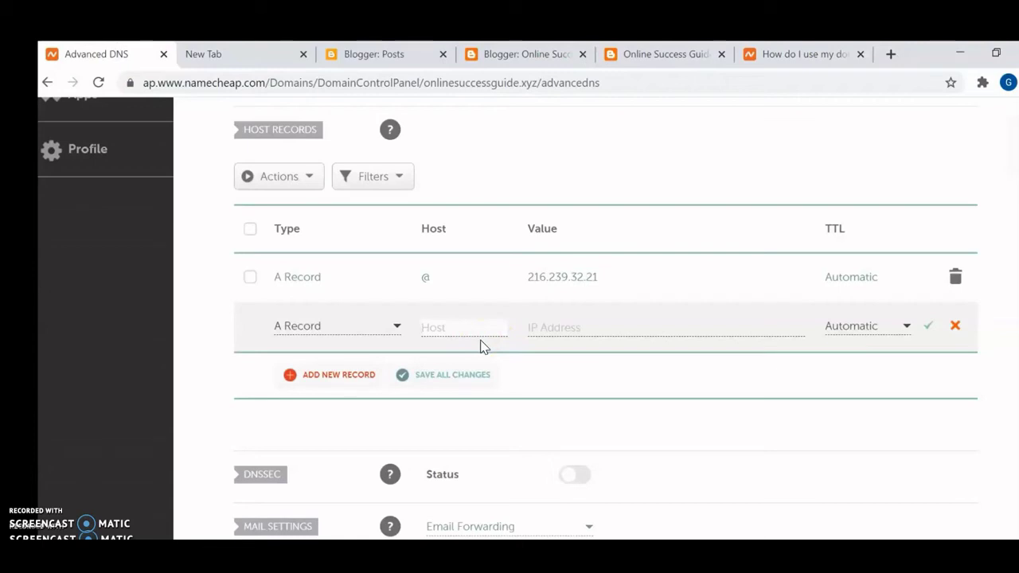
{"action": "left_click", "coordinate": [573, 329]}
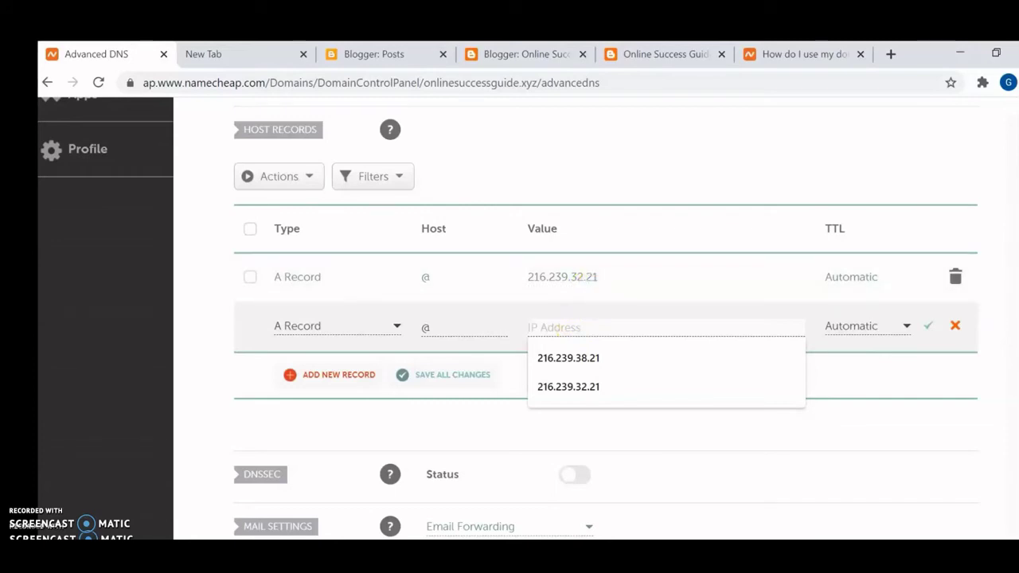
Step: Copy the second A record IP address, 216.239.34.21, from the Namecheap article
{"action": "left_click", "coordinate": [799, 54]}
{"action": "scroll", "coordinate": [599, 279], "scroll_direction": "up", "scroll_amount": 5}
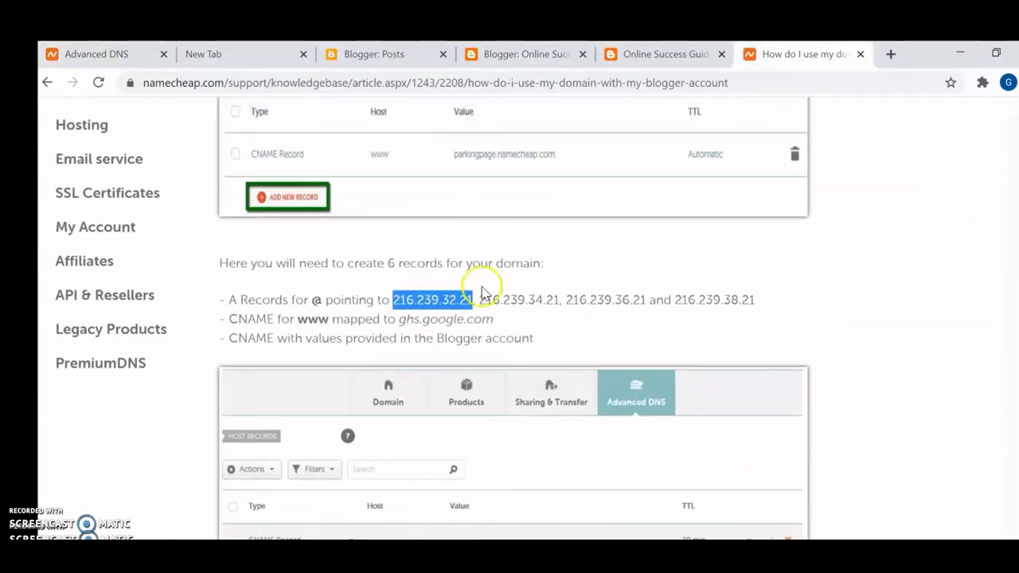
{"action": "left_click_drag", "start_coordinate": [559, 299], "coordinate": [478, 306]}
{"action": "key", "text": "ctrl+c"}
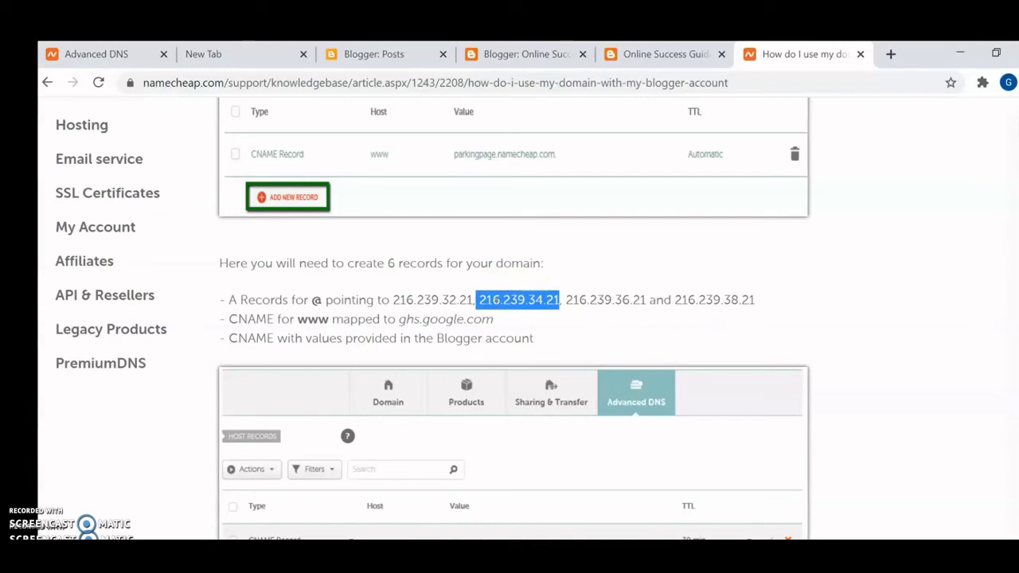
Step: Paste 216.239.34.21 as the second A Record's IP address and save the record
{"action": "left_click", "coordinate": [116, 54]}
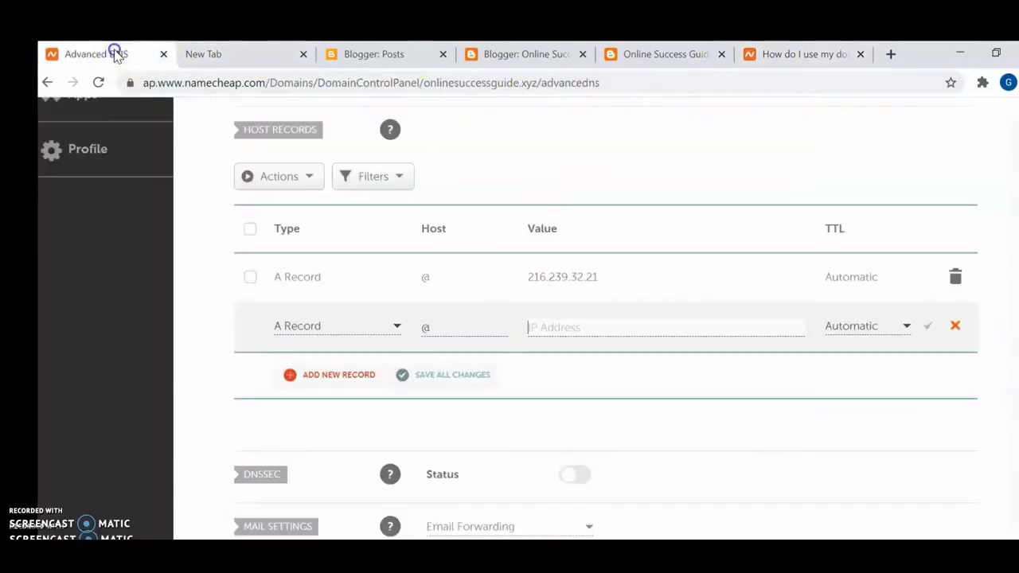
{"action": "left_click", "coordinate": [554, 319]}
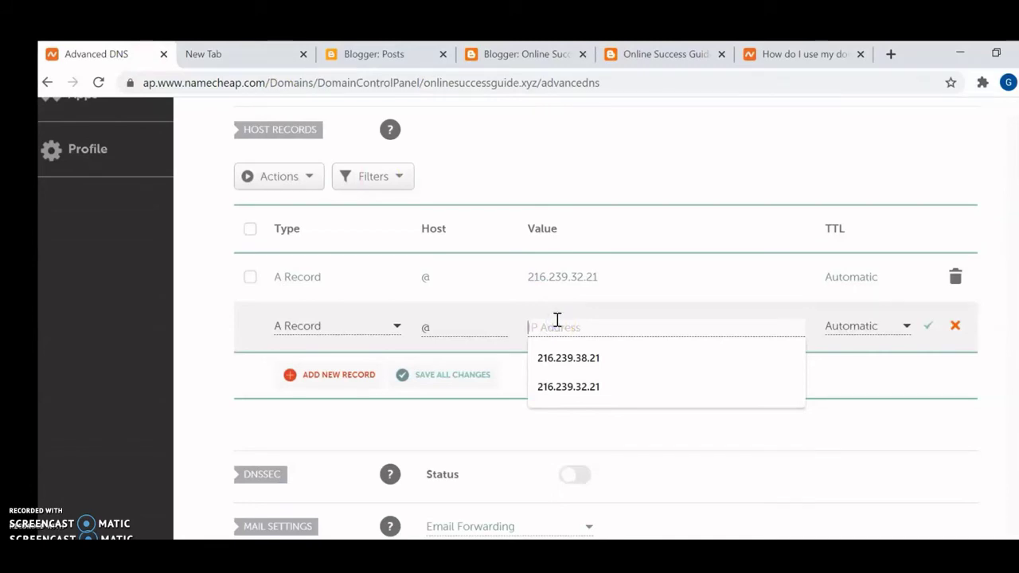
{"action": "key", "text": "ctrl+v"}
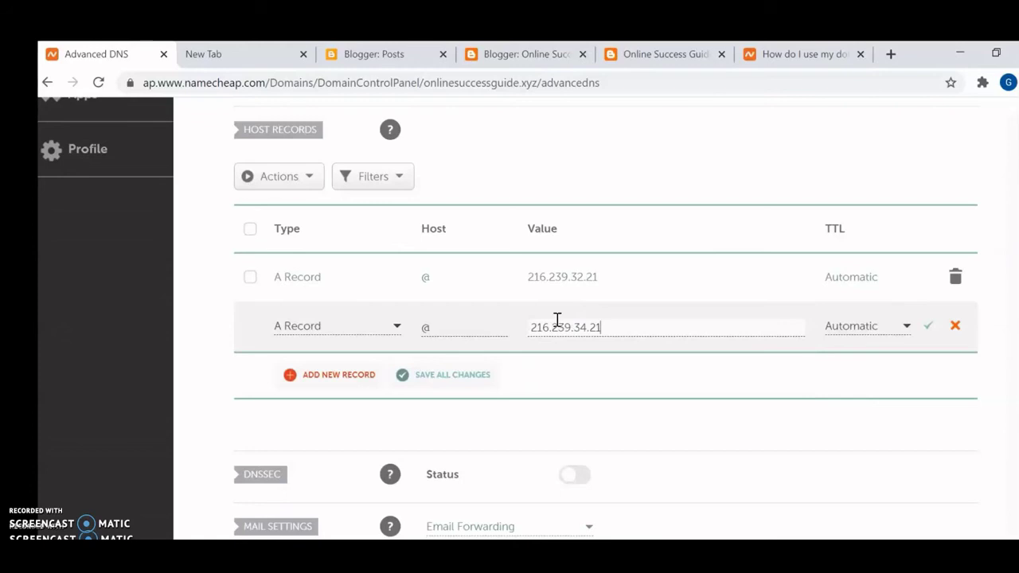
{"action": "left_click", "coordinate": [928, 326]}
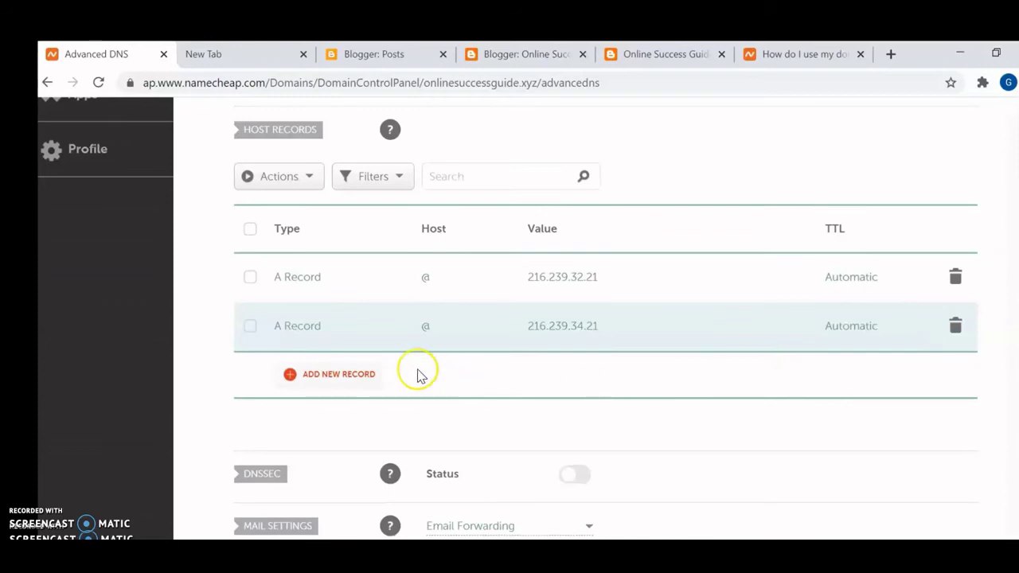
Step: Start a third host record of type A Record and copy the IP address 216.239.36.21 from the Namecheap article
{"action": "left_click", "coordinate": [332, 374]}
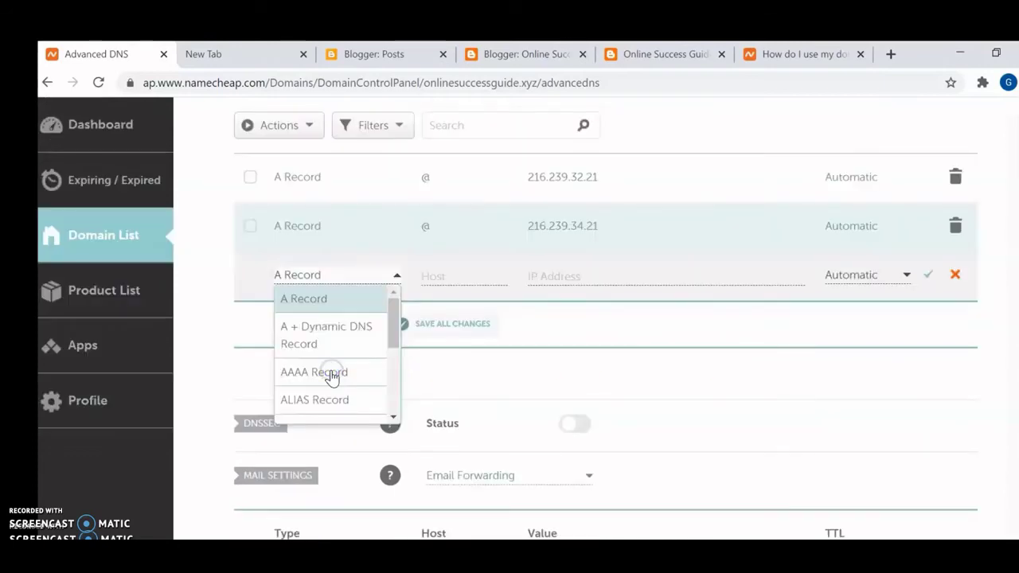
{"action": "left_click", "coordinate": [340, 305]}
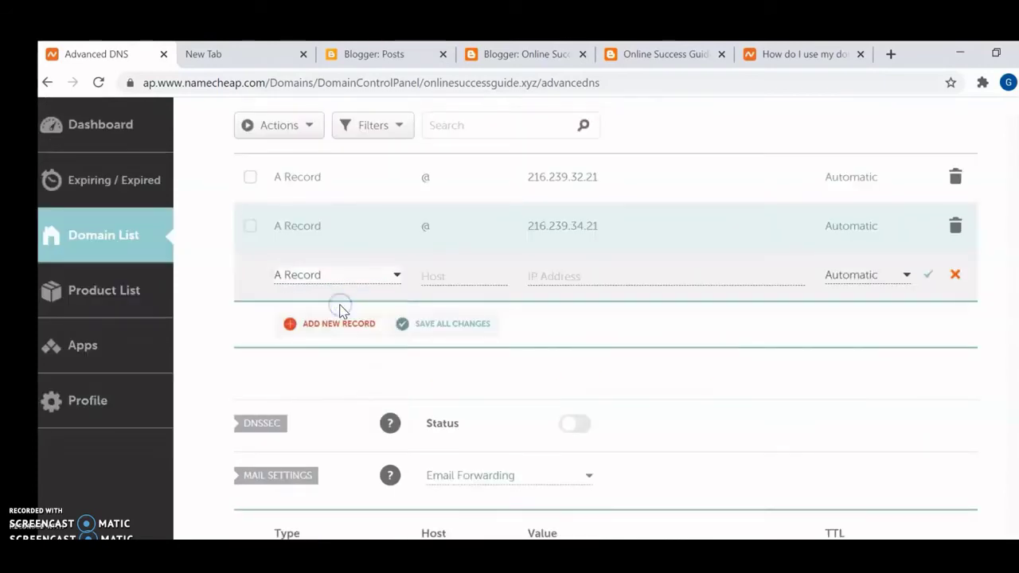
{"action": "left_click", "coordinate": [802, 54]}
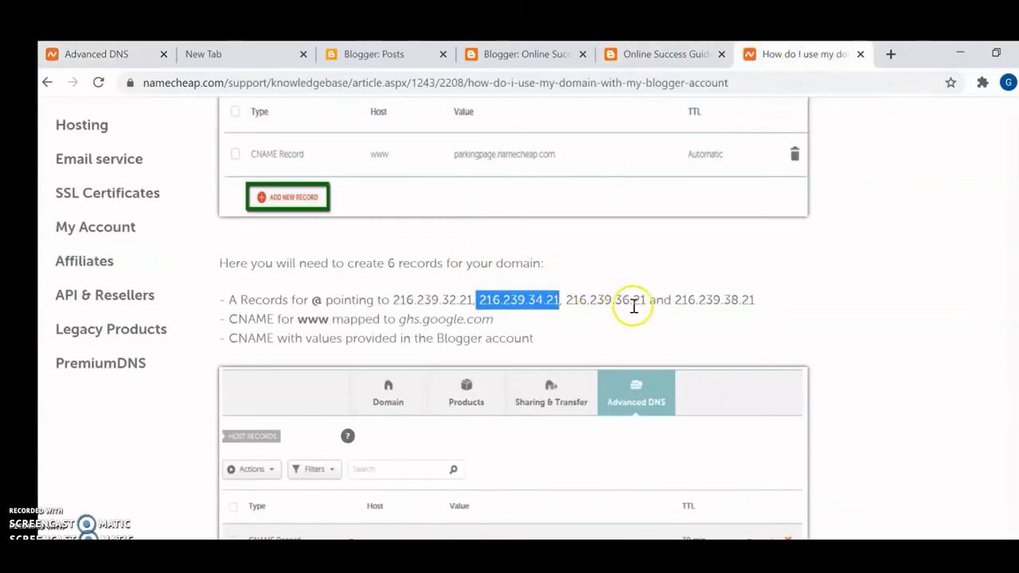
{"action": "left_click_drag", "start_coordinate": [646, 300], "coordinate": [566, 300]}
{"action": "key", "text": "ctrl+c"}
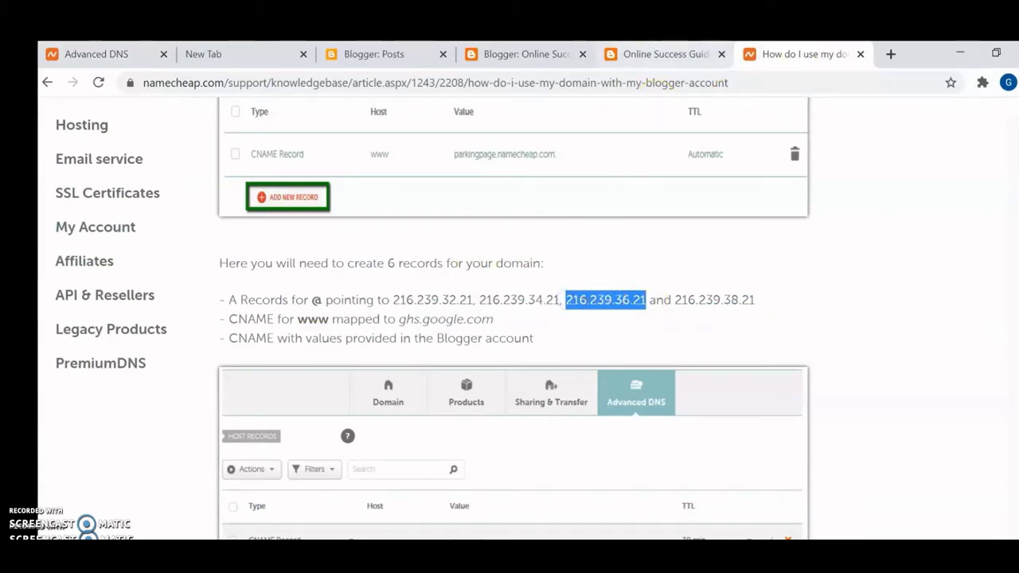
Step: Give the third A Record the host @ and the copied IP address 216.239.36.21, and save it
{"action": "left_click", "coordinate": [117, 54]}
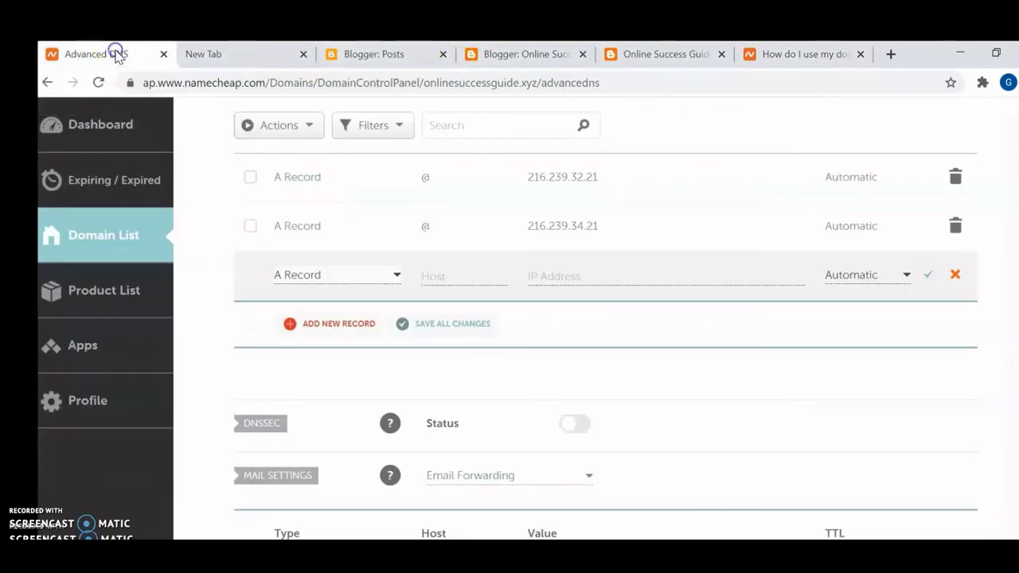
{"action": "left_click", "coordinate": [554, 273]}
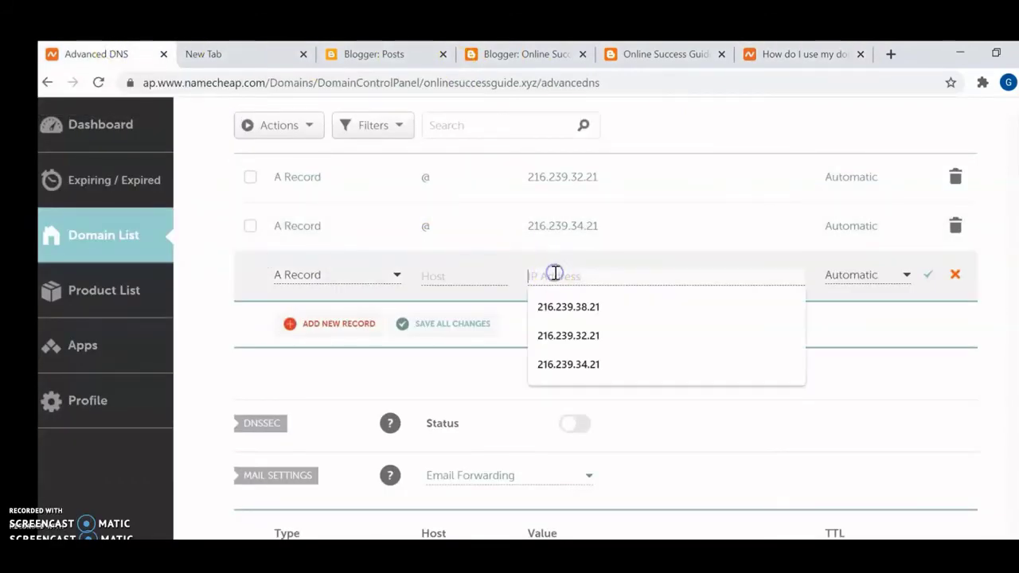
{"action": "left_click", "coordinate": [470, 276]}
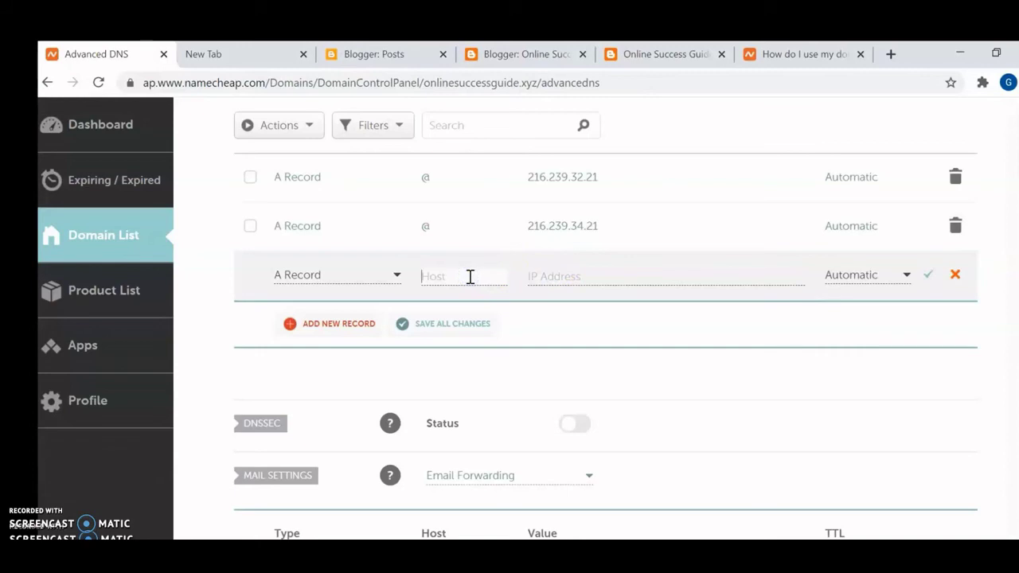
{"action": "left_click", "coordinate": [595, 270]}
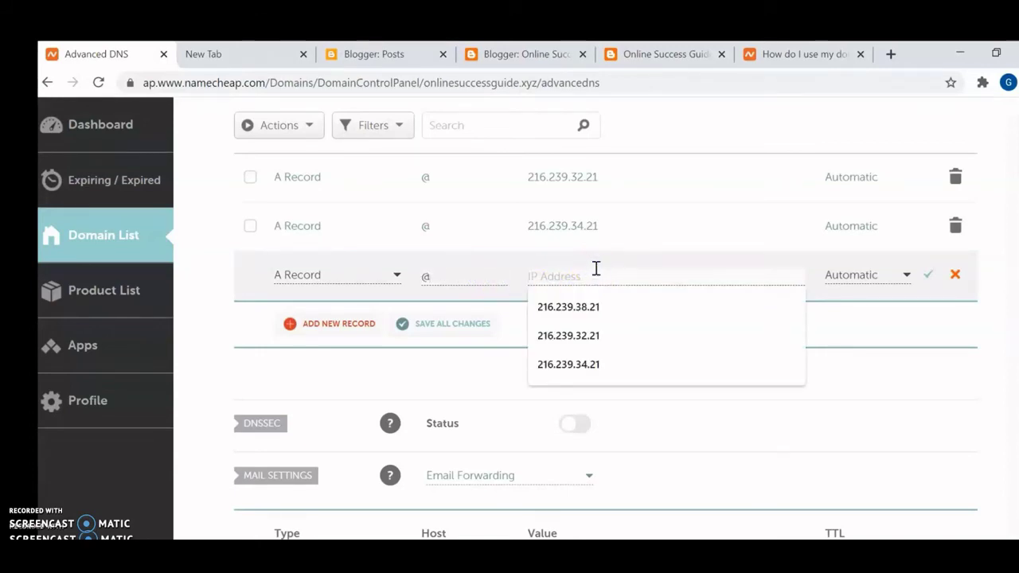
{"action": "key", "text": "ctrl+v"}
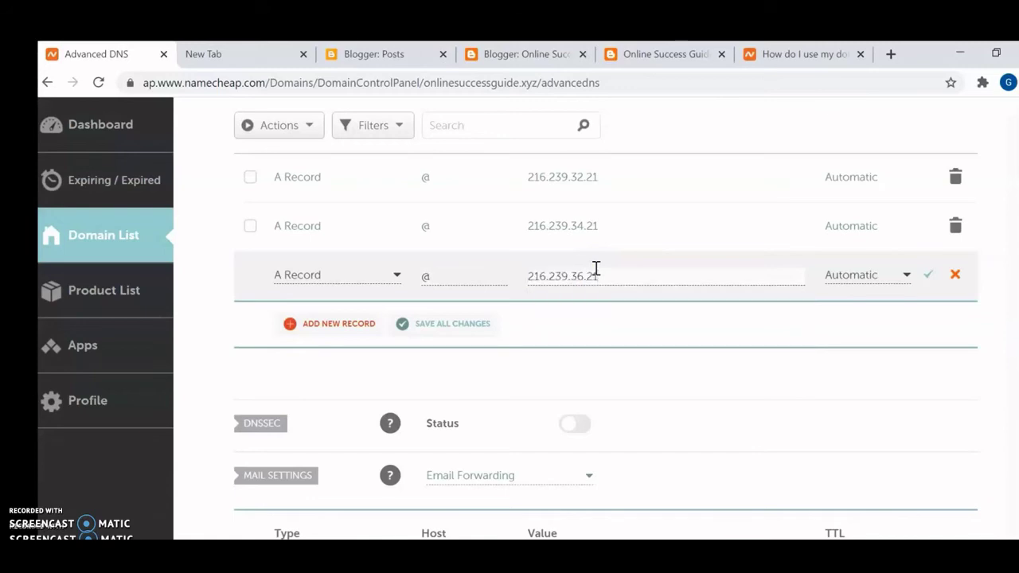
{"action": "left_click", "coordinate": [927, 276]}
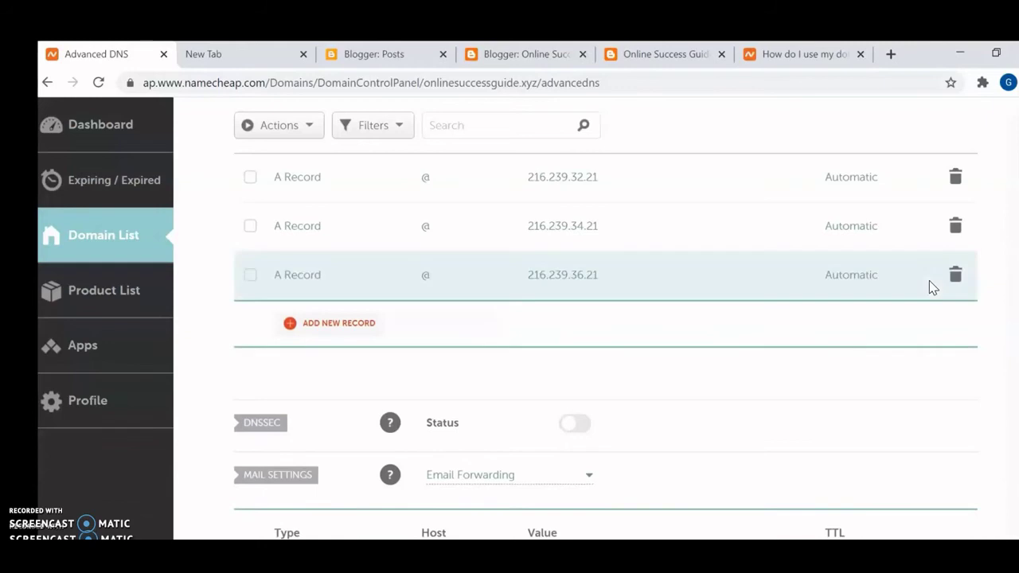
Step: Start a fourth host record of type A Record and set its host to @
{"action": "left_click", "coordinate": [354, 322]}
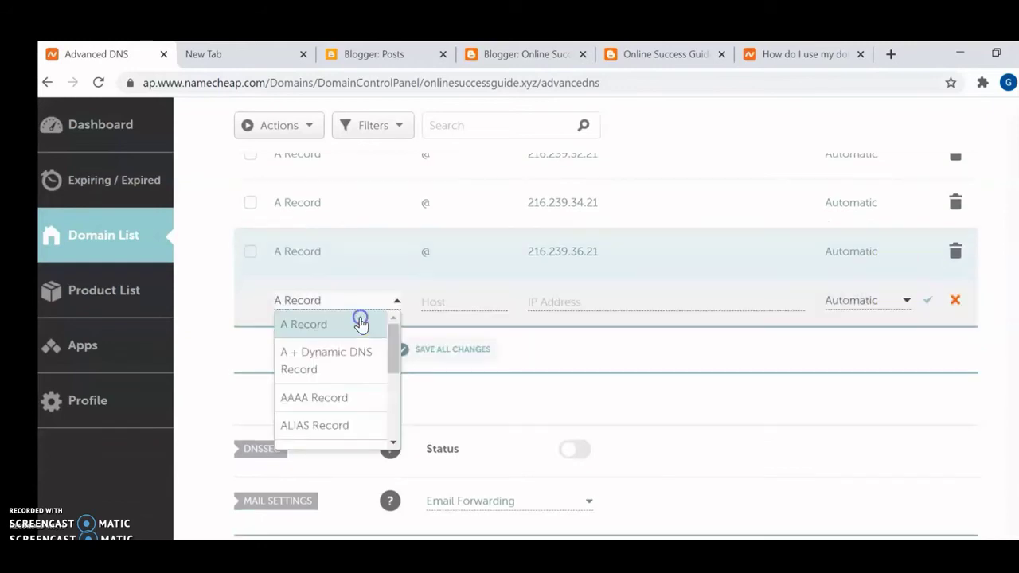
{"action": "left_click", "coordinate": [360, 322]}
{"action": "left_click", "coordinate": [457, 306]}
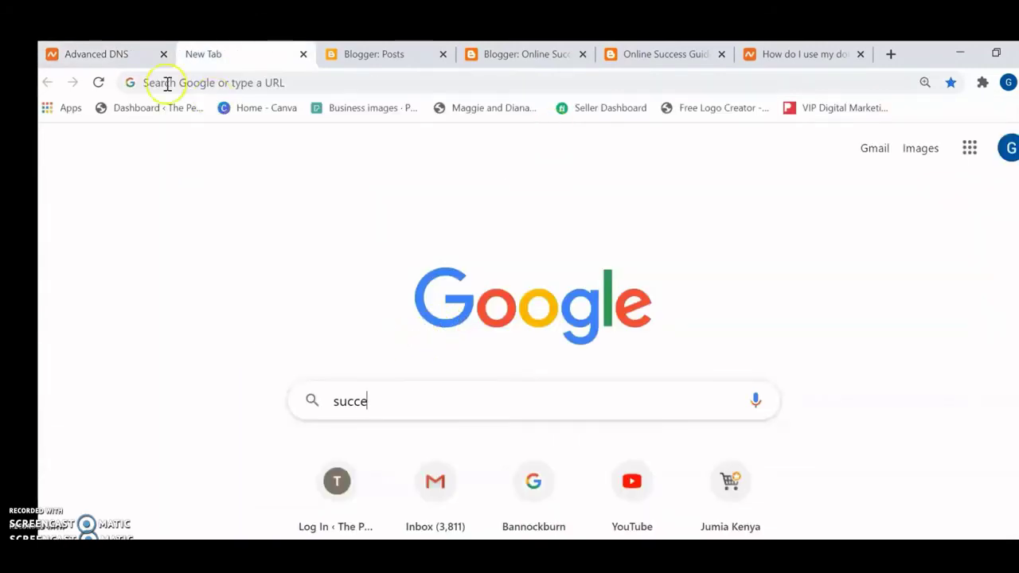
{"action": "left_click", "coordinate": [118, 50]}
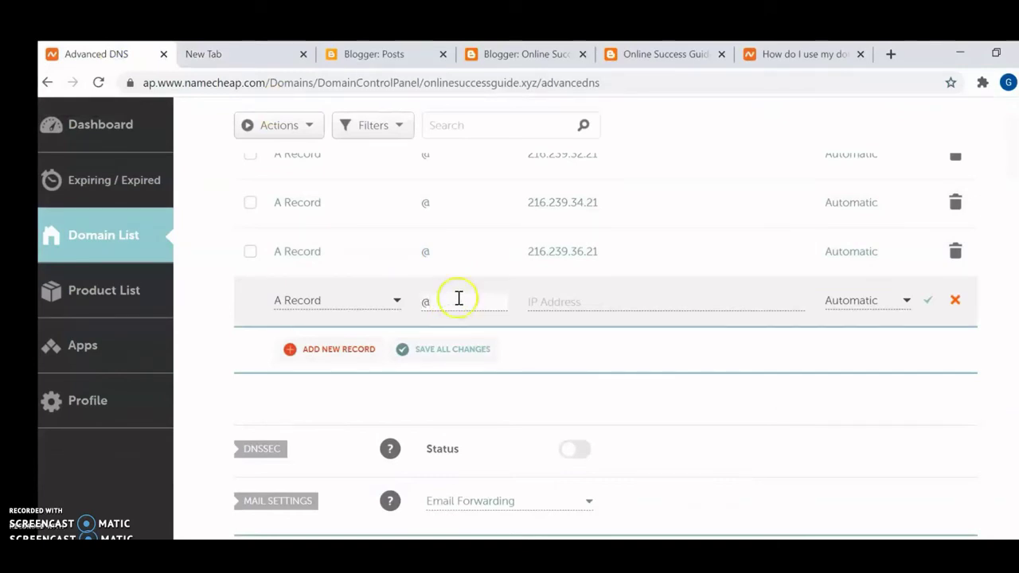
{"action": "left_click", "coordinate": [585, 304]}
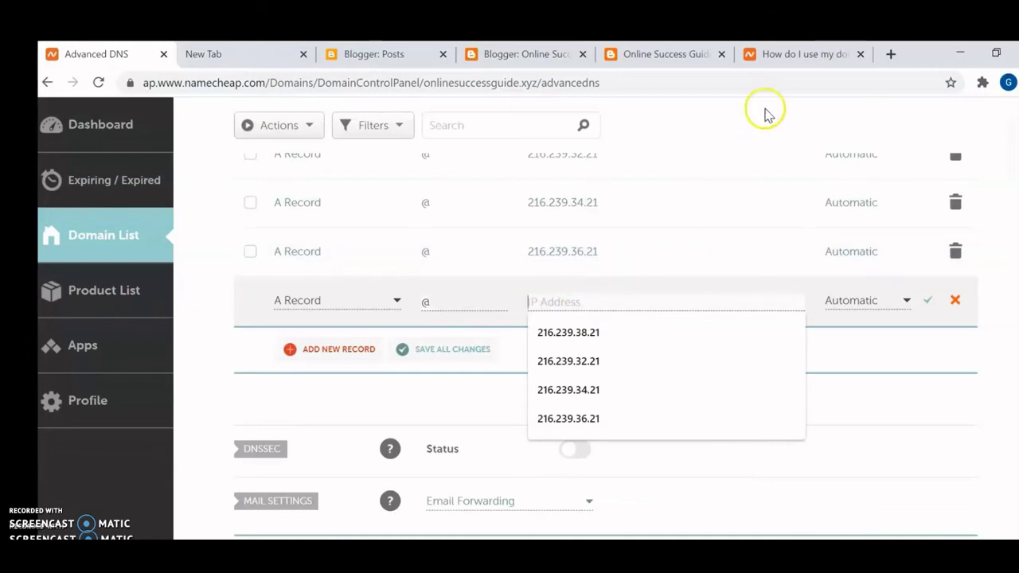
Step: Copy the fourth A record IP address, 216.239.38.21, from the Namecheap article
{"action": "left_click", "coordinate": [785, 56]}
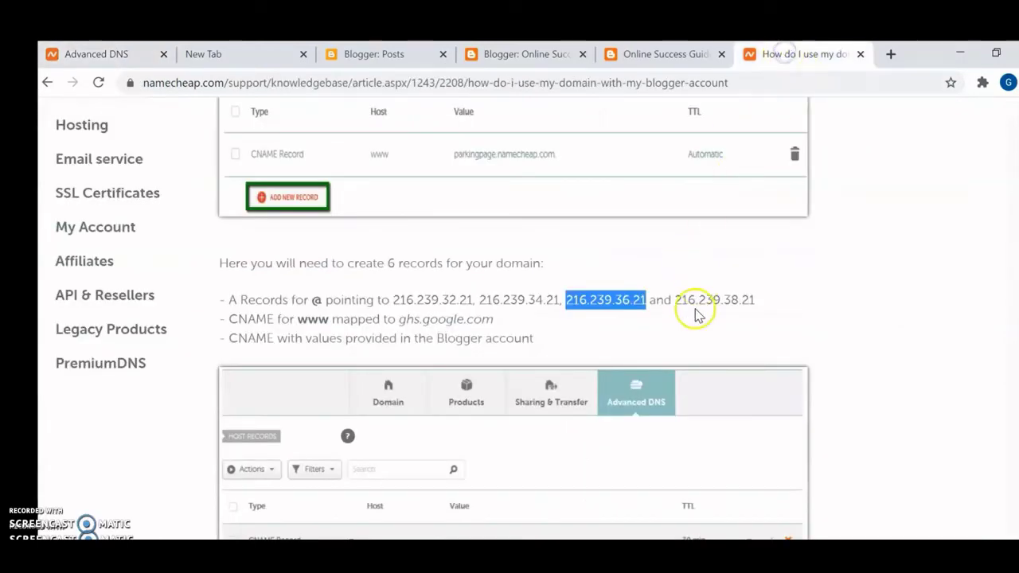
{"action": "left_click_drag", "start_coordinate": [756, 302], "coordinate": [676, 303]}
{"action": "key", "text": "ctrl+c"}
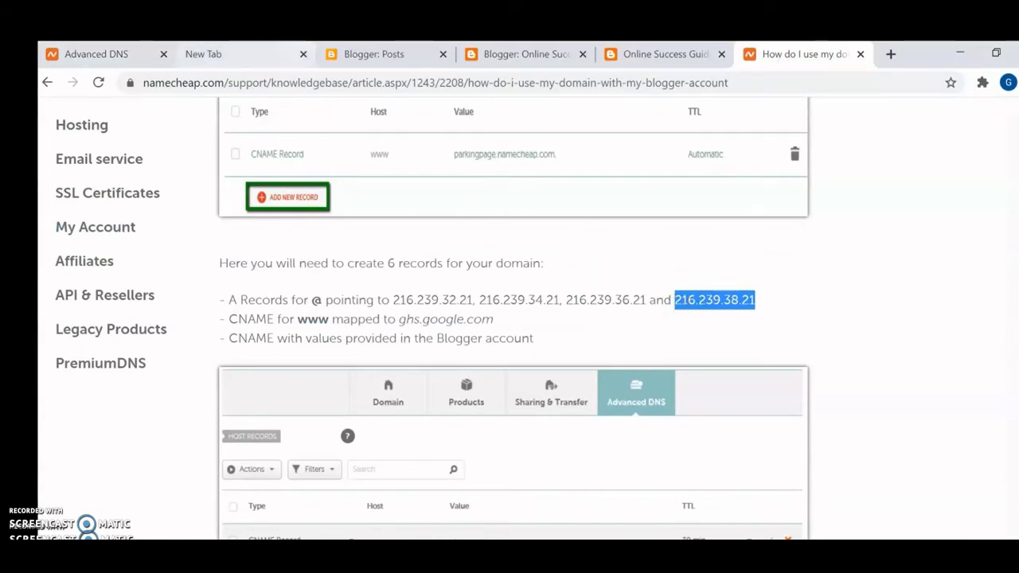
Step: Give the fourth A Record the copied IP address 216.239.38.21 in Namecheap's Advanced DNS and save it
{"action": "left_click", "coordinate": [103, 56]}
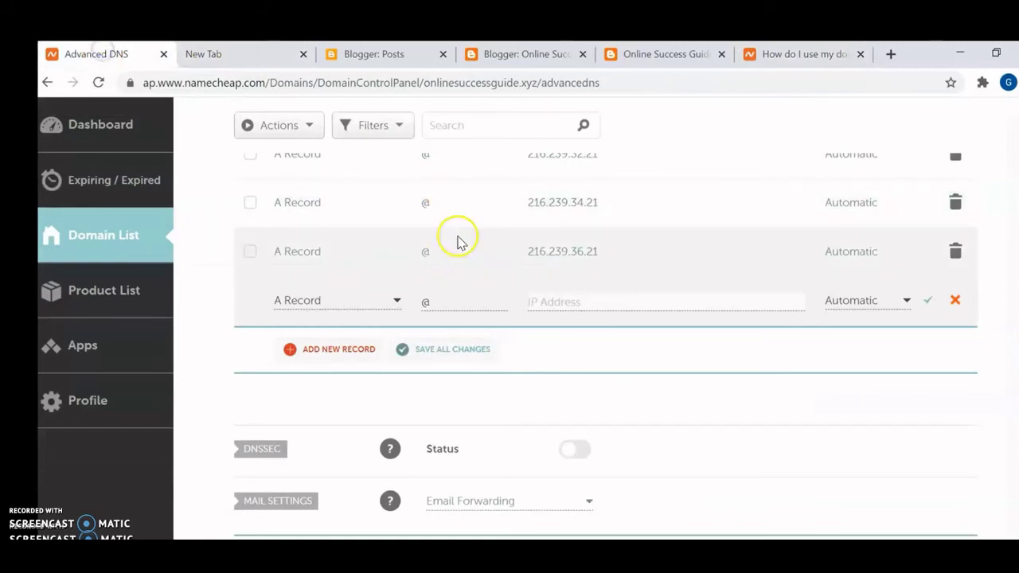
{"action": "left_click", "coordinate": [562, 303]}
{"action": "key", "text": "ctrl+v"}
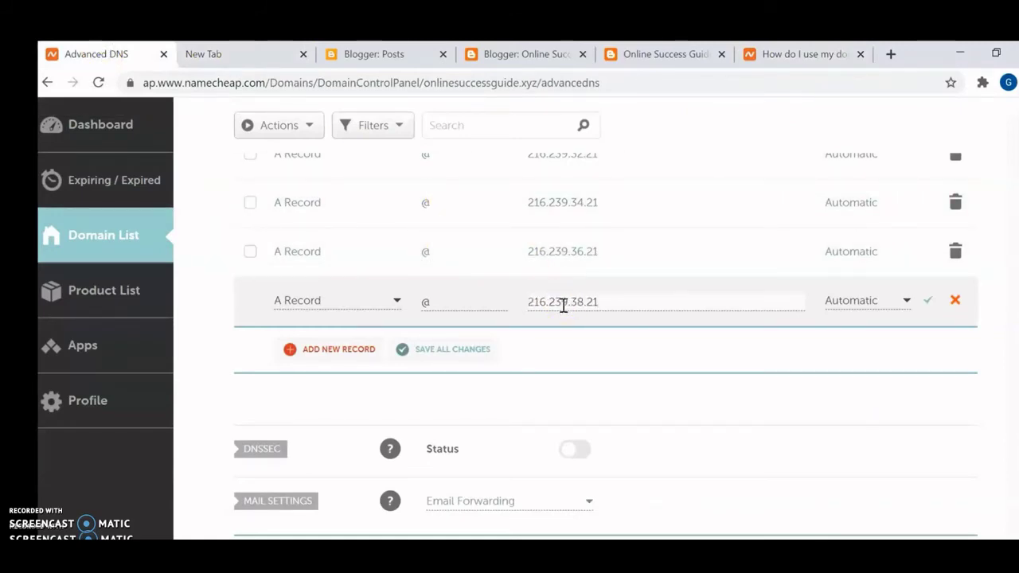
{"action": "left_click", "coordinate": [929, 303]}
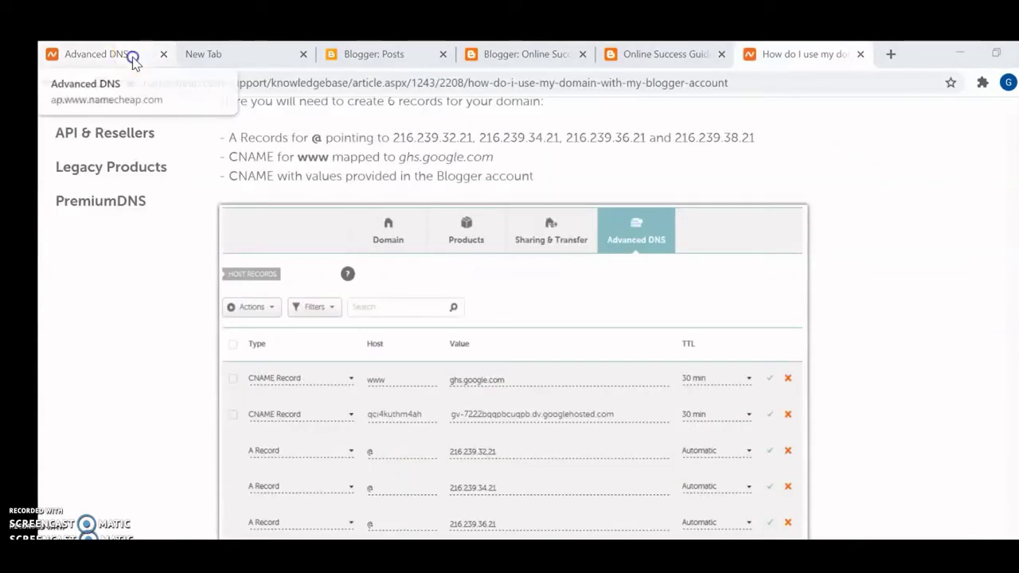
Step: Set the type of the new blank host record to CNAME Record in Namecheap's Advanced DNS
{"action": "left_click", "coordinate": [128, 56]}
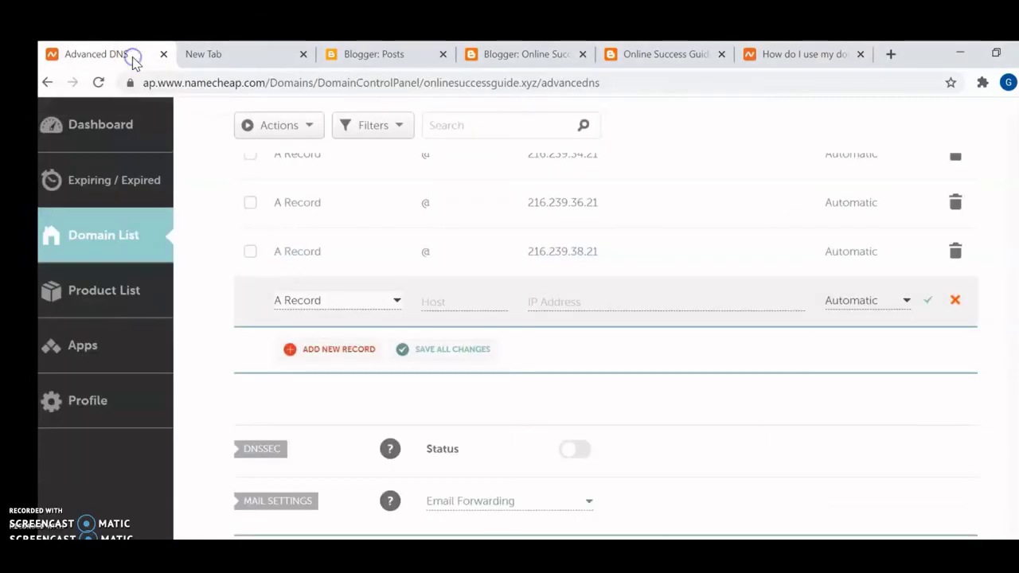
{"action": "left_click", "coordinate": [395, 301]}
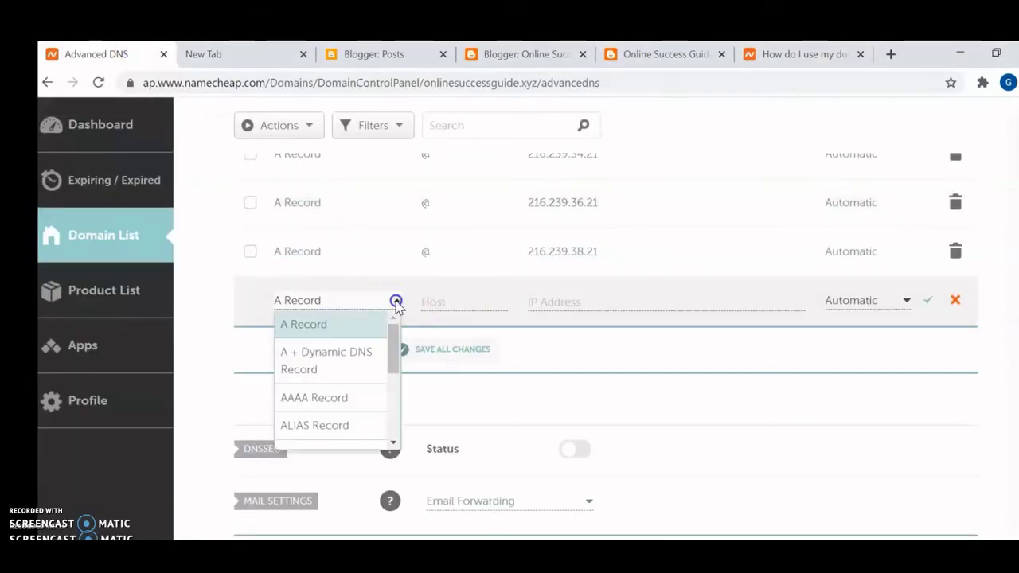
{"action": "left_click_drag", "start_coordinate": [392, 342], "coordinate": [400, 379]}
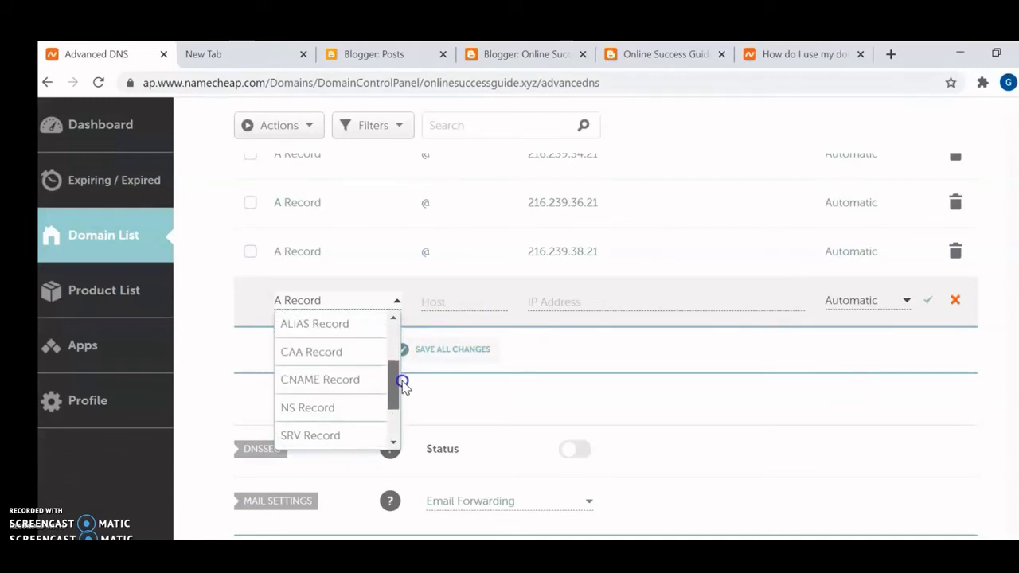
{"action": "left_click", "coordinate": [352, 384]}
{"action": "left_click", "coordinate": [443, 302]}
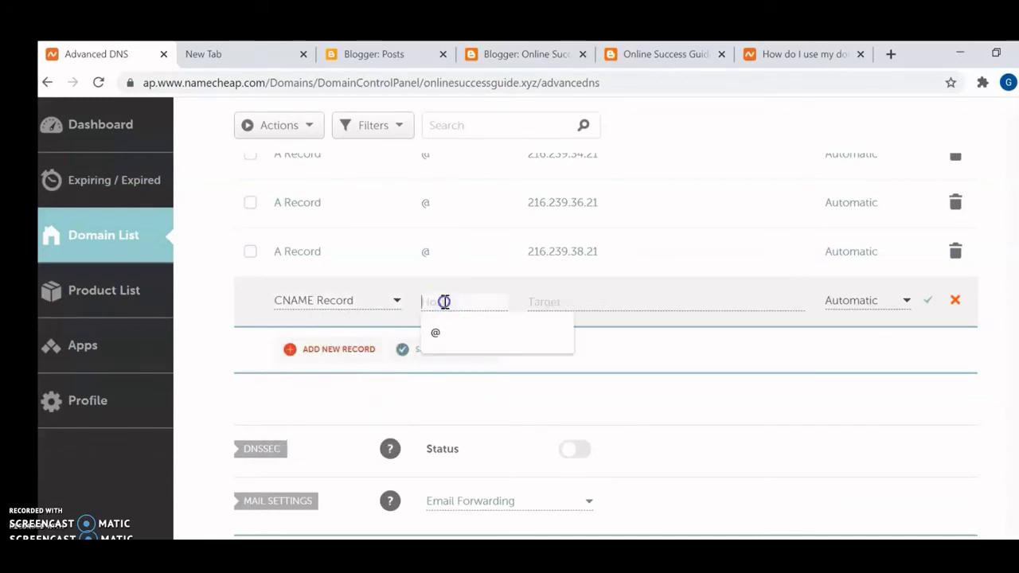
Step: Copy the CNAME target ghs.google.com from the Namecheap article
{"action": "left_click", "coordinate": [792, 53]}
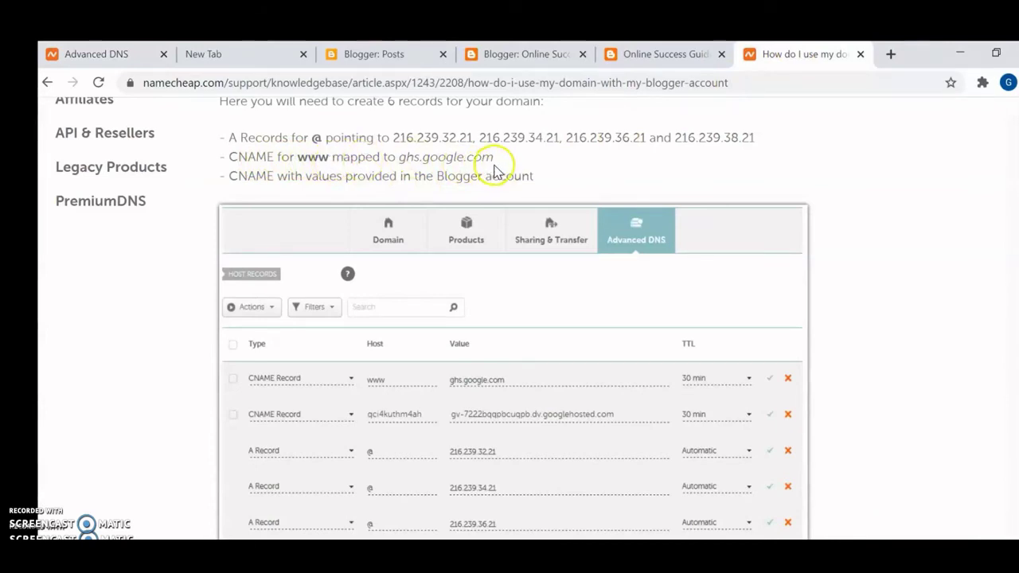
{"action": "left_click_drag", "start_coordinate": [503, 158], "coordinate": [392, 158]}
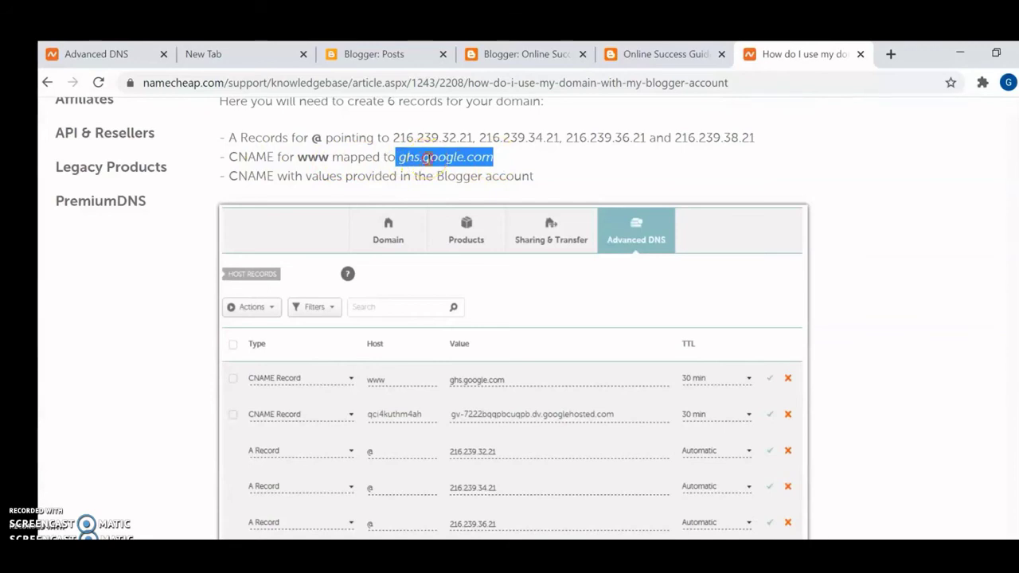
{"action": "right_click", "coordinate": [426, 157]}
{"action": "left_click", "coordinate": [477, 169]}
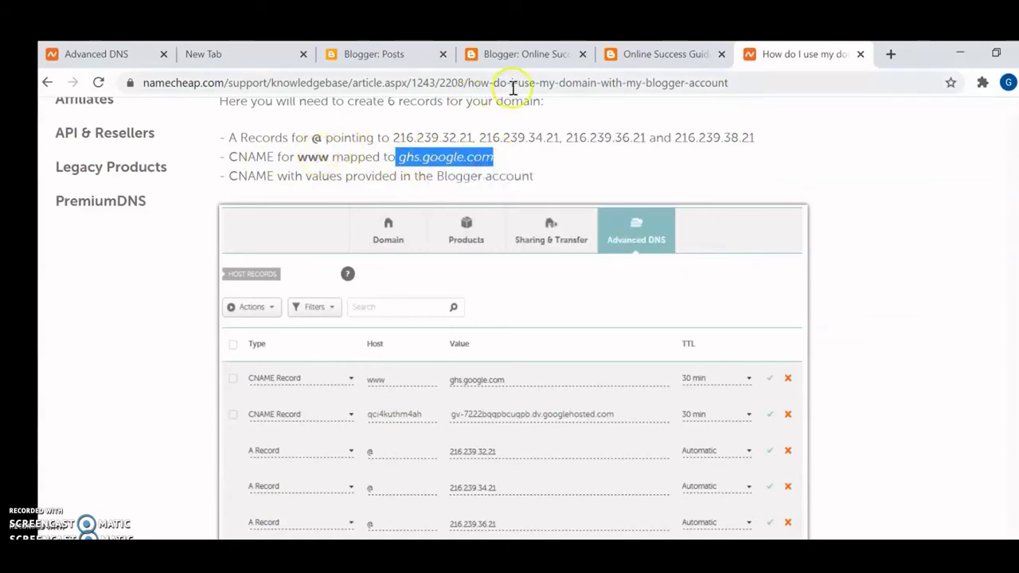
Step: Give the CNAME Record the host www, the copied target ghs.google.com and a TTL of 30 min, and save it
{"action": "left_click", "coordinate": [121, 49]}
{"action": "left_click", "coordinate": [455, 317]}
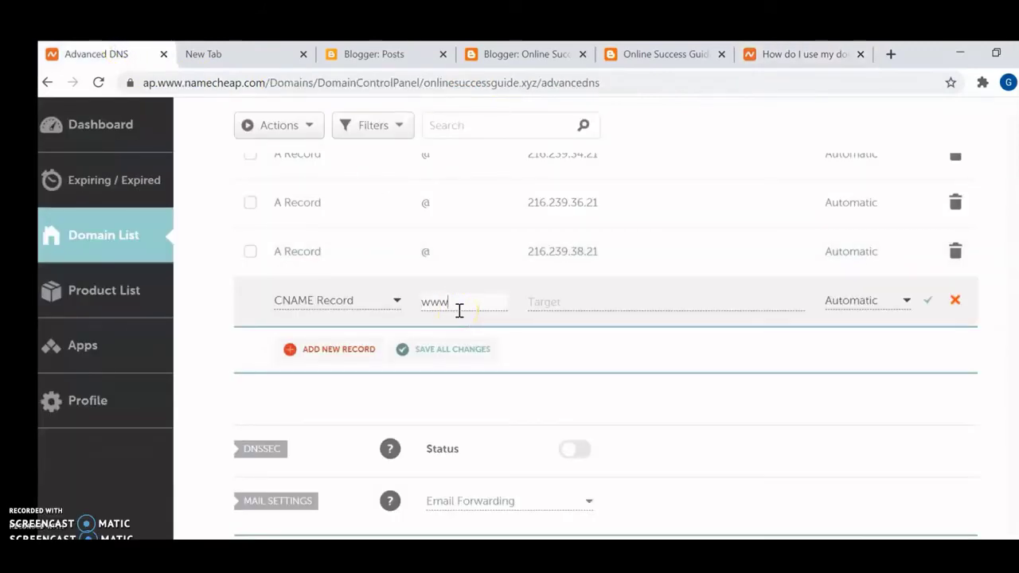
{"action": "type", "text": "www"}
{"action": "left_click", "coordinate": [560, 302]}
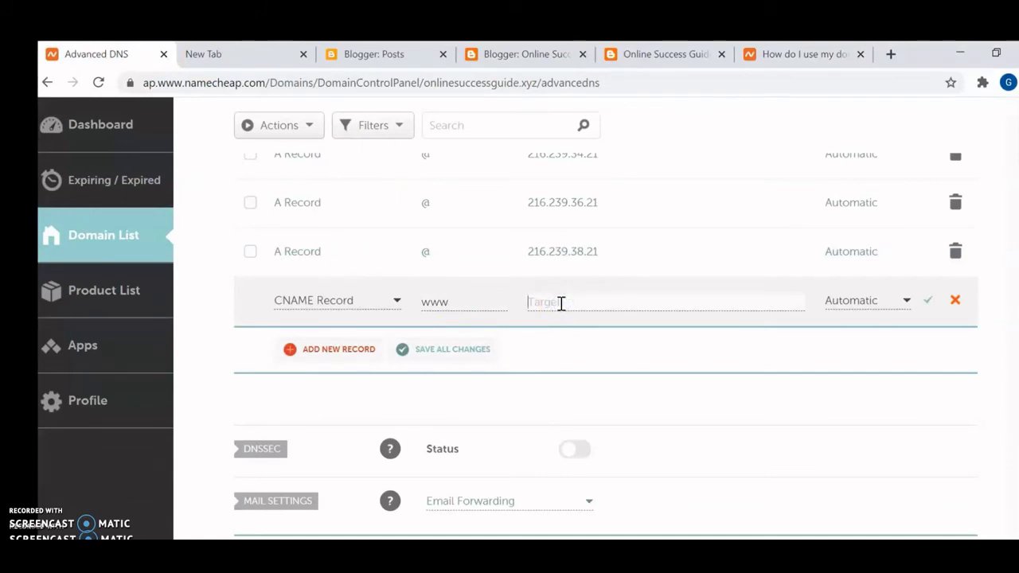
{"action": "key", "text": "ctrl+v"}
{"action": "left_click", "coordinate": [929, 302]}
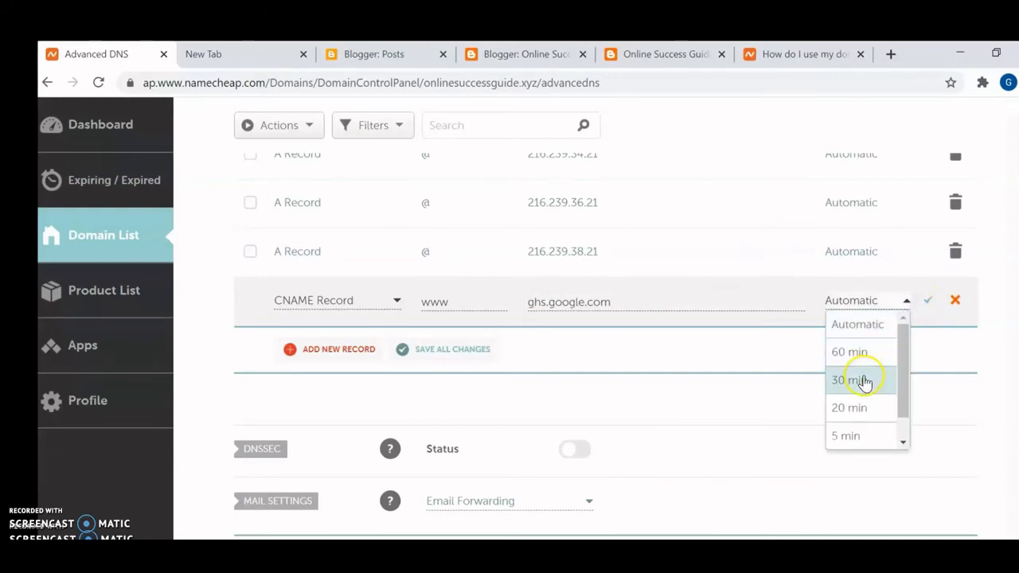
{"action": "left_click", "coordinate": [865, 380]}
{"action": "left_click", "coordinate": [928, 302]}
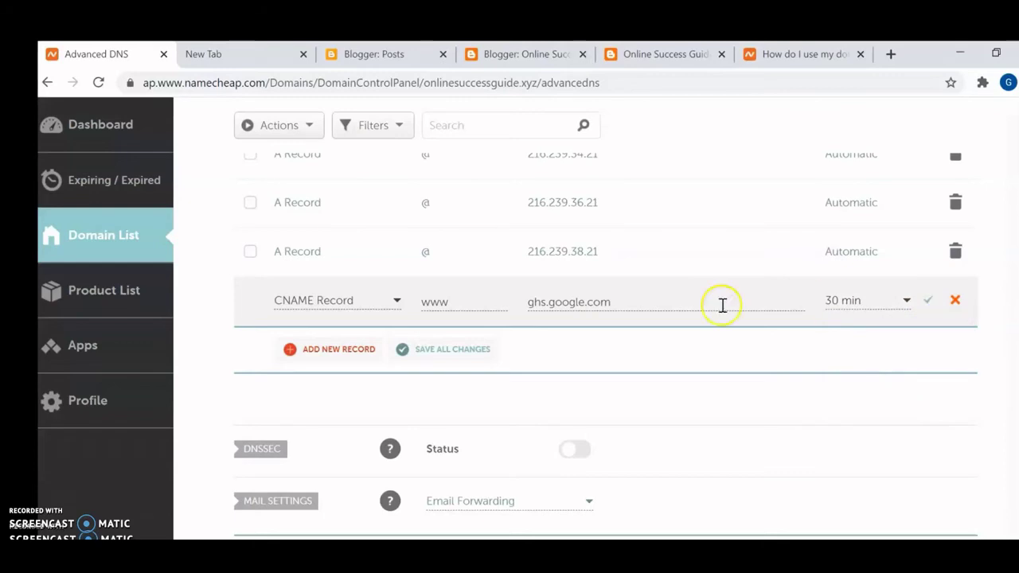
Step: Start a second CNAME Record below the www record in the domain's host records
{"action": "left_click", "coordinate": [354, 352]}
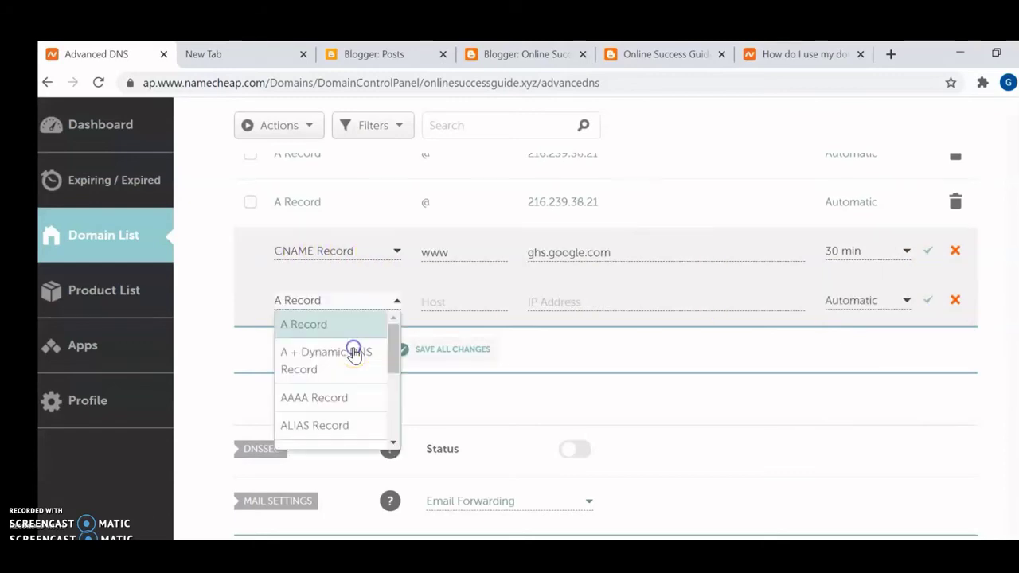
{"action": "left_click", "coordinate": [811, 55]}
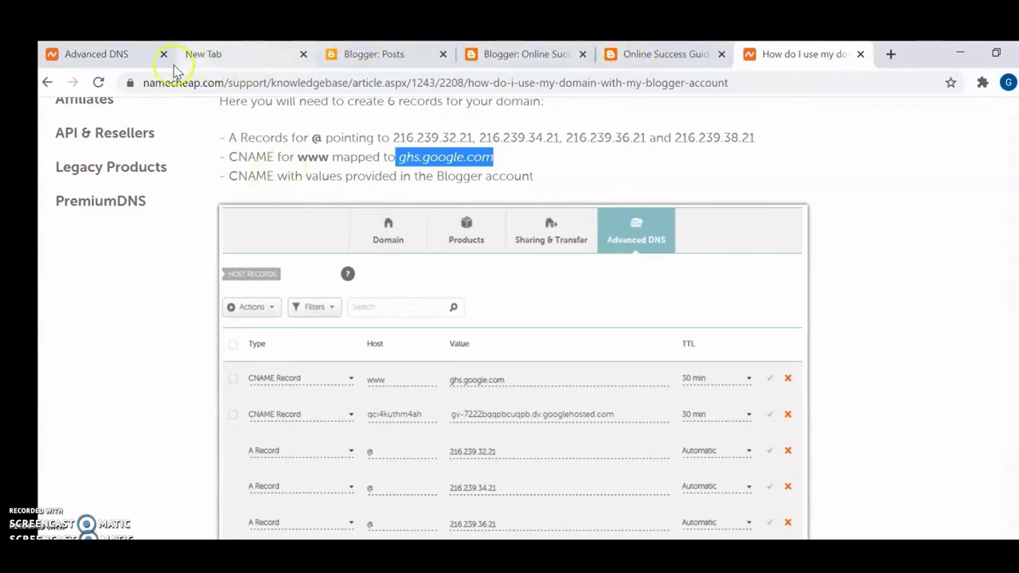
{"action": "left_click", "coordinate": [118, 53]}
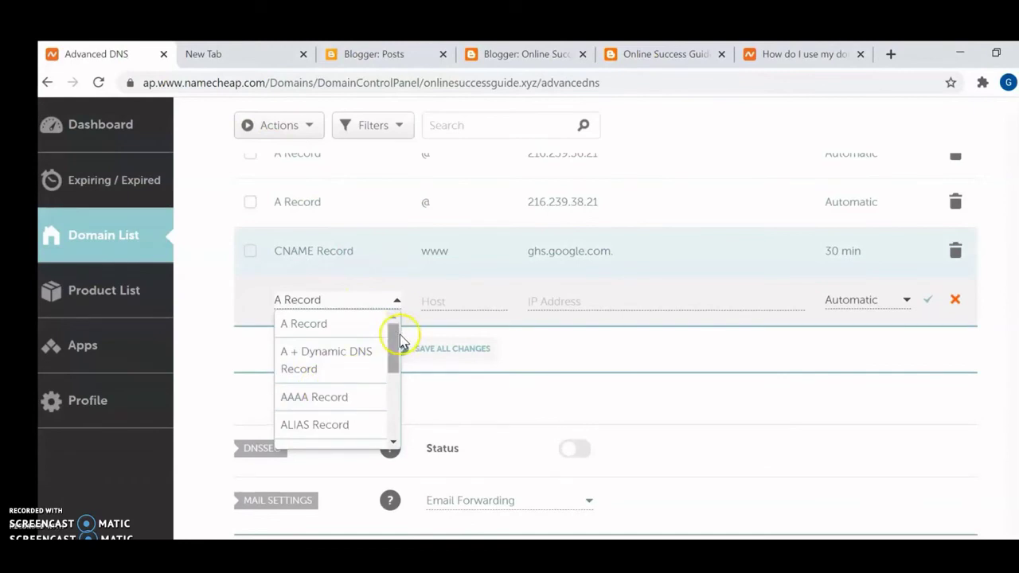
{"action": "left_click", "coordinate": [450, 302]}
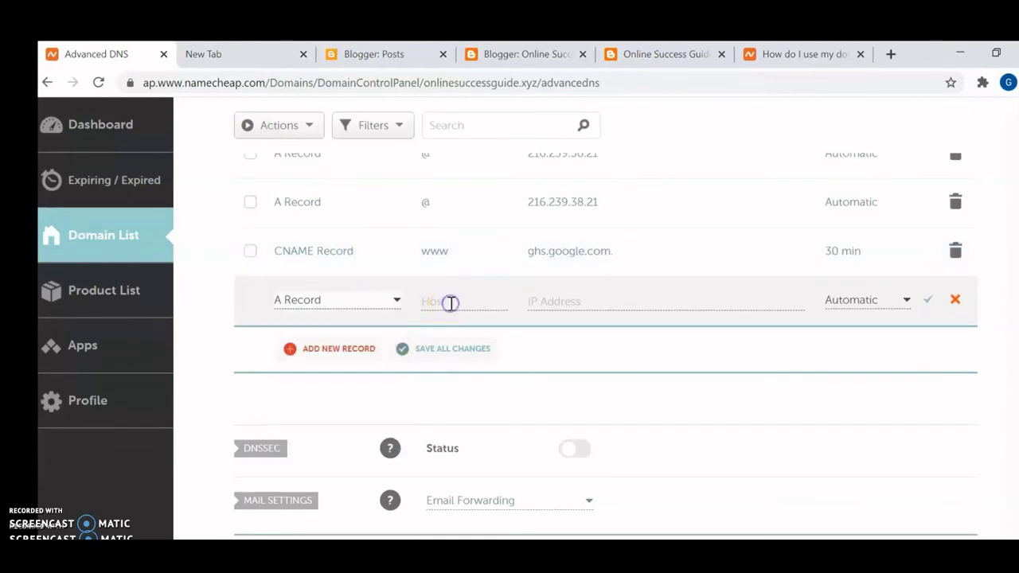
{"action": "left_click", "coordinate": [395, 303]}
{"action": "left_click_drag", "start_coordinate": [393, 374], "coordinate": [390, 387]}
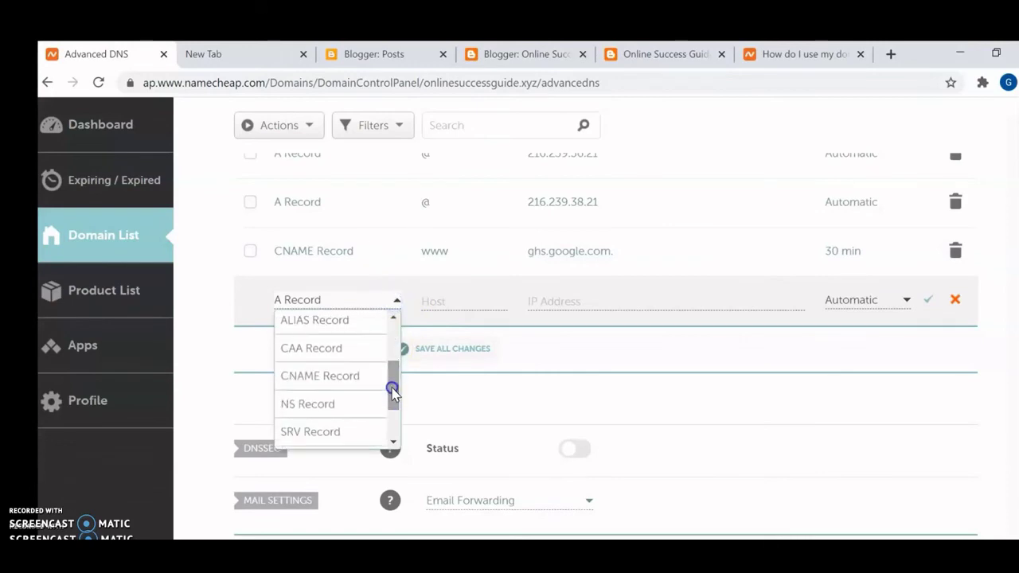
{"action": "left_click", "coordinate": [363, 377]}
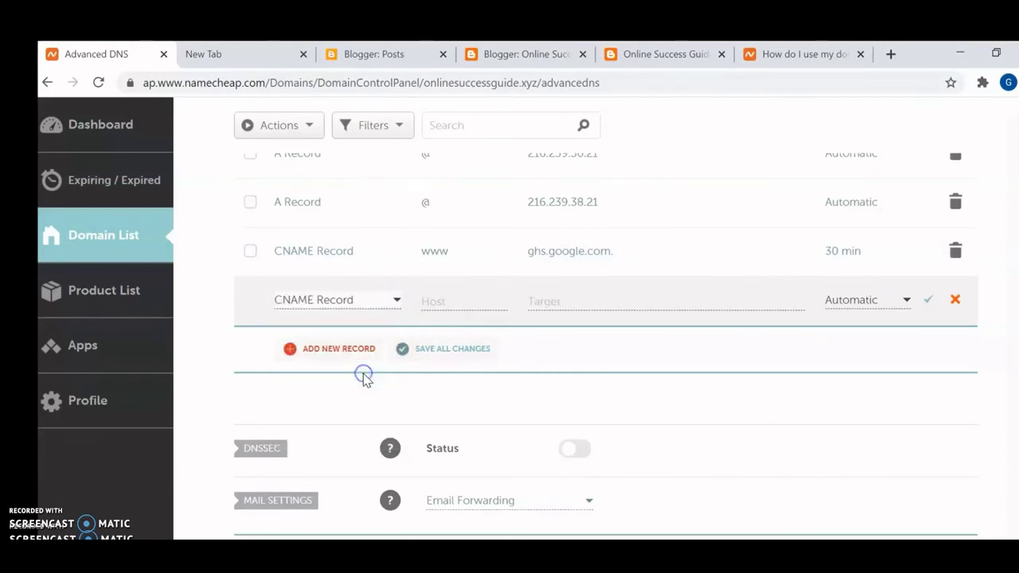
Step: Try to save all host record changes with the second CNAME Record's host and target left blank
{"action": "left_click", "coordinate": [471, 300]}
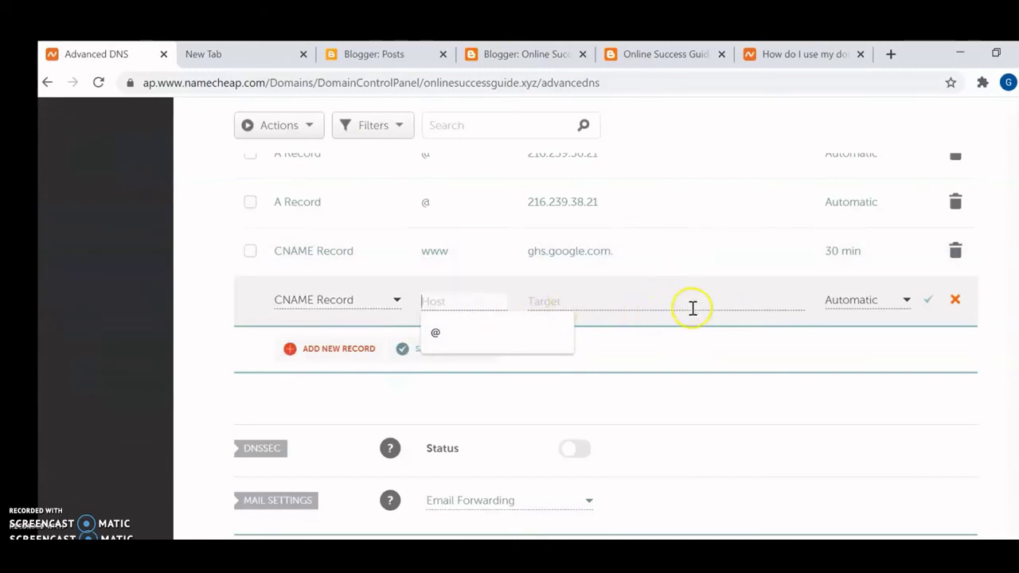
{"action": "left_click", "coordinate": [719, 332]}
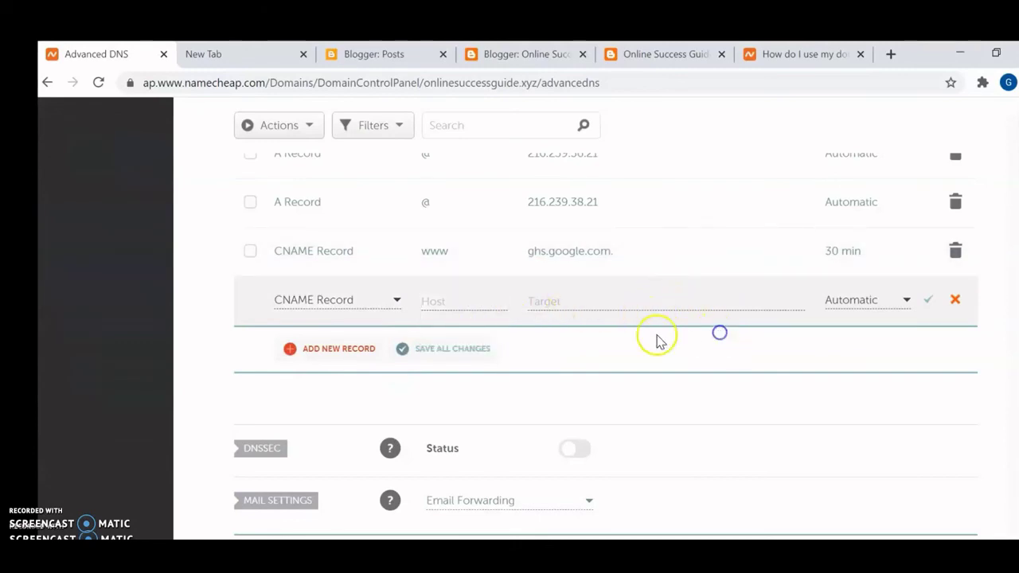
{"action": "left_click", "coordinate": [469, 352]}
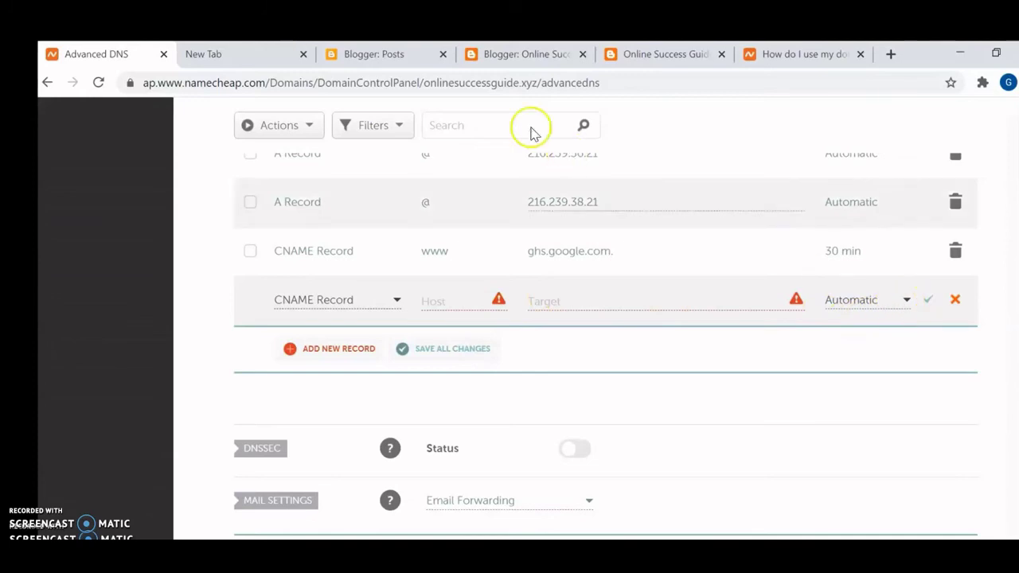
Step: Switch to the blog's basic settings in Blogger
{"action": "left_click", "coordinate": [528, 56]}
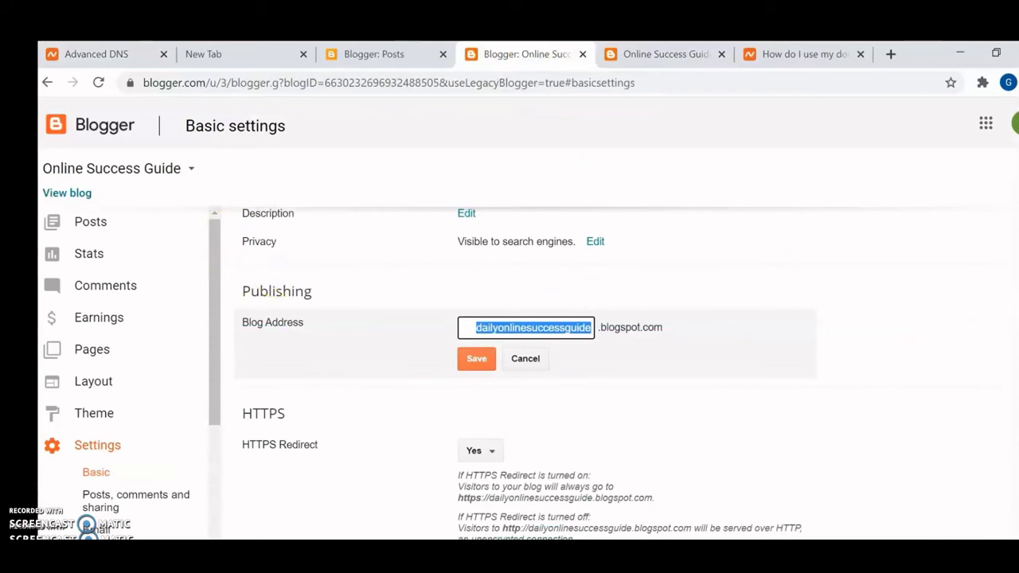
{"action": "left_click", "coordinate": [95, 472]}
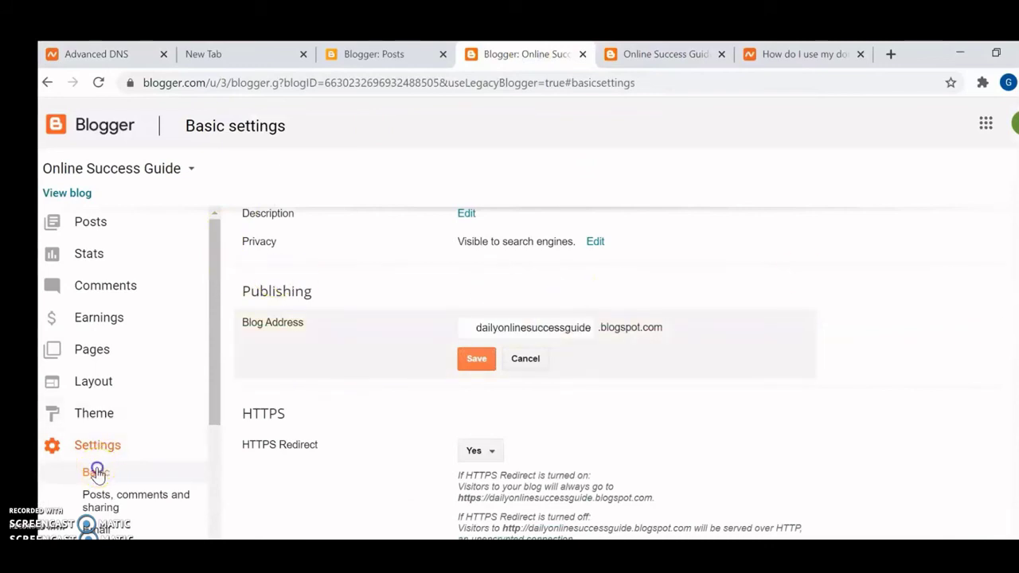
{"action": "left_click", "coordinate": [491, 454]}
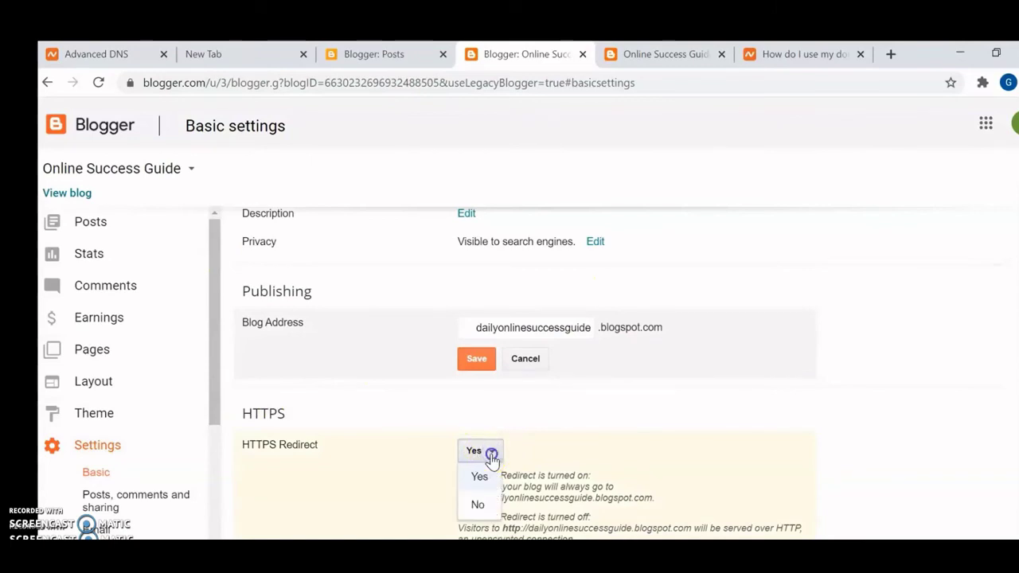
{"action": "left_click", "coordinate": [491, 455]}
{"action": "left_click", "coordinate": [475, 327]}
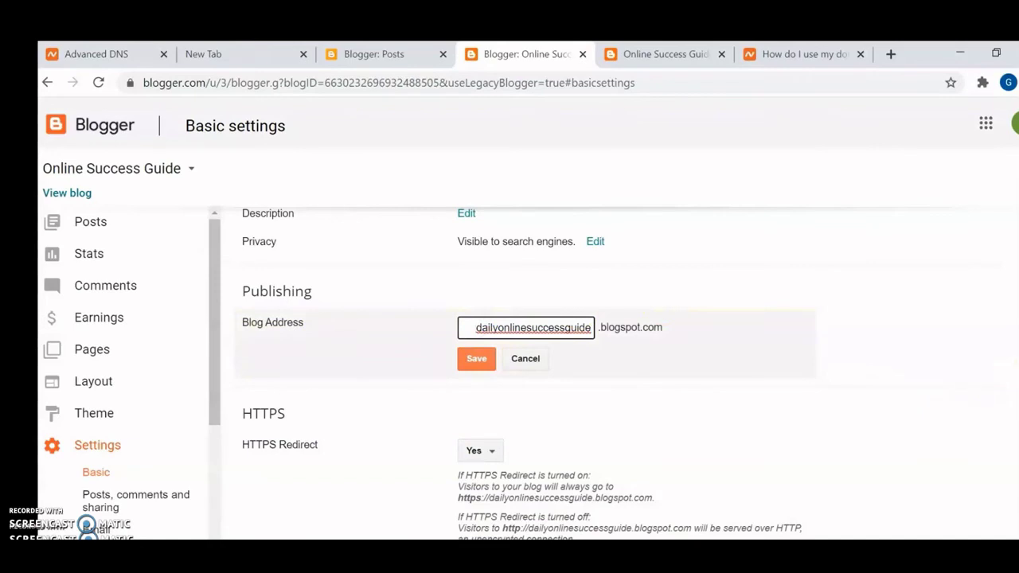
{"action": "scroll", "coordinate": [525, 366], "scroll_direction": "down", "scroll_amount": 2}
{"action": "scroll", "coordinate": [525, 366], "scroll_direction": "up", "scroll_amount": 1}
{"action": "scroll", "coordinate": [525, 366], "scroll_direction": "up", "scroll_amount": 2}
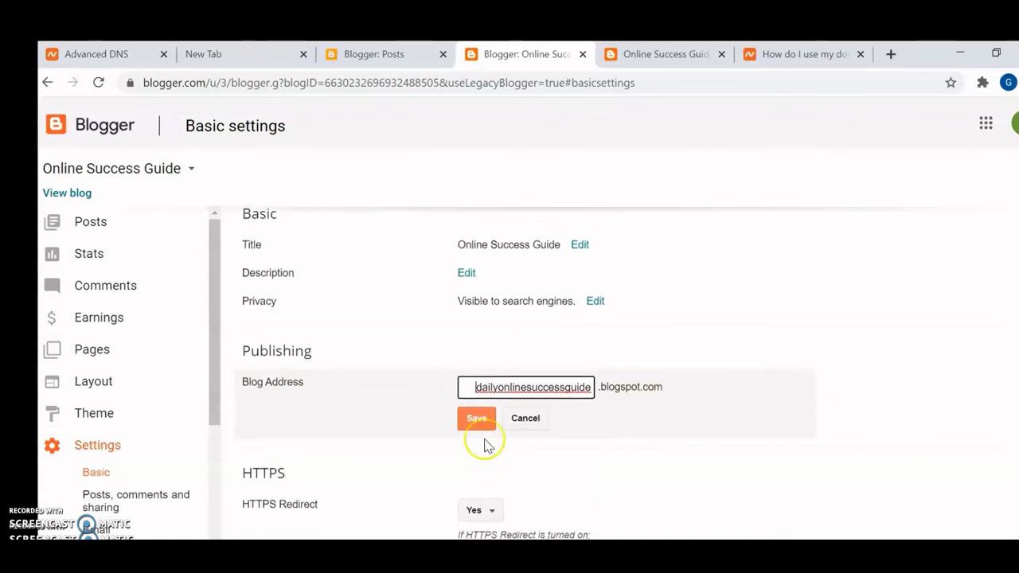
{"action": "type", "text": "ww"}
{"action": "key", "text": "BackSpace"}
{"action": "key", "text": "BackSpace"}
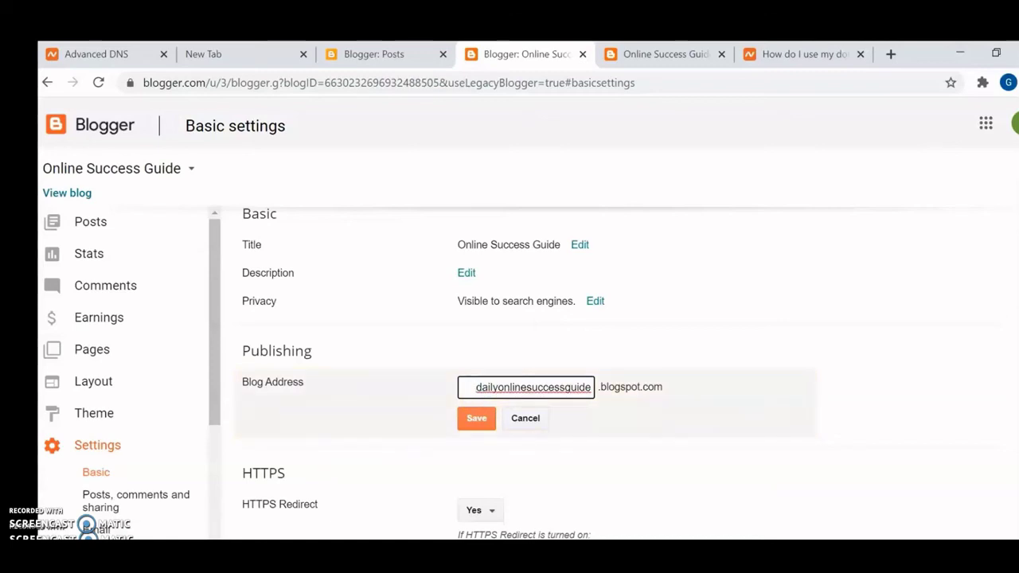
{"action": "left_click", "coordinate": [526, 418]}
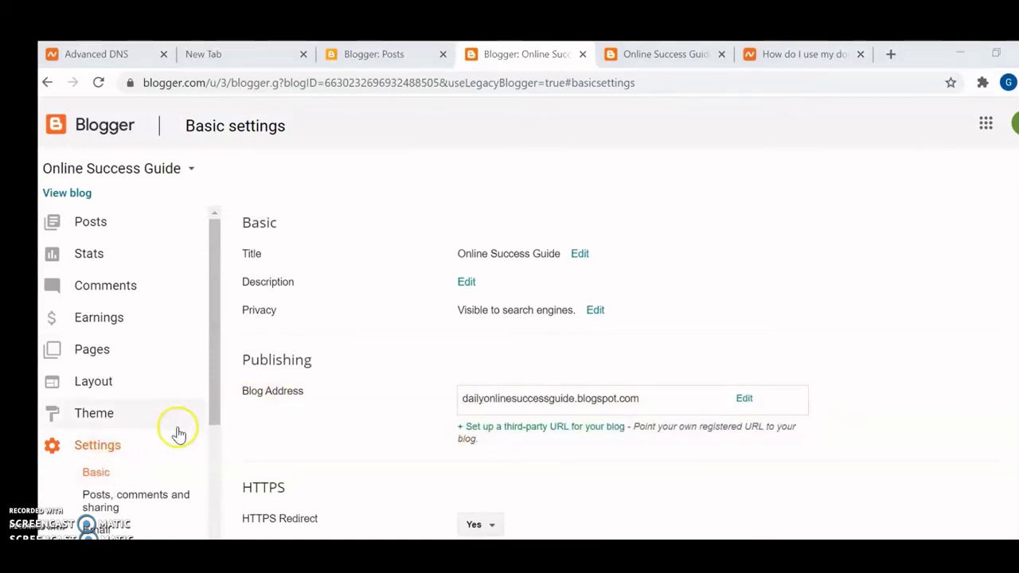
{"action": "left_click", "coordinate": [522, 428]}
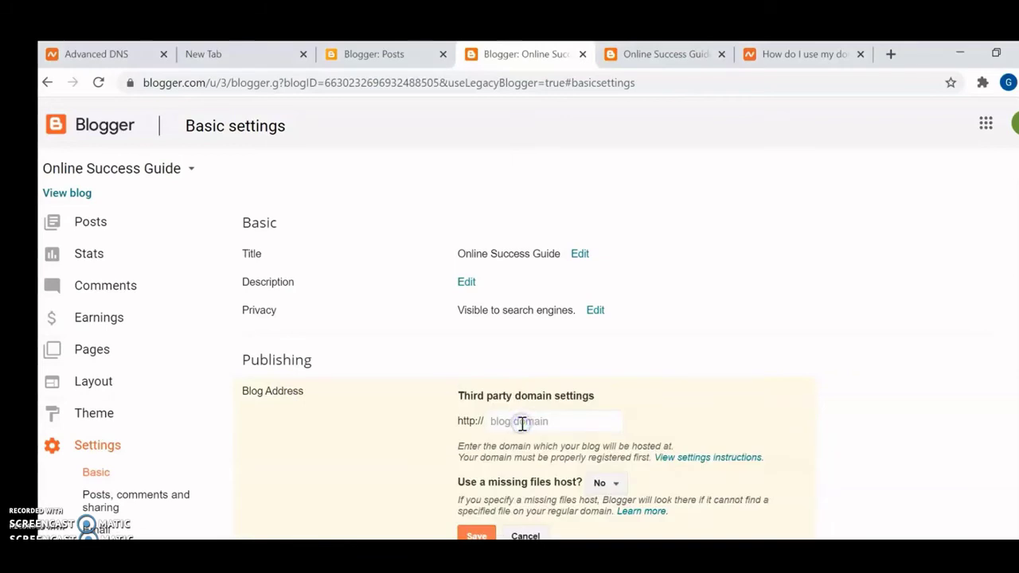
{"action": "left_click", "coordinate": [505, 419]}
{"action": "type", "text": "ww"}
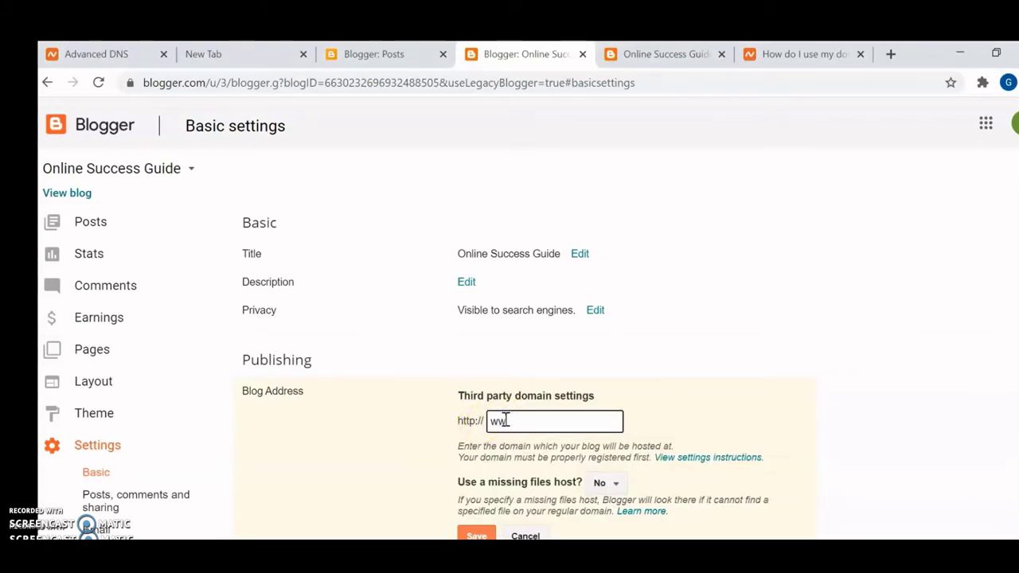
{"action": "type", "text": "w.onlinesuccessguide"}
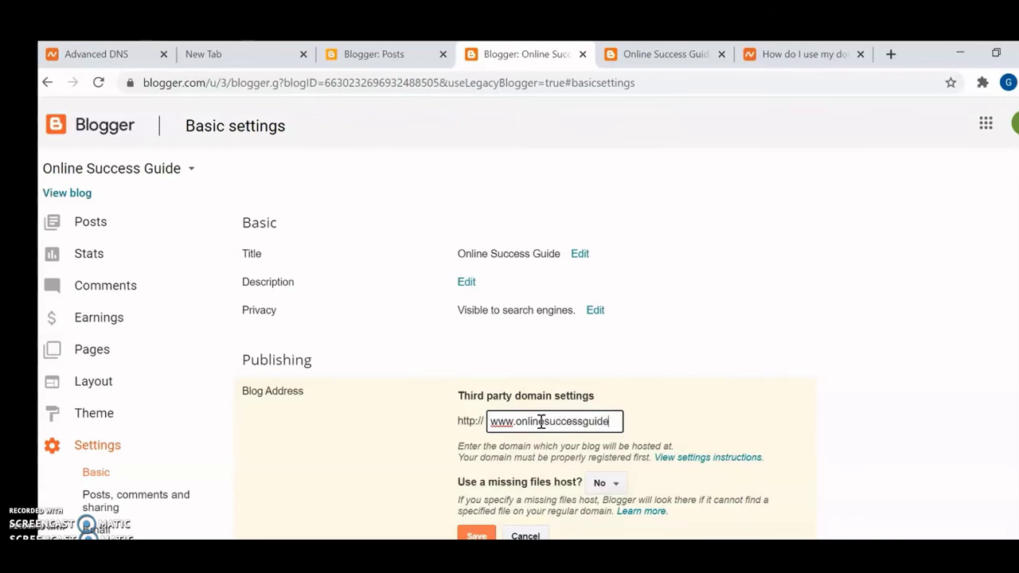
{"action": "type", "text": "yz"}
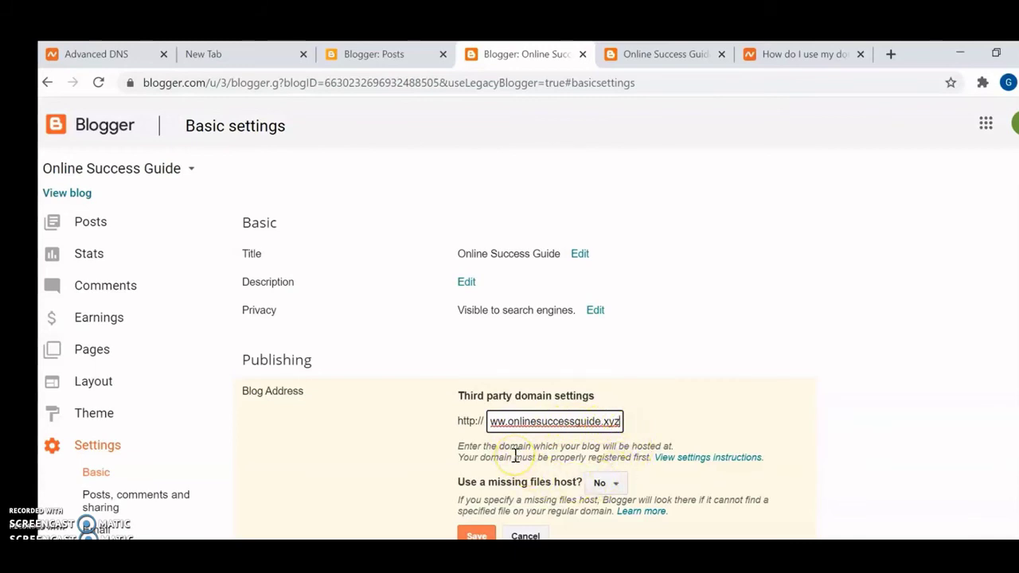
{"action": "left_click", "coordinate": [503, 419]}
{"action": "type", "text": "w"}
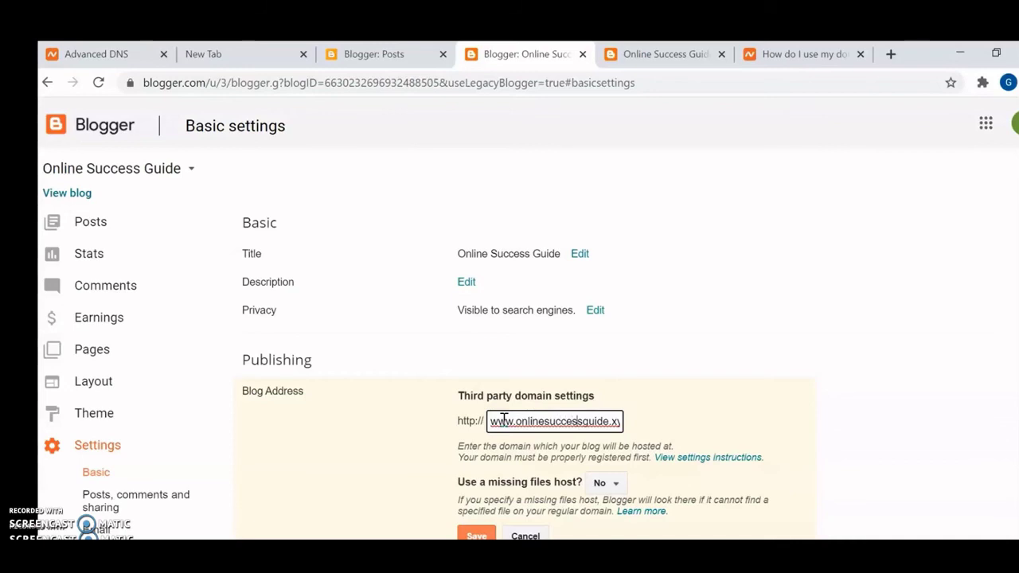
{"action": "key", "text": "BackSpace"}
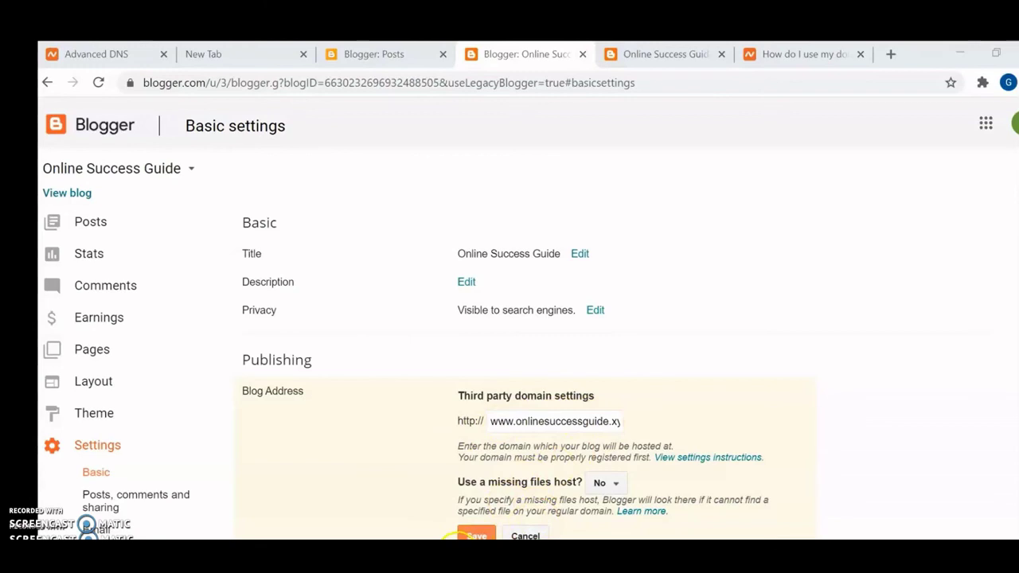
{"action": "left_click", "coordinate": [476, 535]}
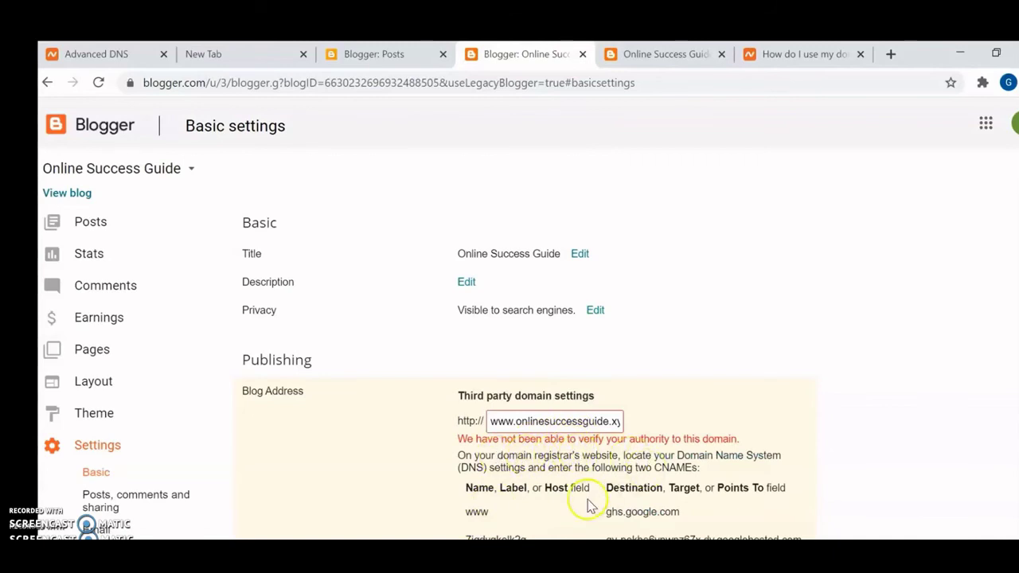
{"action": "scroll", "coordinate": [569, 371], "scroll_direction": "down", "scroll_amount": 2}
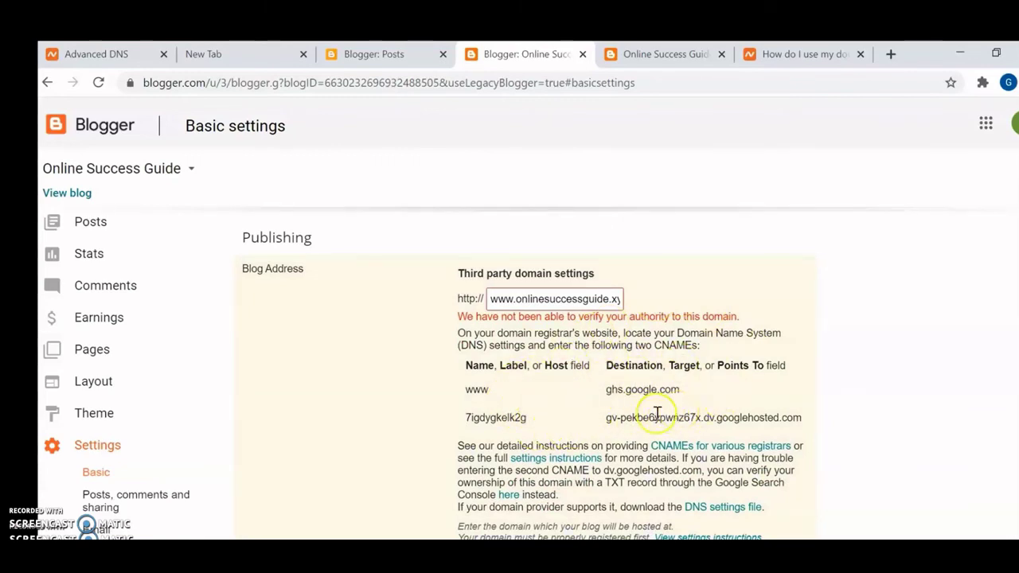
Step: Copy the second CNAME's verification name from Blogger and paste it as the host of the unfinished CNAME Record in Namecheap
{"action": "left_click_drag", "start_coordinate": [527, 419], "coordinate": [464, 416]}
{"action": "left_click", "coordinate": [503, 420]}
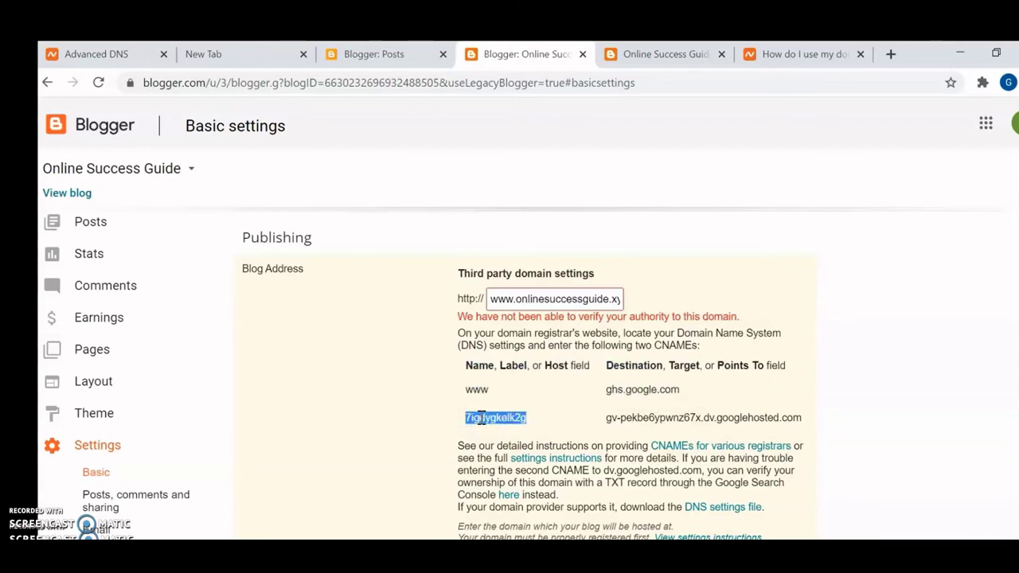
{"action": "right_click", "coordinate": [482, 419]}
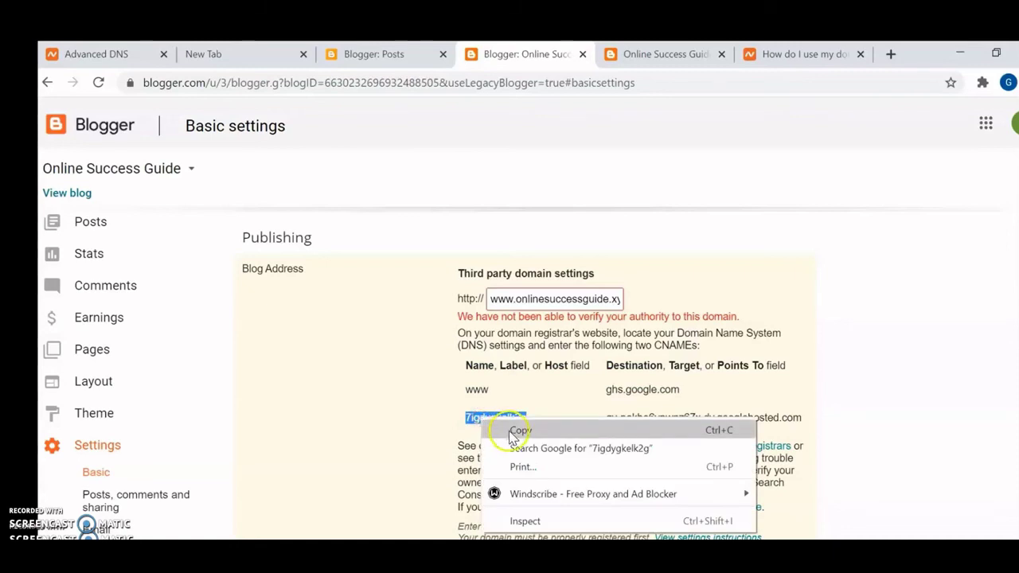
{"action": "left_click", "coordinate": [513, 431]}
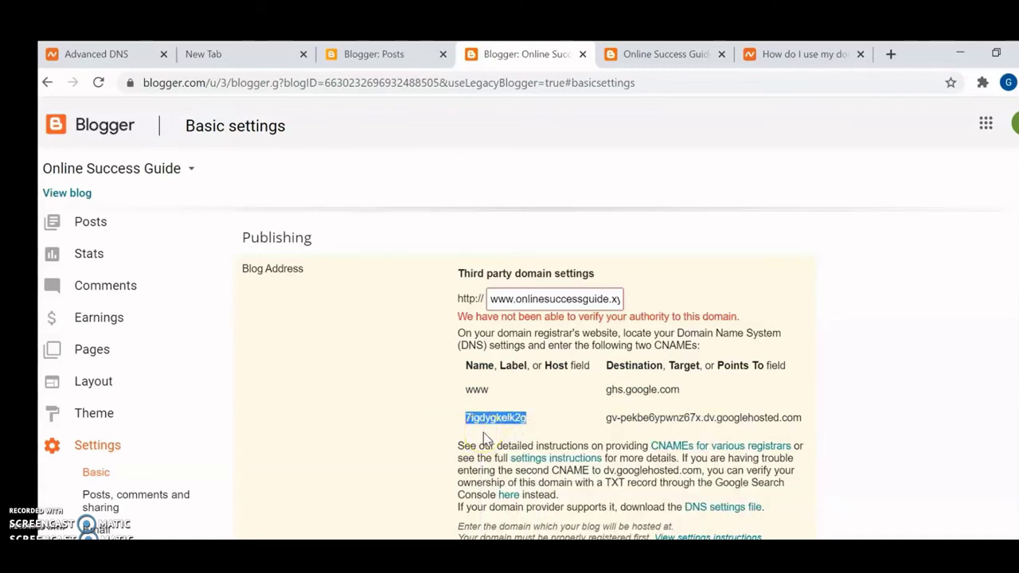
{"action": "left_click", "coordinate": [86, 52]}
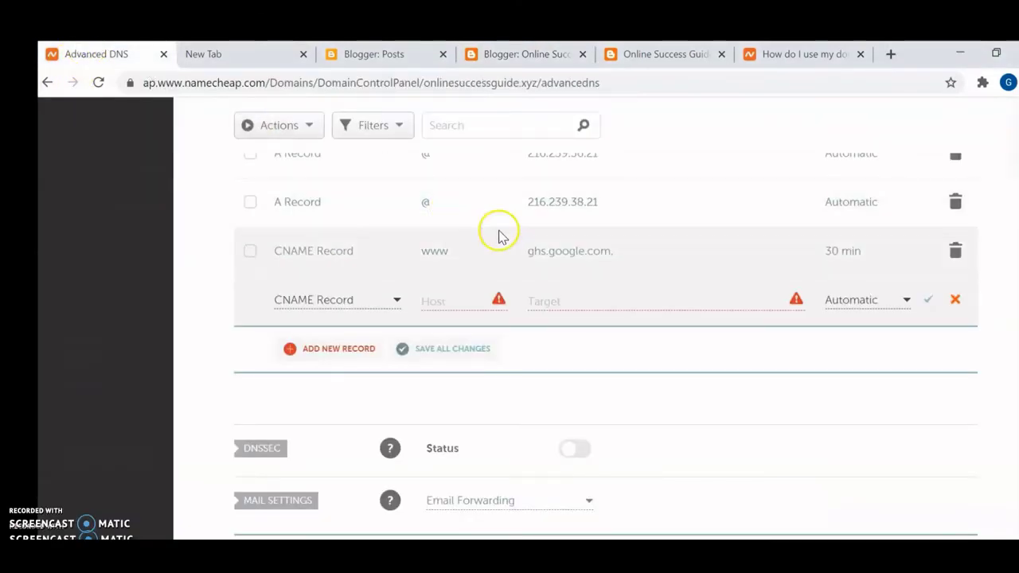
{"action": "left_click", "coordinate": [431, 299]}
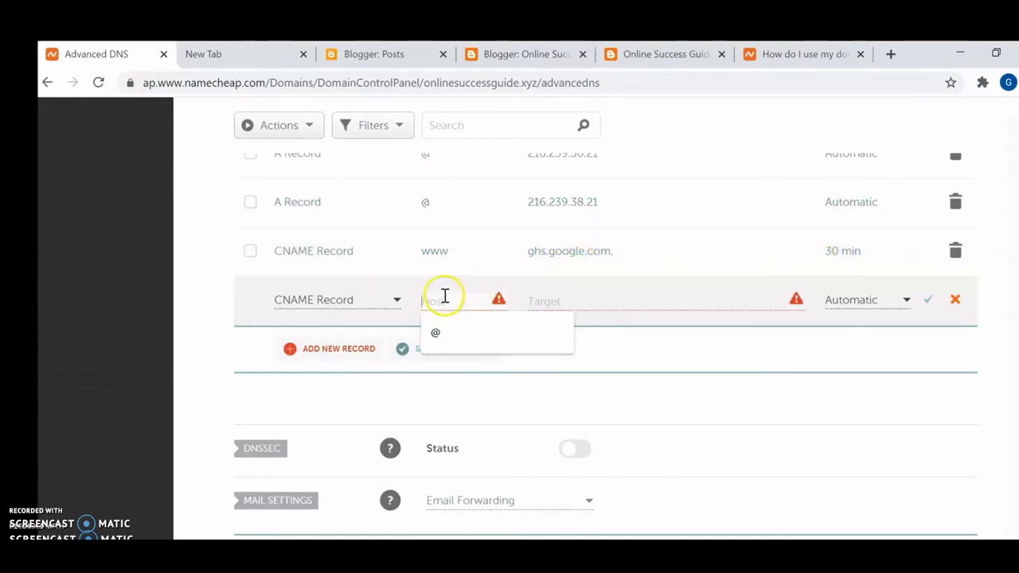
{"action": "key", "text": "ctrl+v"}
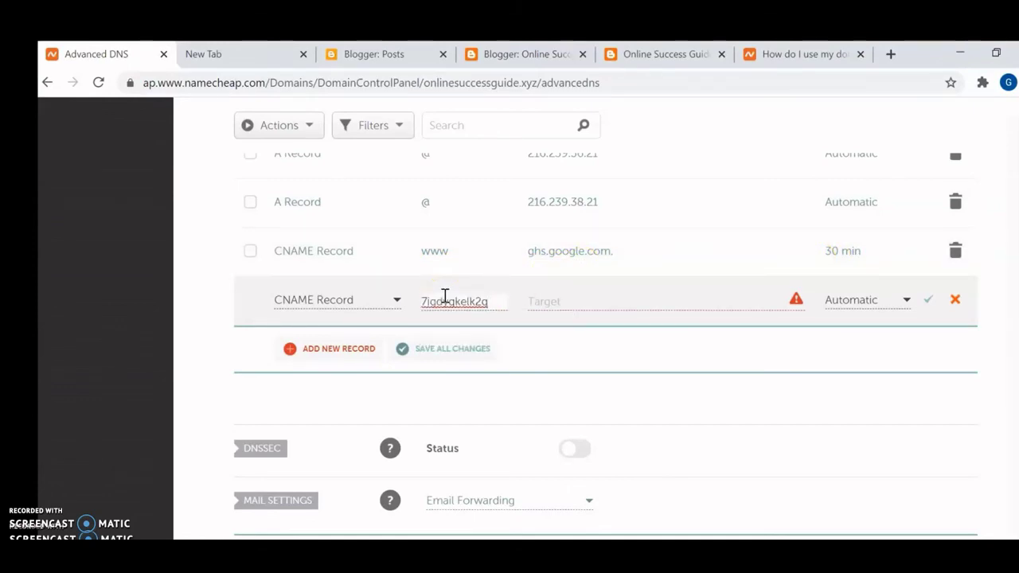
Step: Copy the second CNAME's googlehosted.com verification destination from Blogger and paste it as the target of the new CNAME Record in Namecheap
{"action": "left_click", "coordinate": [552, 302]}
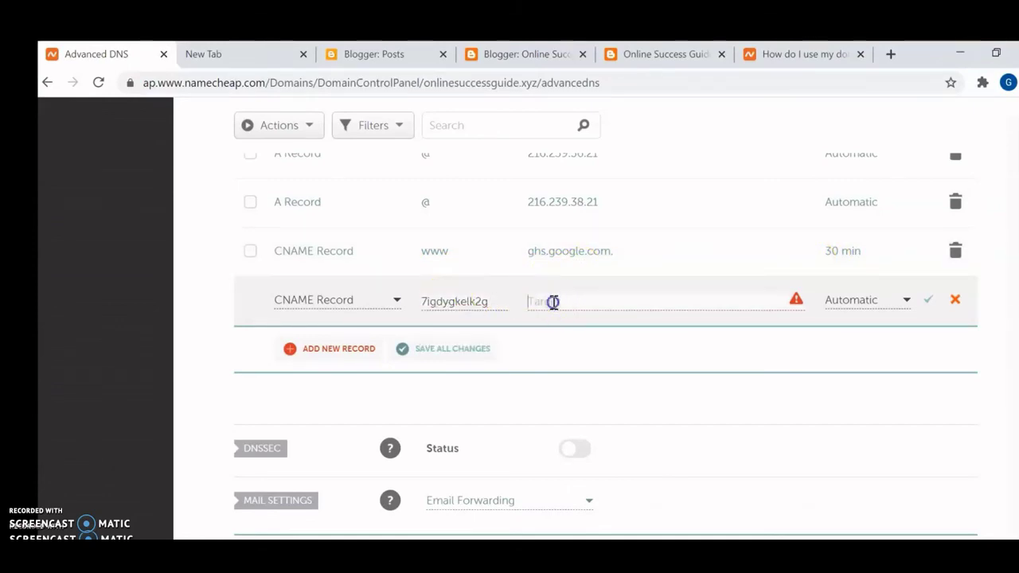
{"action": "left_click", "coordinate": [678, 57]}
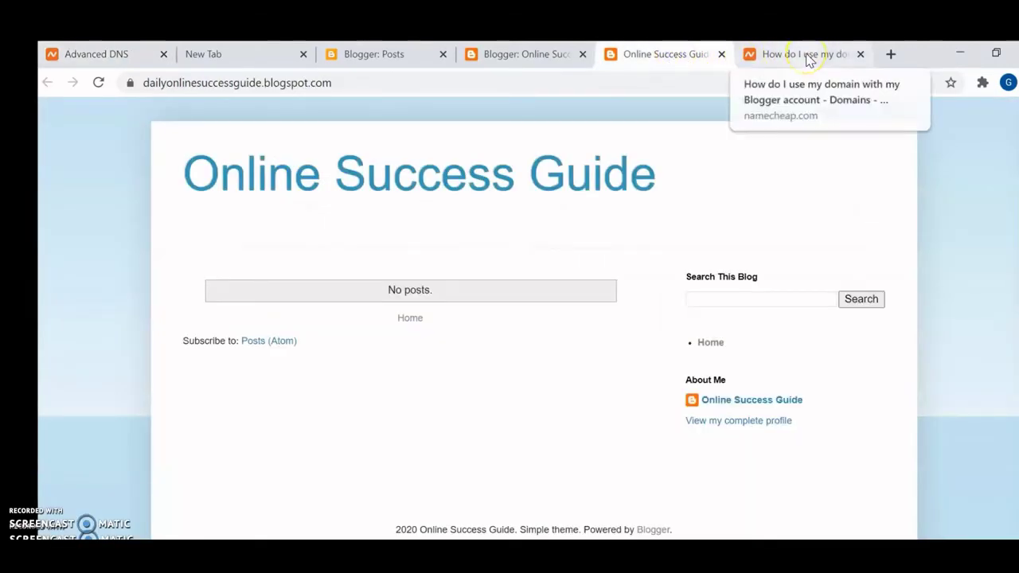
{"action": "left_click", "coordinate": [518, 56]}
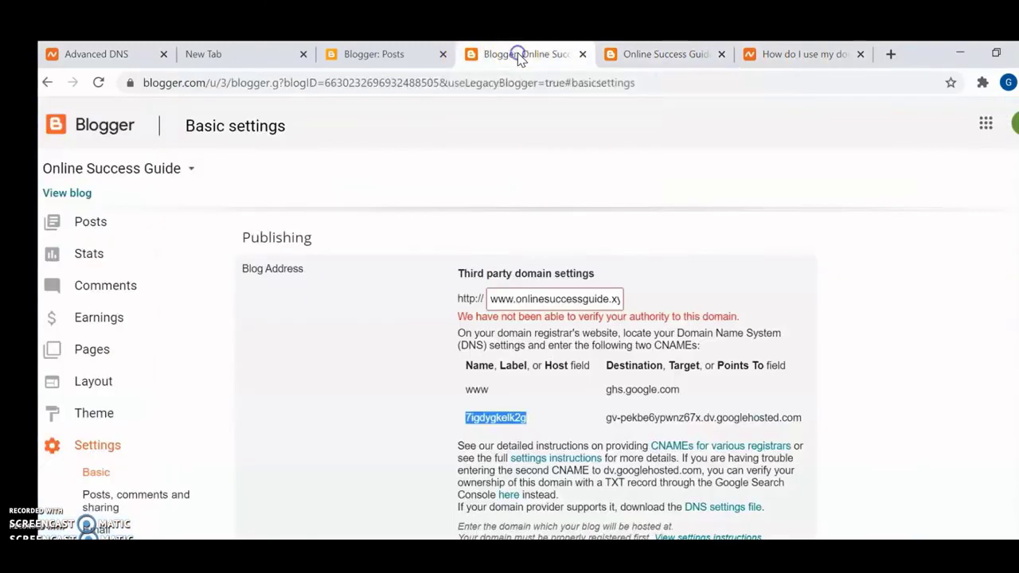
{"action": "left_click_drag", "start_coordinate": [802, 421], "coordinate": [607, 426]}
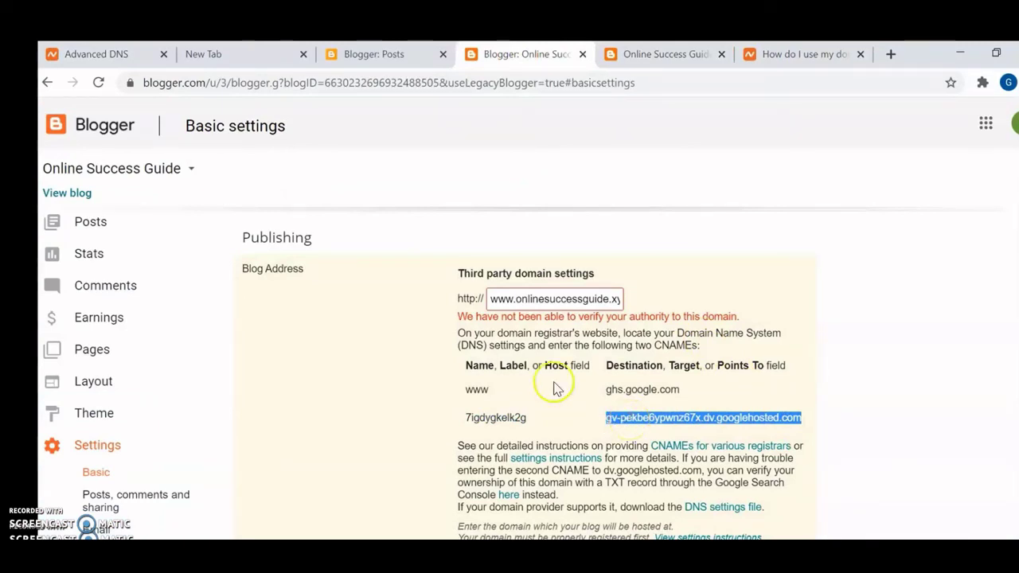
{"action": "left_click", "coordinate": [112, 54]}
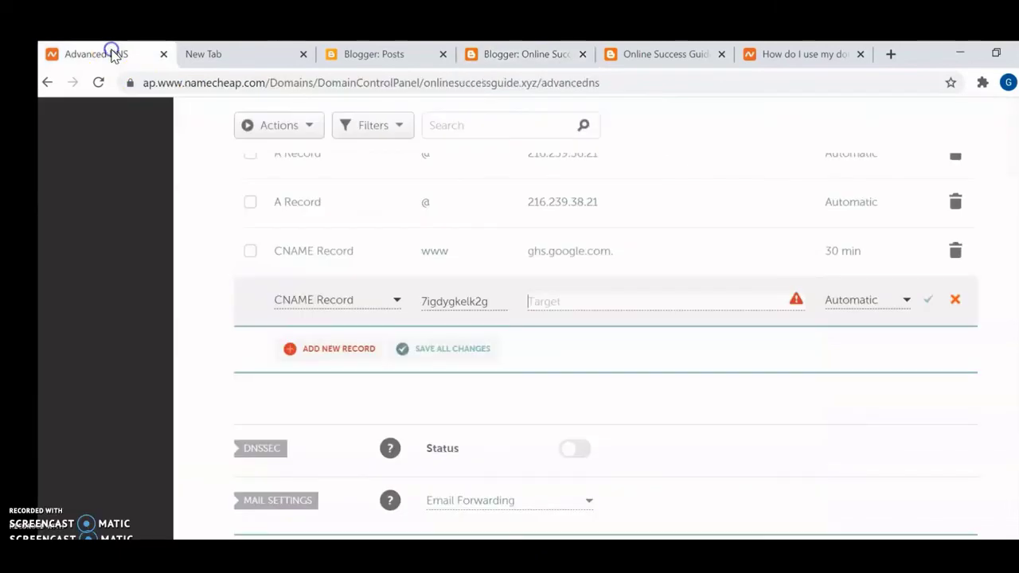
{"action": "left_click", "coordinate": [582, 294]}
{"action": "key", "text": "ctrl+v"}
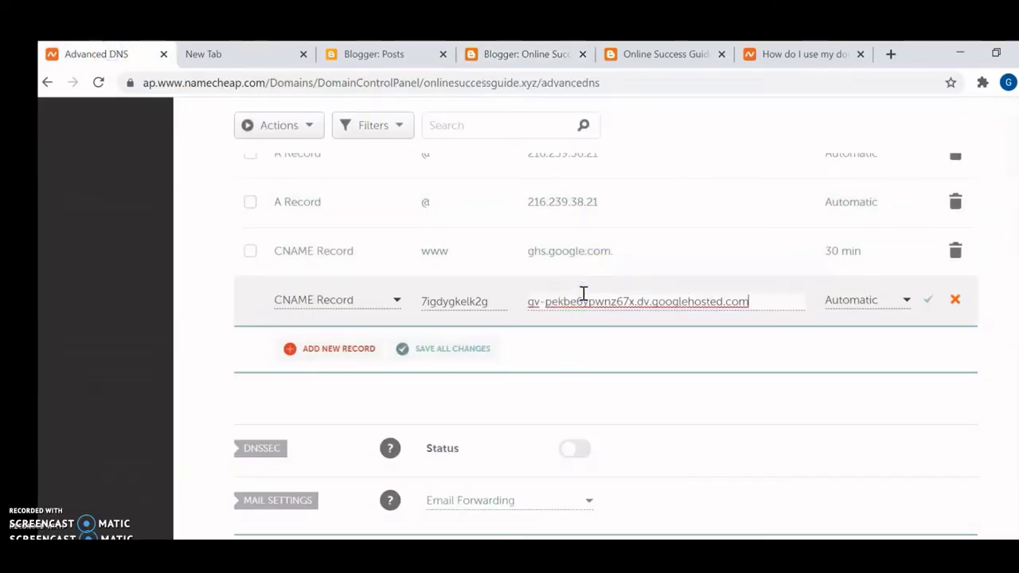
Step: Set the second CNAME Record's TTL to 30 min, save the record, and review the domain's host records
{"action": "left_click", "coordinate": [905, 300]}
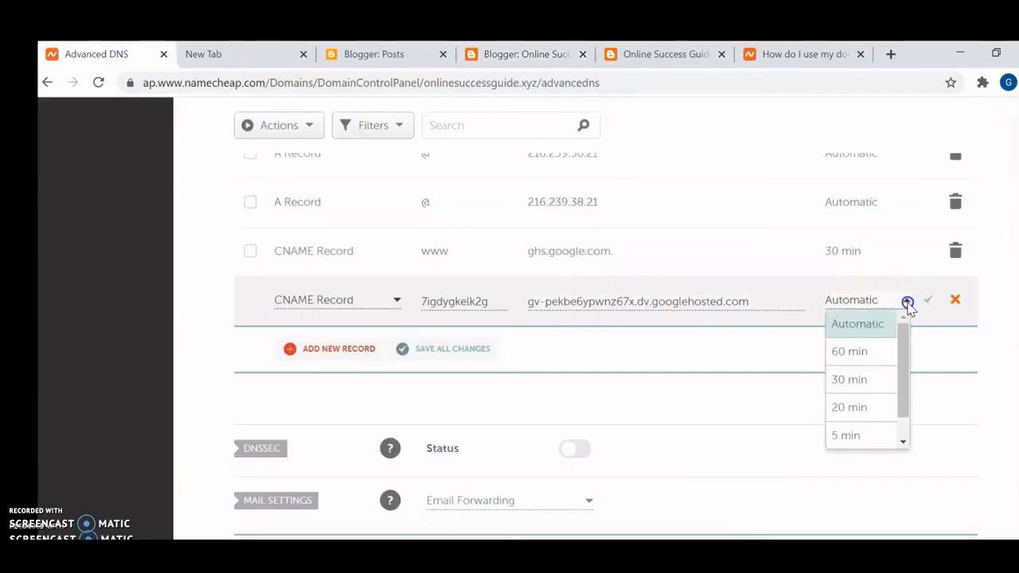
{"action": "left_click", "coordinate": [848, 379]}
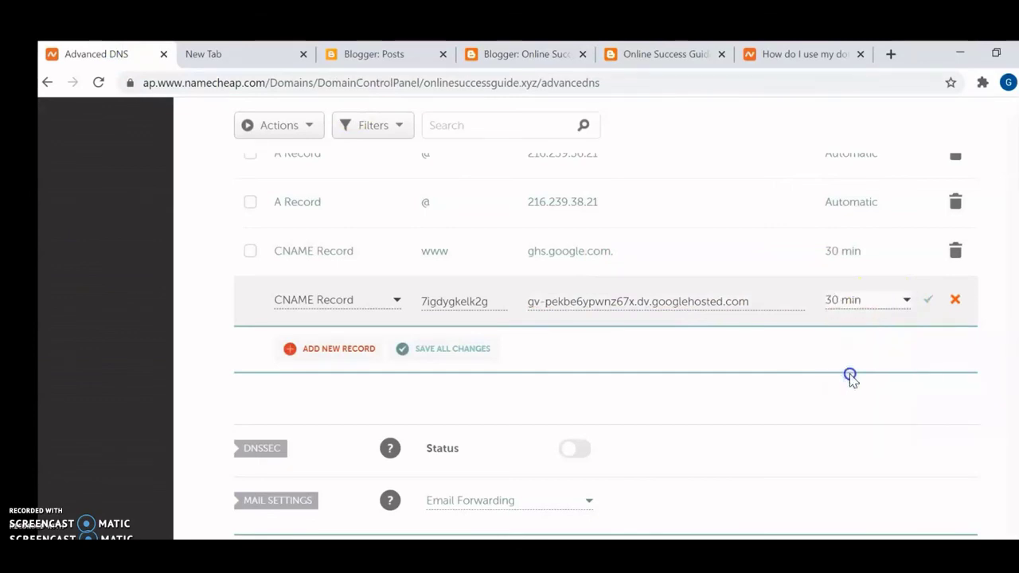
{"action": "left_click", "coordinate": [928, 302]}
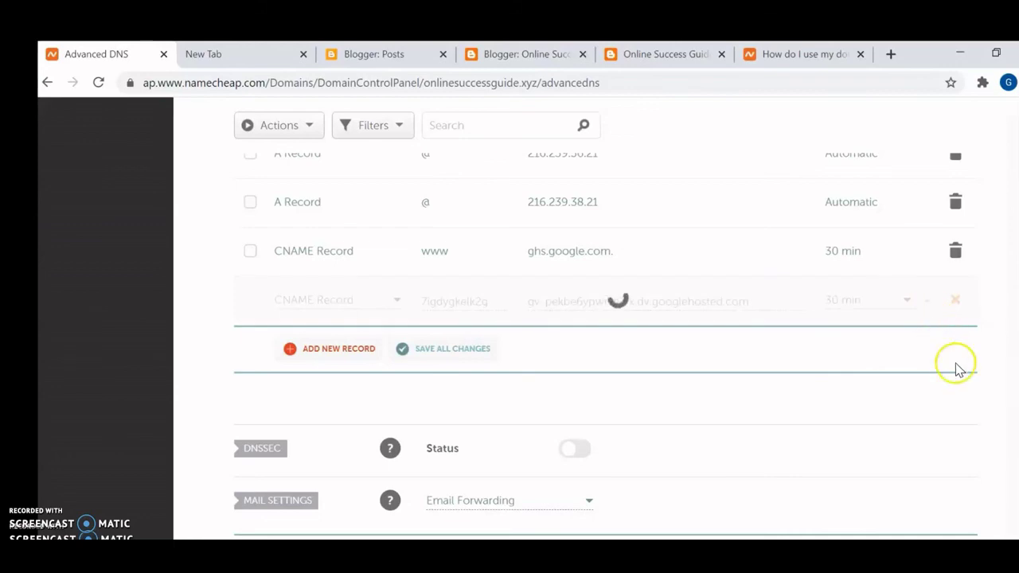
{"action": "scroll", "coordinate": [605, 319], "scroll_direction": "up", "scroll_amount": 3}
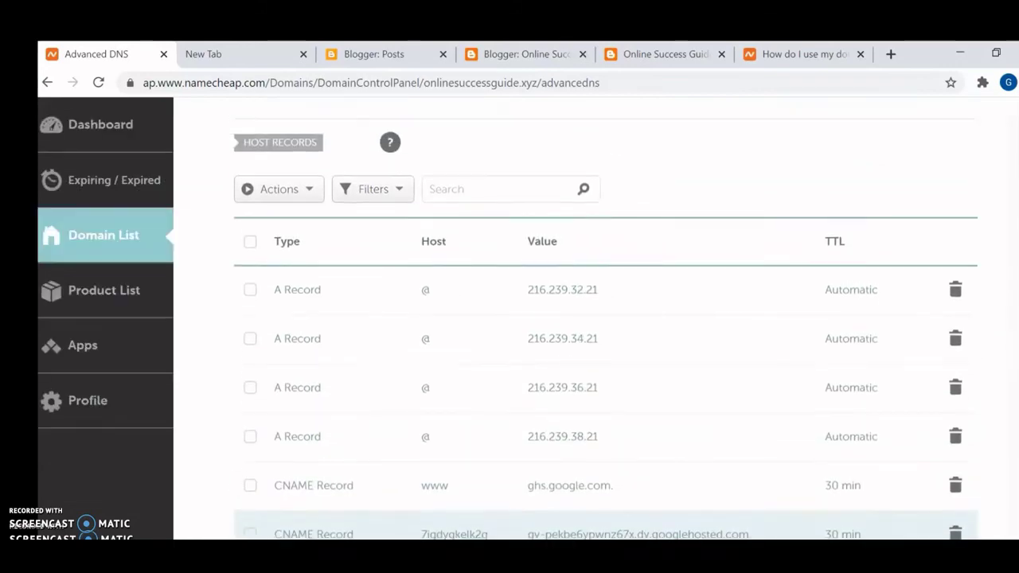
{"action": "scroll", "coordinate": [605, 318], "scroll_direction": "down", "scroll_amount": 1}
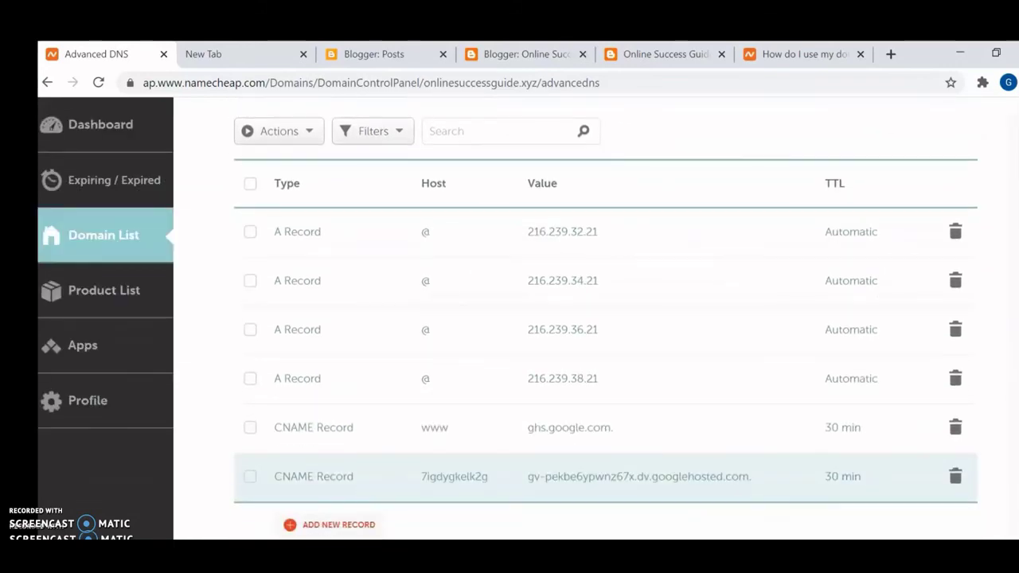
{"action": "scroll", "coordinate": [605, 318], "scroll_direction": "down", "scroll_amount": 1}
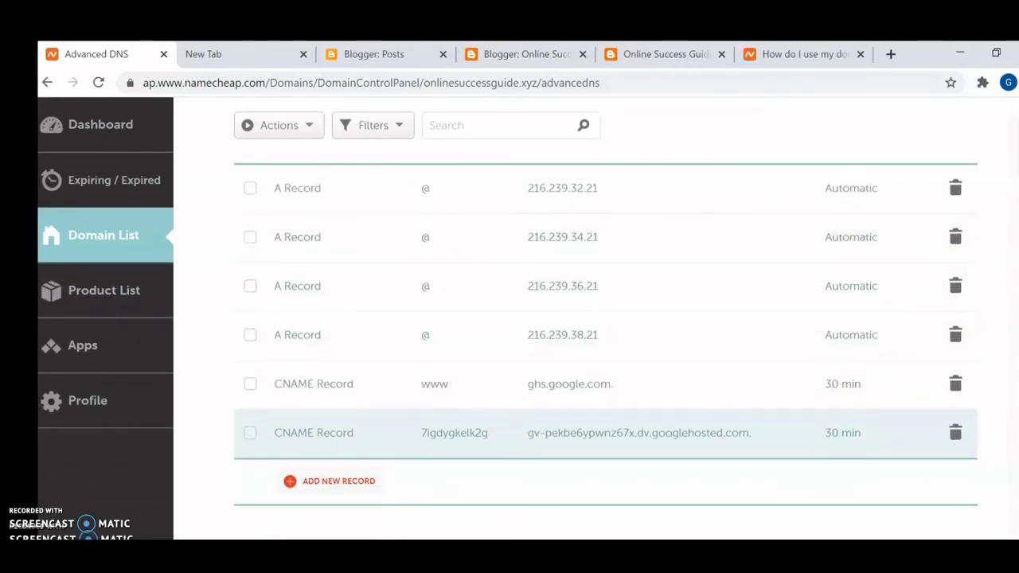
{"action": "scroll", "coordinate": [605, 318], "scroll_direction": "down", "scroll_amount": 3}
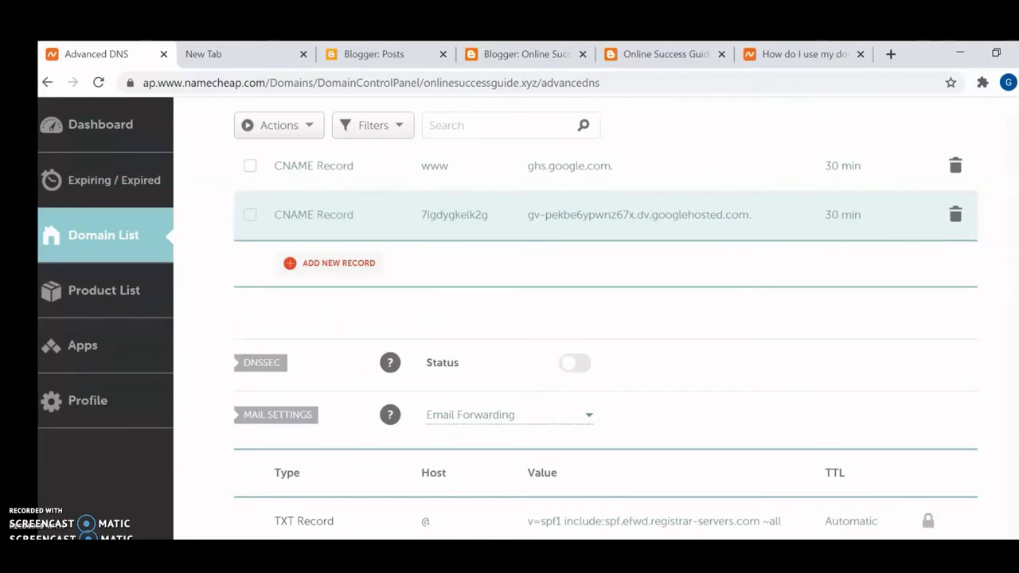
{"action": "scroll", "coordinate": [604, 318], "scroll_direction": "up", "scroll_amount": 5}
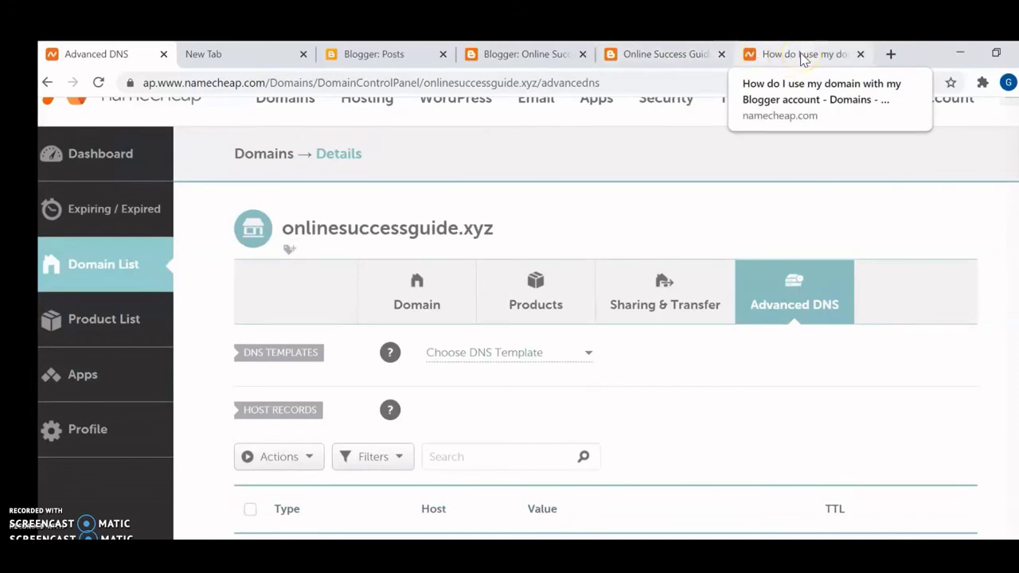
Step: Switch back to the blog's basic settings in Blogger and examine the third-party domain section, including the CNAME details and redirect option
{"action": "left_click", "coordinate": [674, 53]}
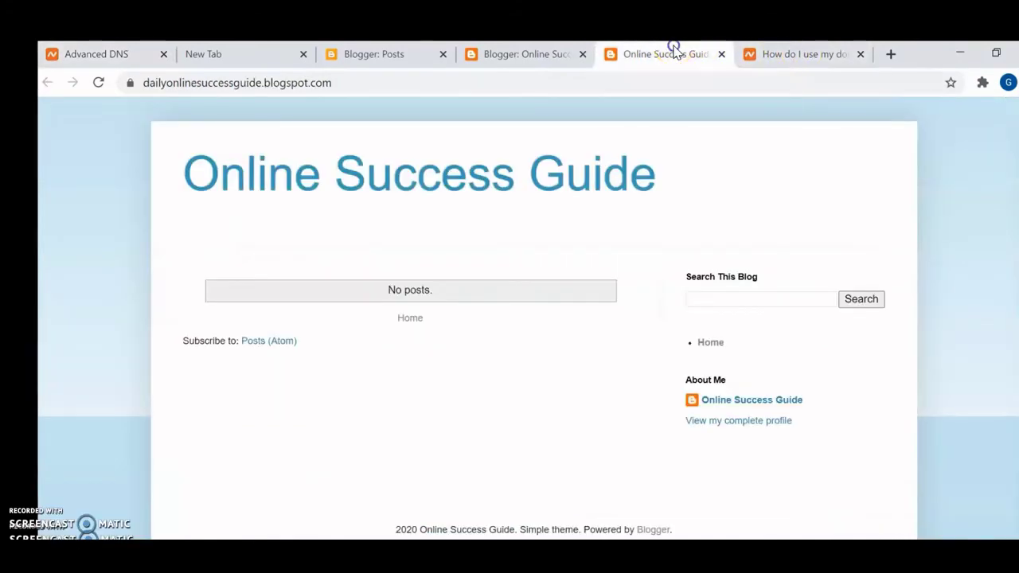
{"action": "left_click", "coordinate": [546, 53]}
{"action": "left_click", "coordinate": [697, 164]}
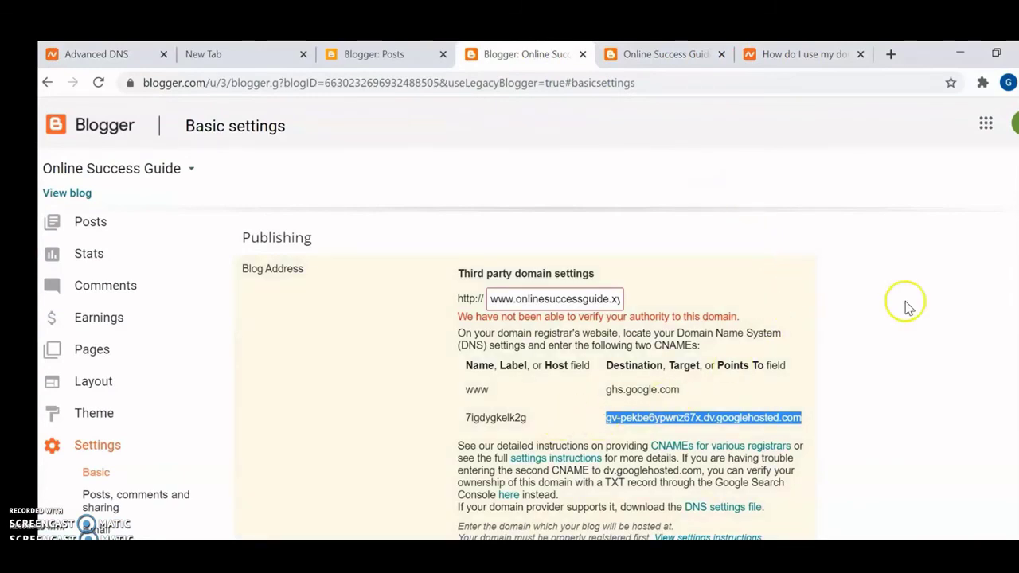
{"action": "scroll", "coordinate": [699, 393], "scroll_direction": "down", "scroll_amount": 3}
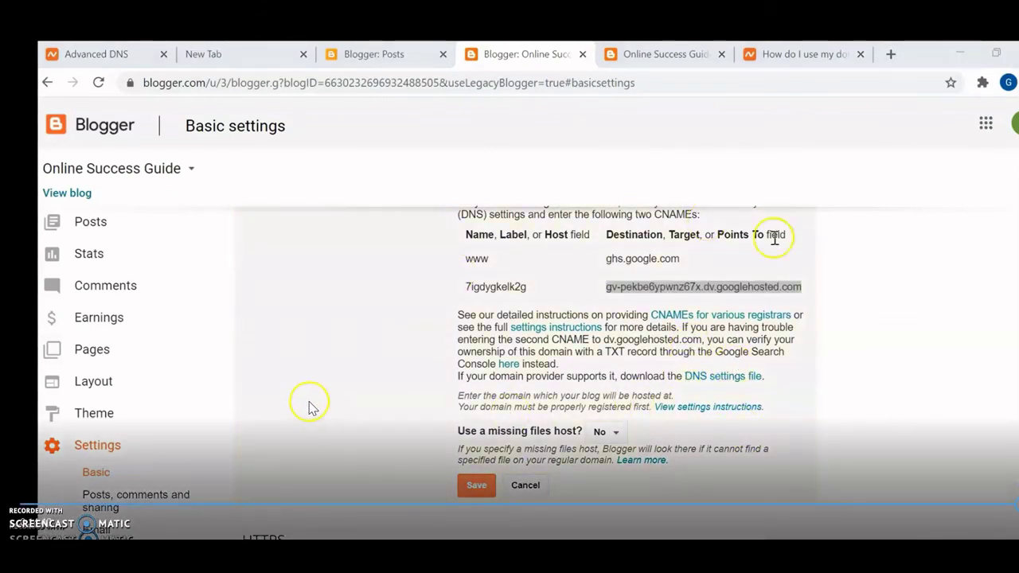
{"action": "scroll", "coordinate": [238, 462], "scroll_direction": "up", "scroll_amount": 3}
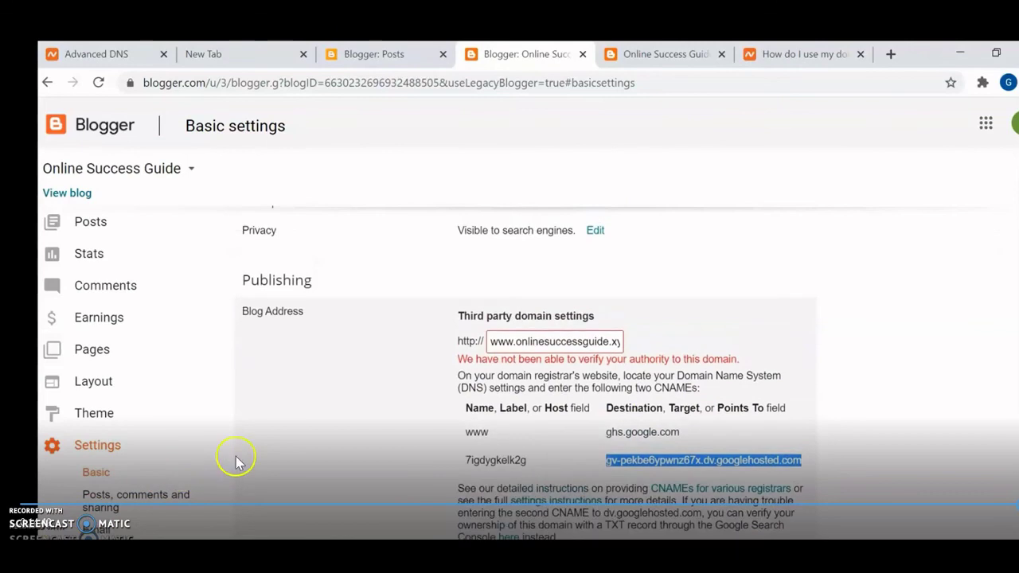
{"action": "scroll", "coordinate": [262, 462], "scroll_direction": "down", "scroll_amount": 1}
{"action": "scroll", "coordinate": [265, 460], "scroll_direction": "down", "scroll_amount": 2}
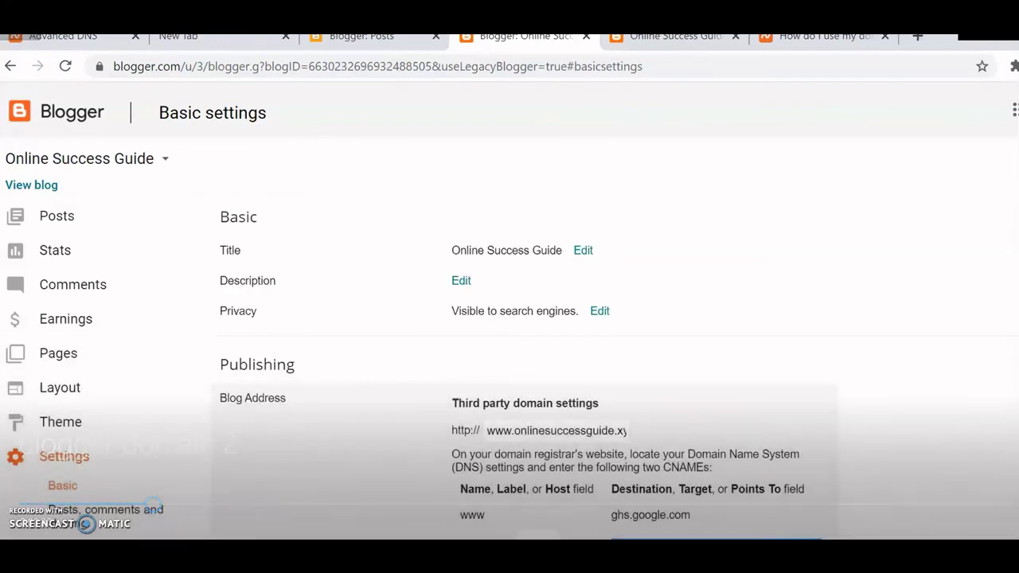
{"action": "scroll", "coordinate": [722, 405], "scroll_direction": "down", "scroll_amount": 3}
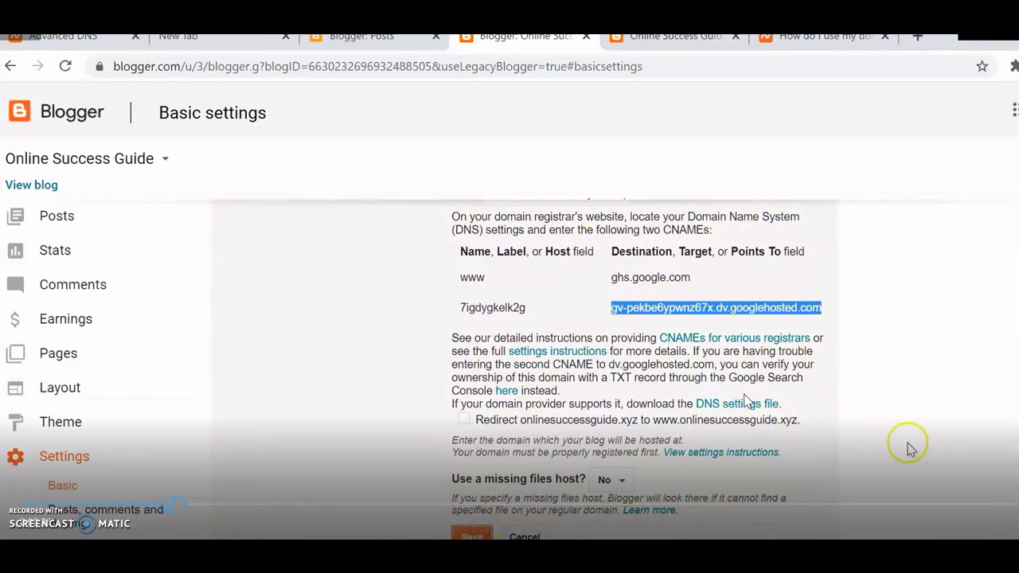
{"action": "scroll", "coordinate": [747, 401], "scroll_direction": "up", "scroll_amount": 3}
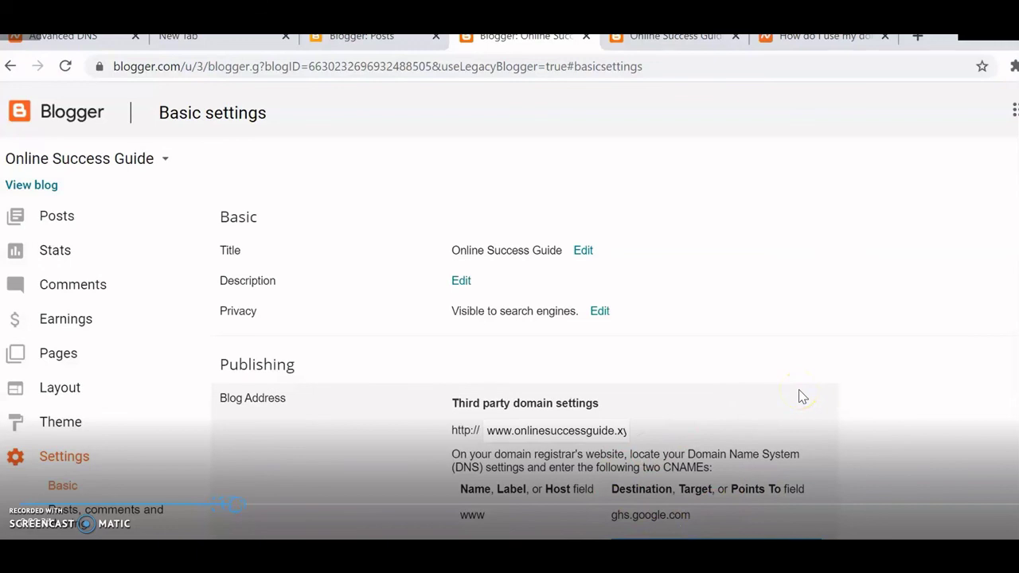
{"action": "scroll", "coordinate": [764, 423], "scroll_direction": "down", "scroll_amount": 4}
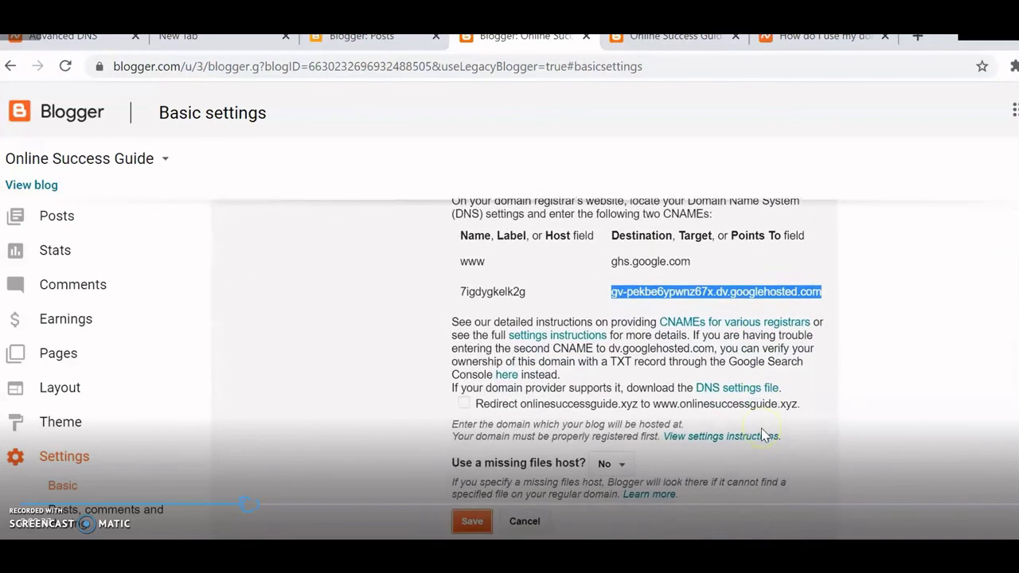
{"action": "scroll", "coordinate": [764, 434], "scroll_direction": "up", "scroll_amount": 1}
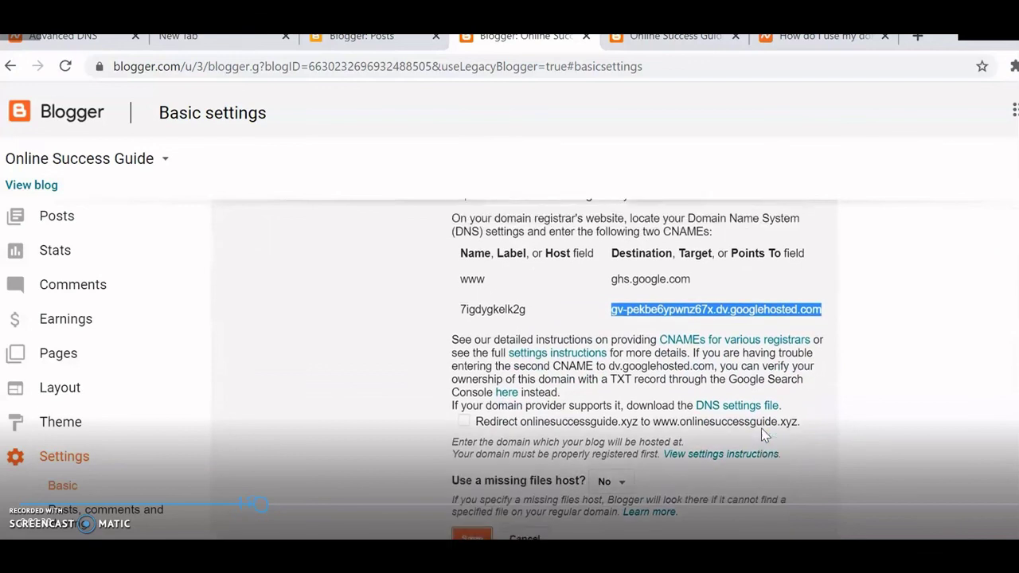
{"action": "scroll", "coordinate": [764, 435], "scroll_direction": "down", "scroll_amount": 2}
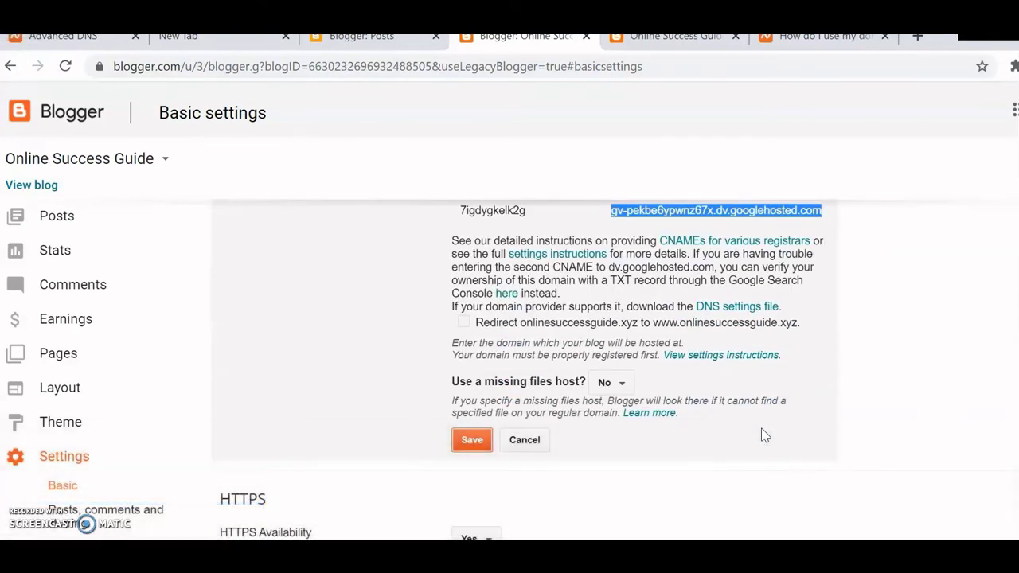
{"action": "left_click", "coordinate": [473, 444]}
{"action": "left_click", "coordinate": [540, 442]}
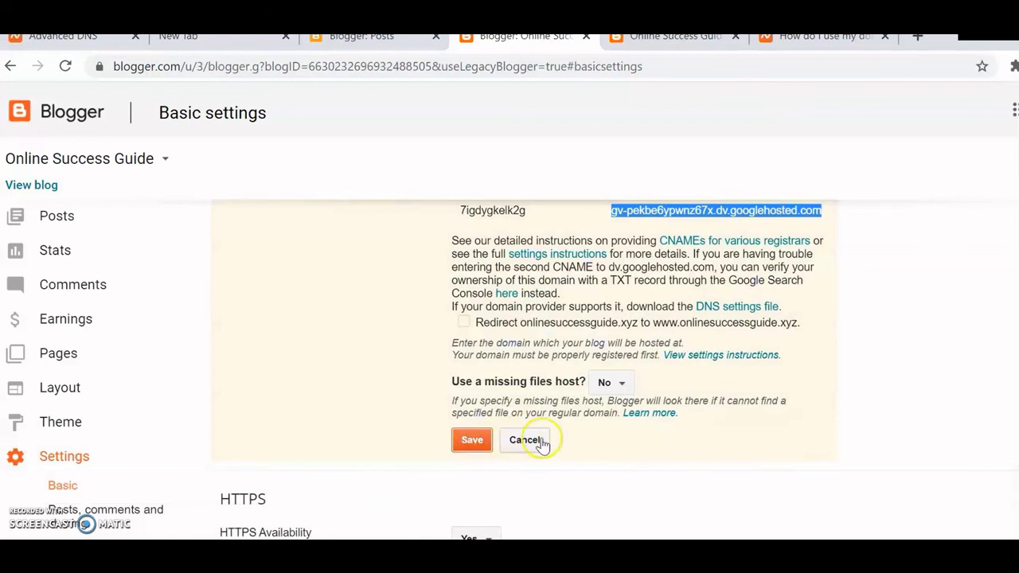
{"action": "left_click", "coordinate": [541, 443]}
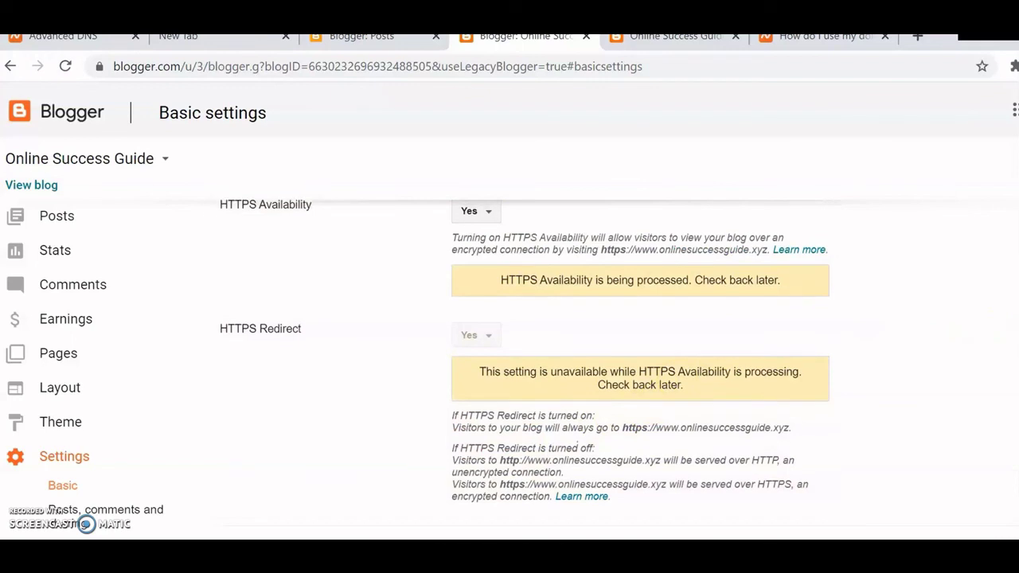
{"action": "scroll", "coordinate": [525, 366], "scroll_direction": "up", "scroll_amount": 5}
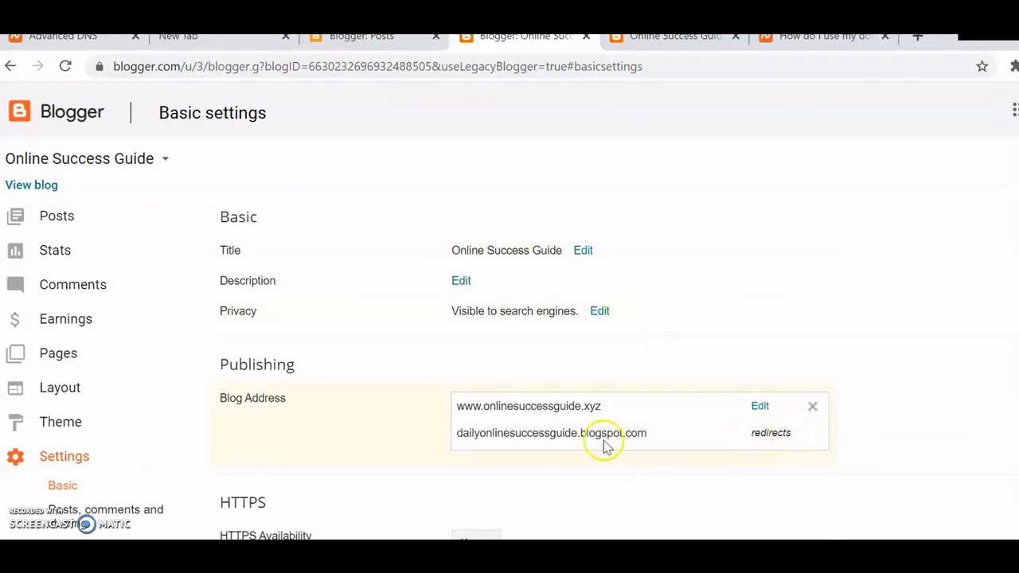
{"action": "left_click", "coordinate": [759, 406]}
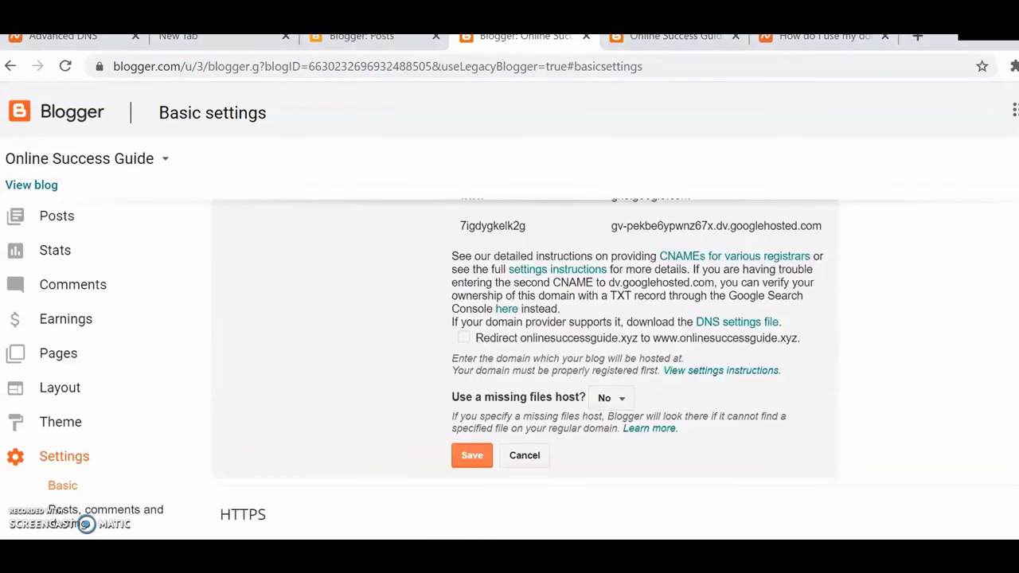
{"action": "scroll", "coordinate": [525, 366], "scroll_direction": "up", "scroll_amount": 3}
{"action": "scroll", "coordinate": [525, 366], "scroll_direction": "up", "scroll_amount": 3}
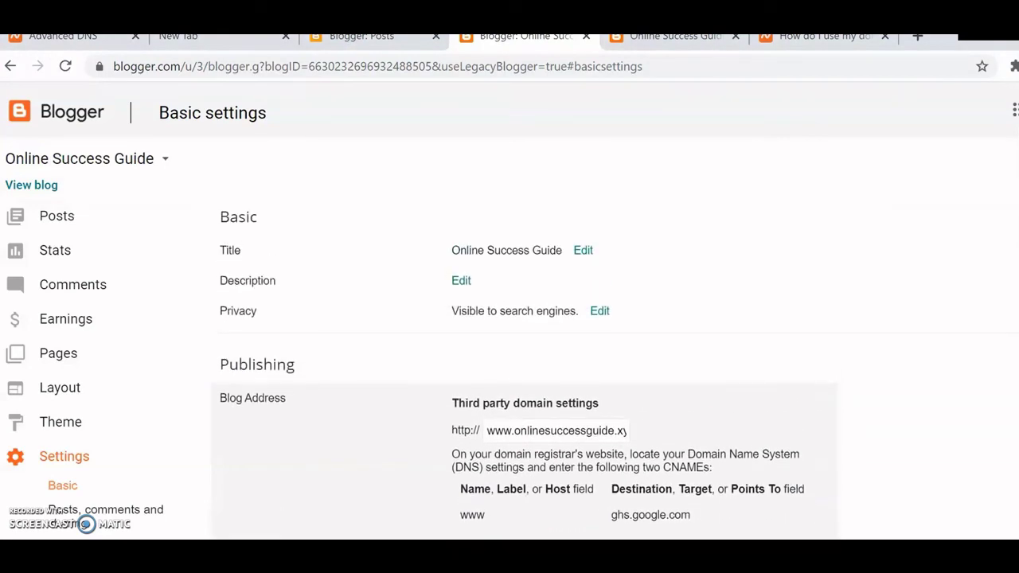
{"action": "scroll", "coordinate": [899, 319], "scroll_direction": "down", "scroll_amount": 3}
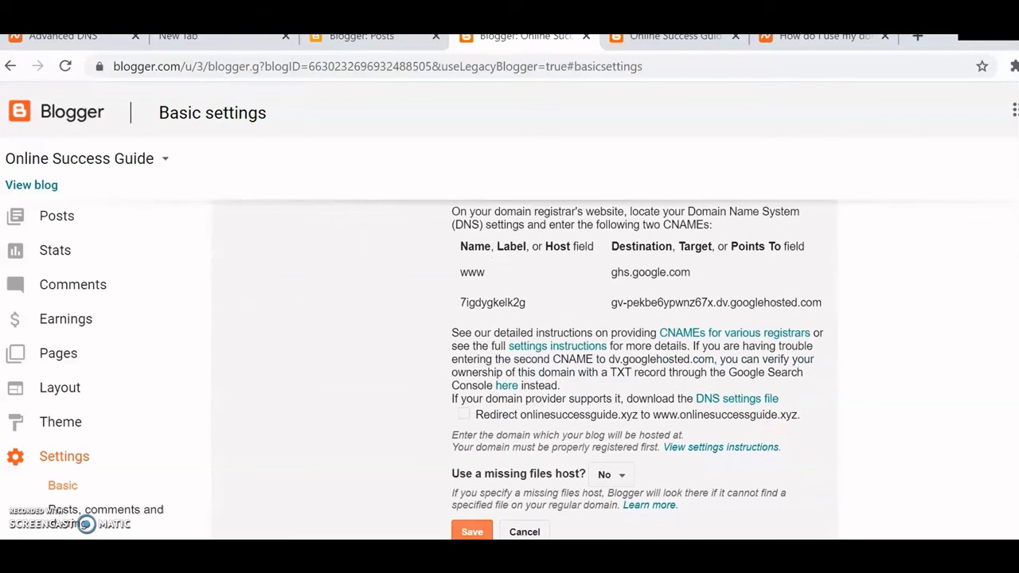
{"action": "left_click", "coordinate": [463, 415]}
{"action": "left_click", "coordinate": [472, 532]}
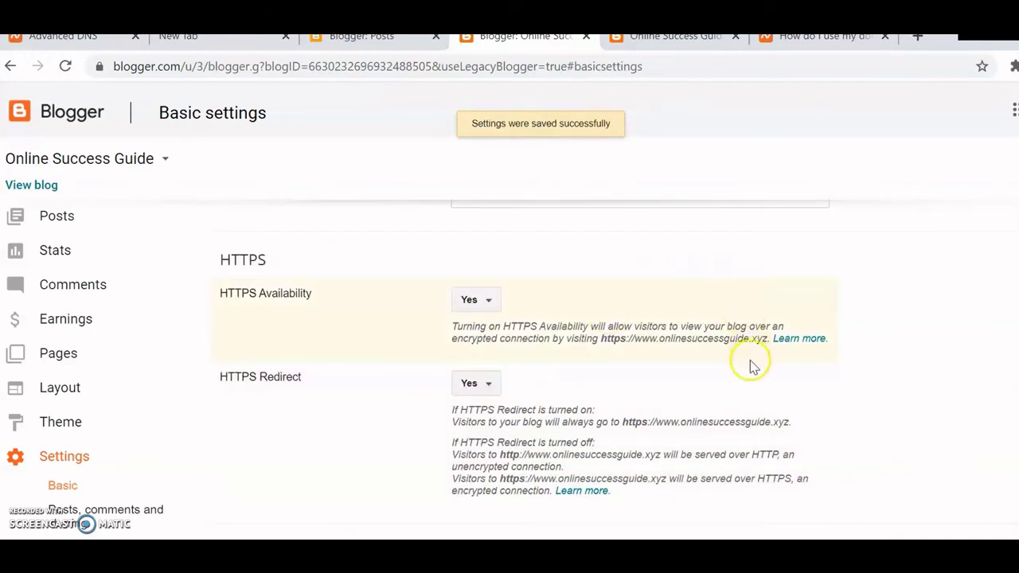
{"action": "scroll", "coordinate": [760, 387], "scroll_direction": "up", "scroll_amount": 3}
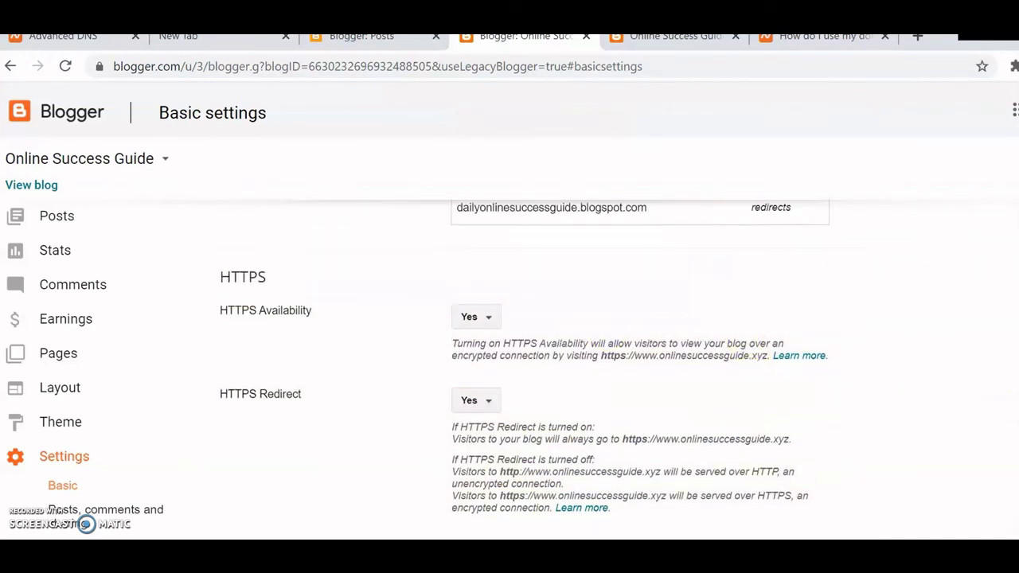
{"action": "scroll", "coordinate": [525, 373], "scroll_direction": "up", "scroll_amount": 1}
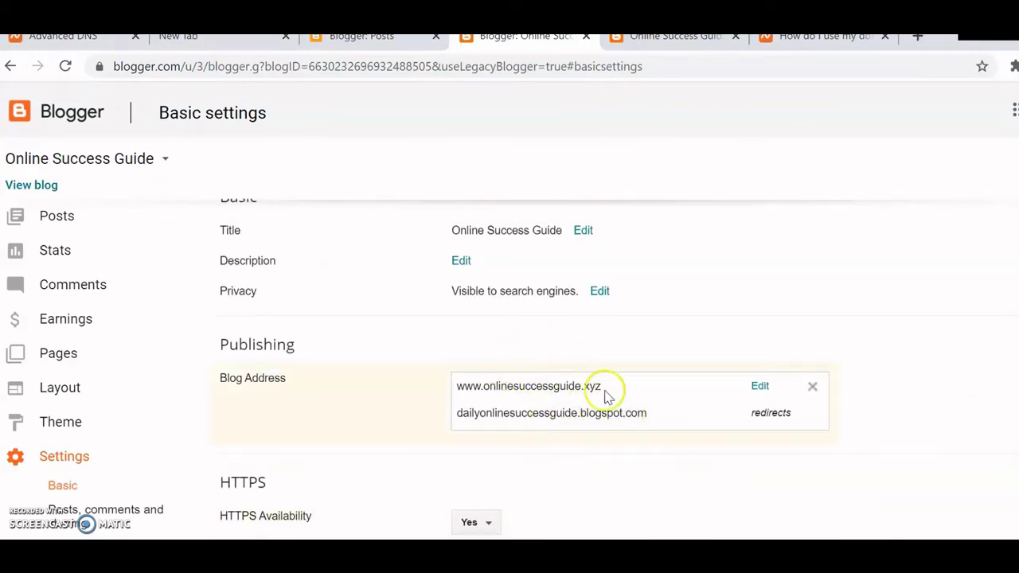
{"action": "left_click_drag", "start_coordinate": [603, 388], "coordinate": [448, 387]}
{"action": "key", "text": "ctrl+c"}
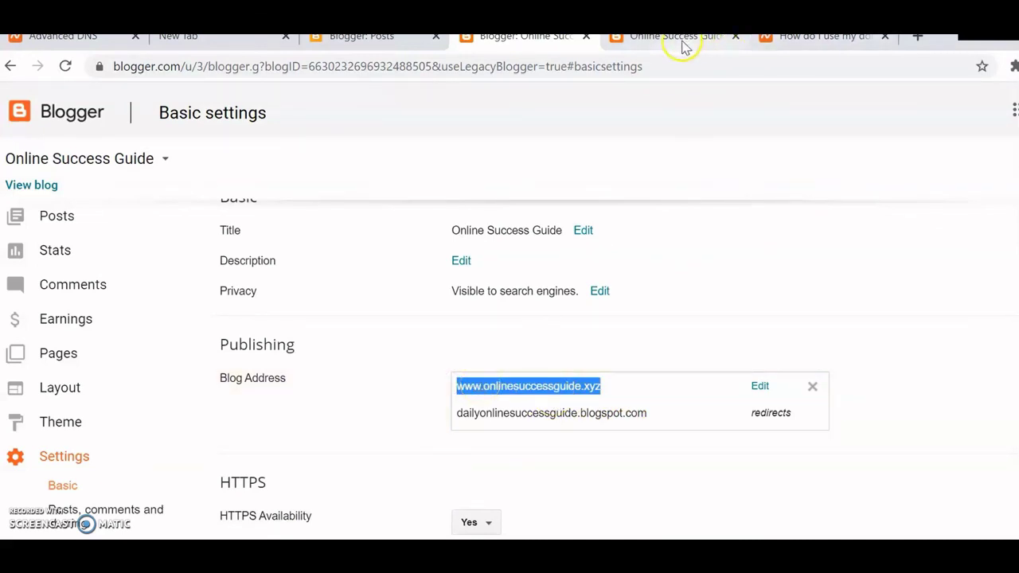
{"action": "left_click", "coordinate": [919, 38]}
{"action": "left_click", "coordinate": [603, 72]}
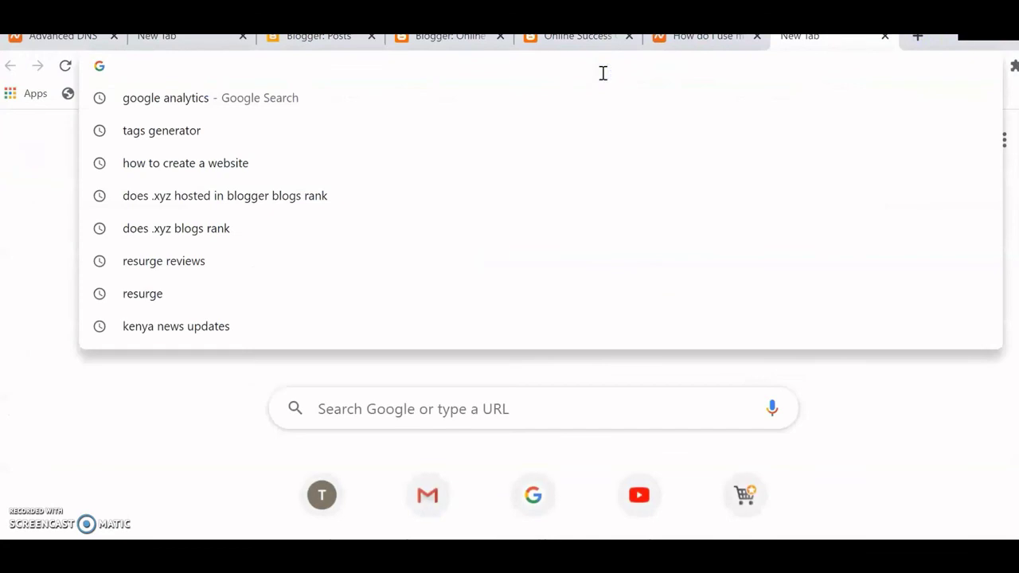
{"action": "key", "text": "ctrl+v"}
{"action": "key", "text": "Return"}
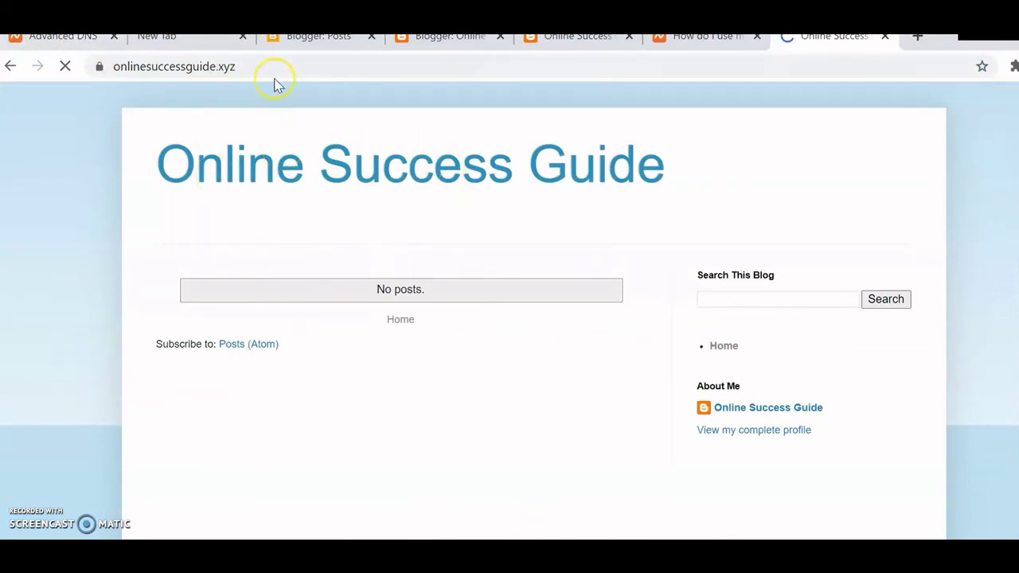
Step: Reveal the live blog's full URL and inspect its https prefix and custom domain
{"action": "mouse_move", "coordinate": [246, 67]}
{"action": "left_mouse_down"}
{"action": "mouse_move", "coordinate": [45, 69]}
{"action": "mouse_move", "coordinate": [257, 64]}
{"action": "left_mouse_up"}
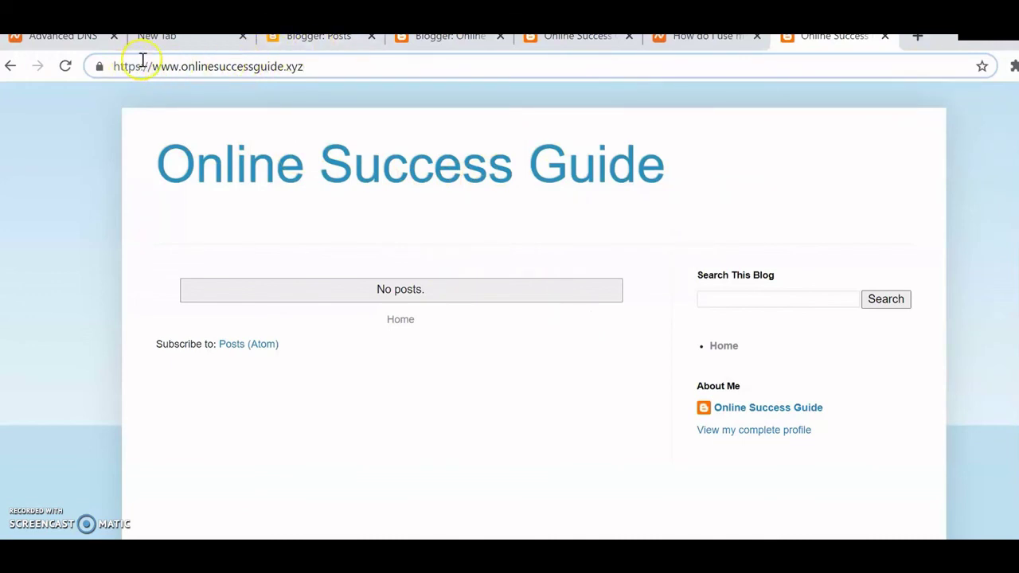
{"action": "key", "text": "Return"}
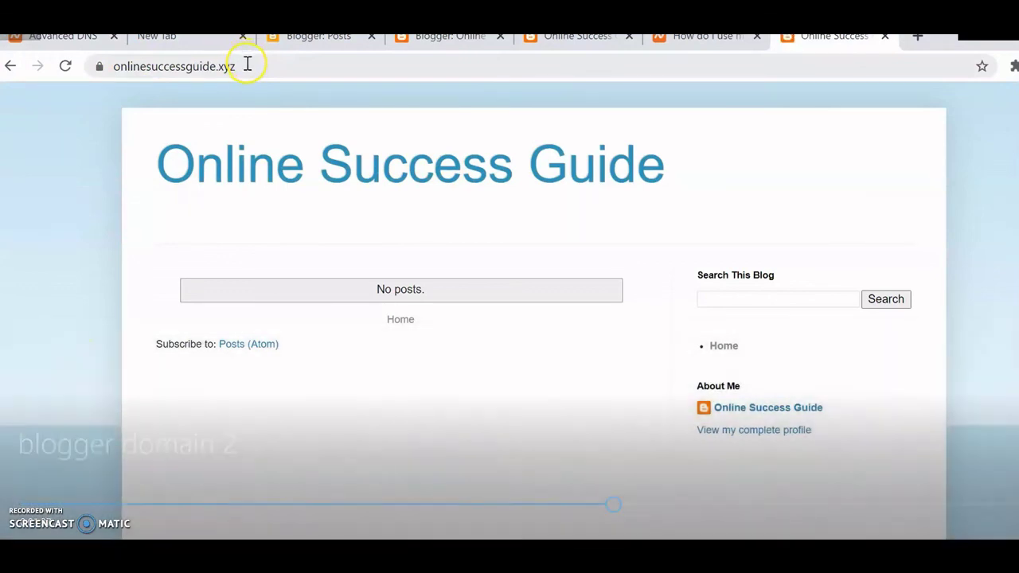
{"action": "mouse_move", "coordinate": [243, 66]}
{"action": "left_mouse_down"}
{"action": "mouse_move", "coordinate": [64, 78]}
{"action": "mouse_move", "coordinate": [257, 64]}
{"action": "left_mouse_up"}
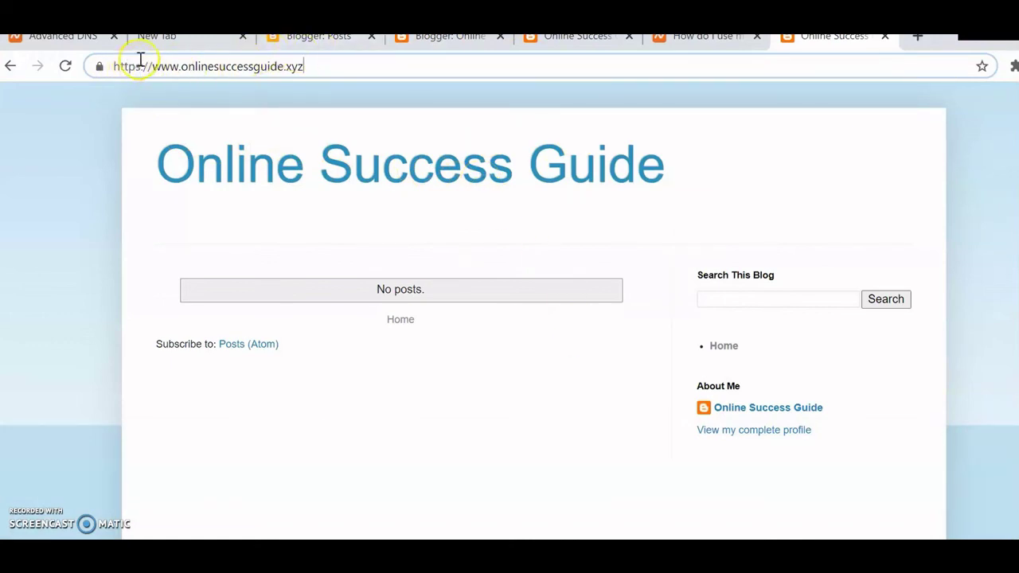
{"action": "left_click_drag", "start_coordinate": [144, 67], "coordinate": [112, 66]}
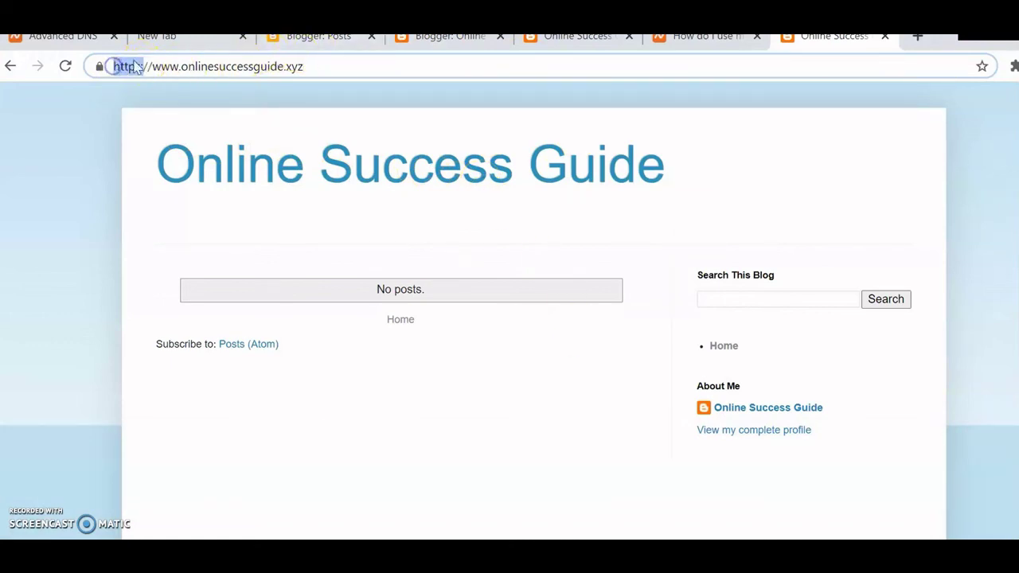
{"action": "left_click", "coordinate": [323, 66]}
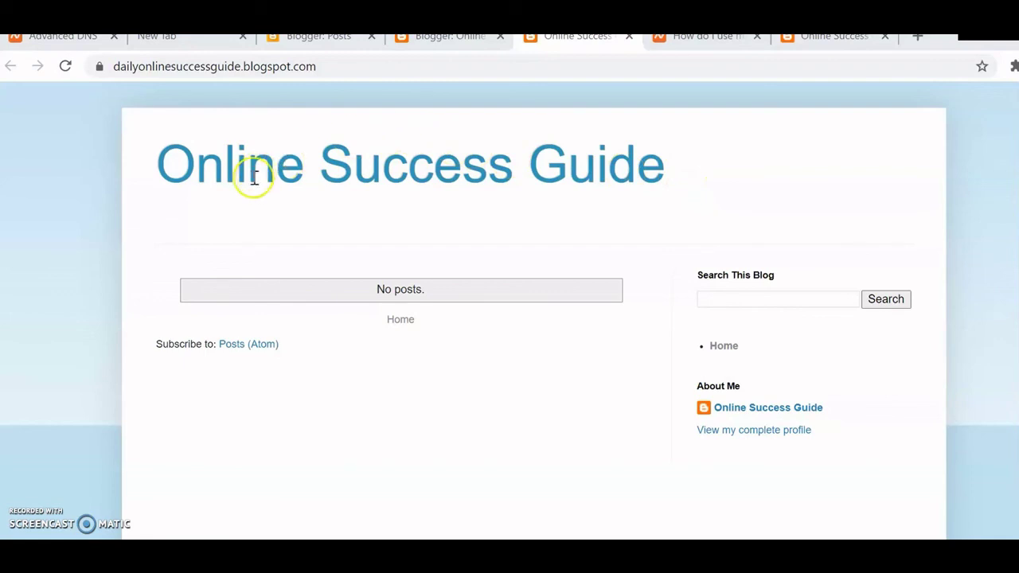
Step: Return to Blogger's Layout page, review the Header gadget's title, description and image options, and close its configuration without changes
{"action": "left_click", "coordinate": [448, 37]}
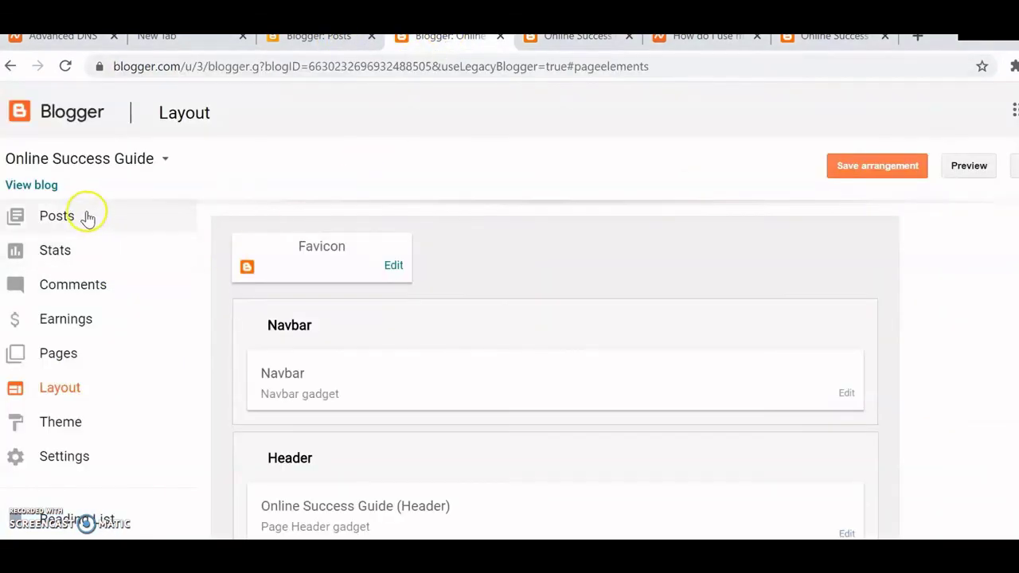
{"action": "left_click", "coordinate": [56, 396]}
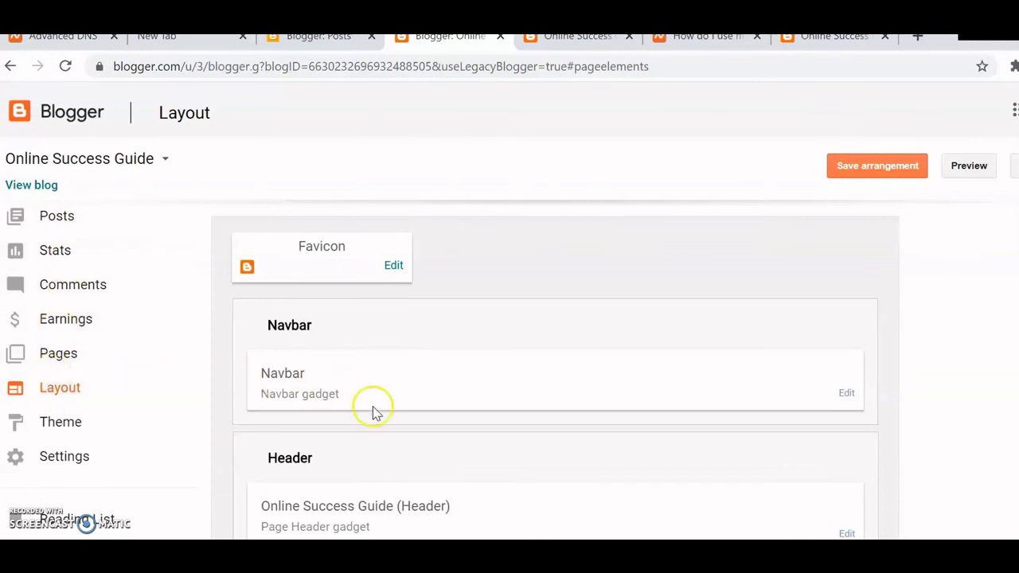
{"action": "left_click", "coordinate": [847, 535]}
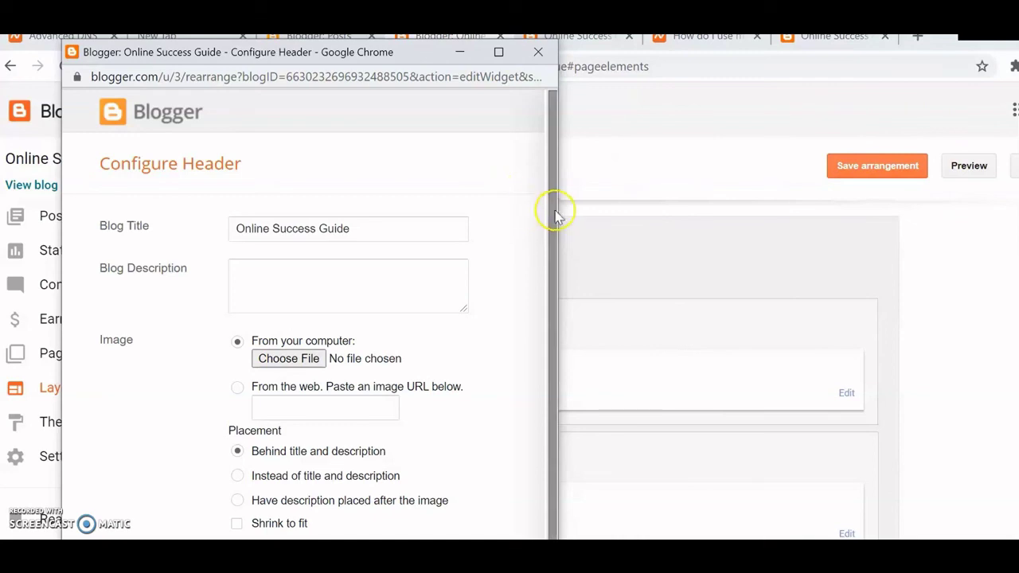
{"action": "left_click_drag", "start_coordinate": [553, 216], "coordinate": [556, 323]}
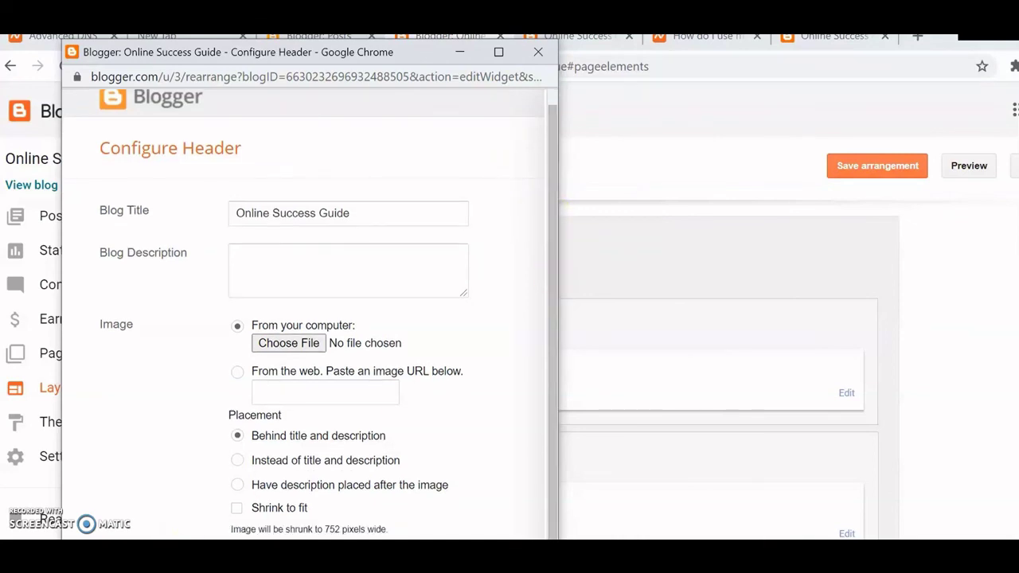
{"action": "left_click", "coordinate": [538, 54]}
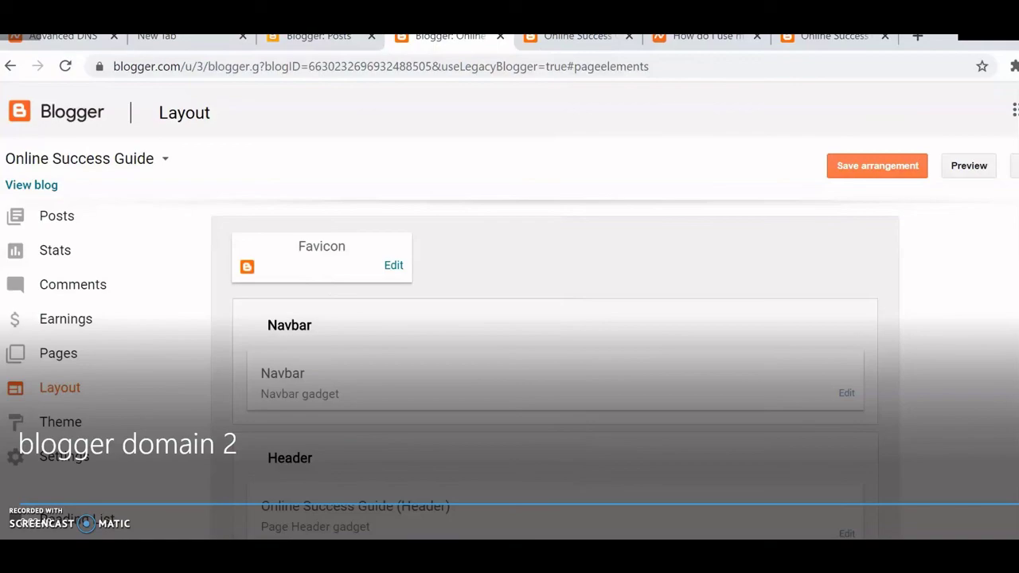
{"action": "left_click", "coordinate": [517, 509]}
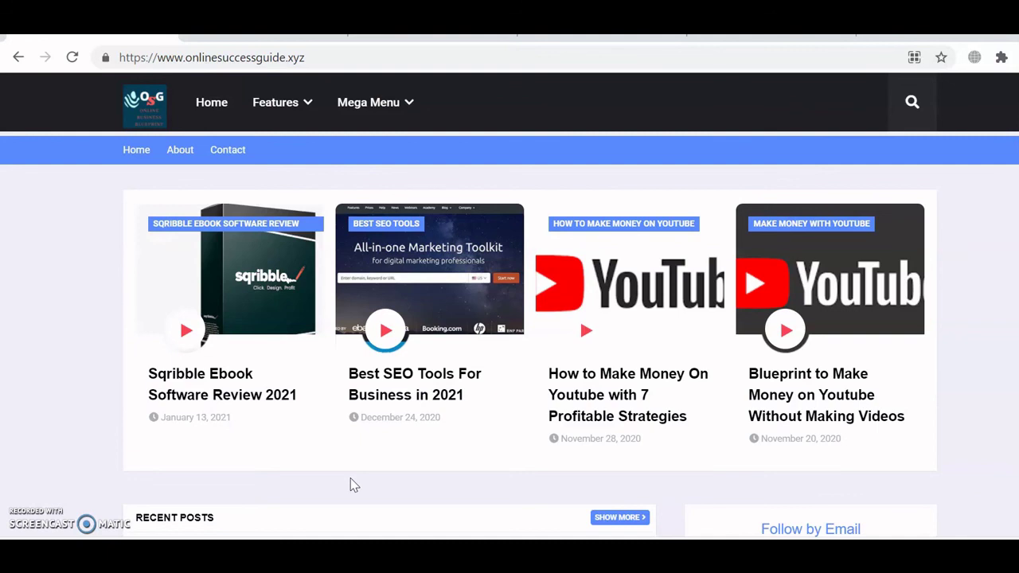
{"action": "scroll", "coordinate": [354, 485], "scroll_direction": "down", "scroll_amount": 4}
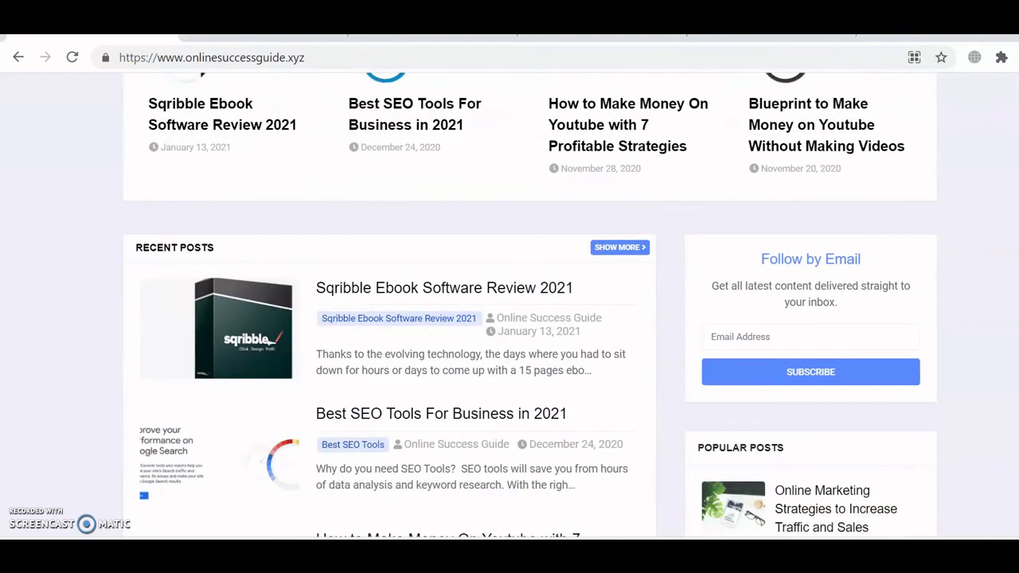
{"action": "scroll", "coordinate": [354, 485], "scroll_direction": "down", "scroll_amount": 2}
{"action": "scroll", "coordinate": [537, 304], "scroll_direction": "down", "scroll_amount": 2}
{"action": "scroll", "coordinate": [509, 303], "scroll_direction": "down", "scroll_amount": 5}
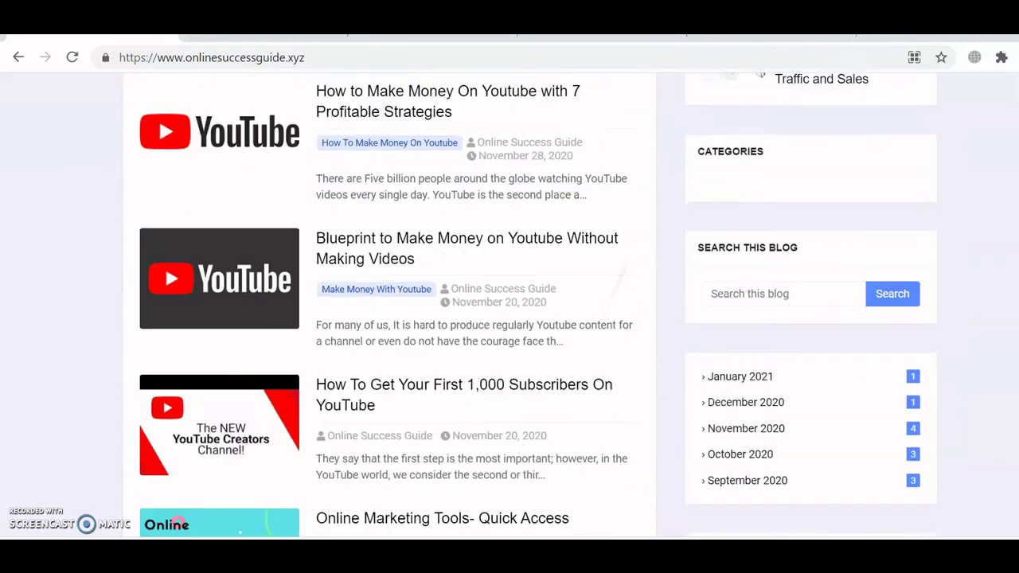
{"action": "scroll", "coordinate": [510, 302], "scroll_direction": "up", "scroll_amount": 1}
{"action": "scroll", "coordinate": [509, 302], "scroll_direction": "up", "scroll_amount": 10}
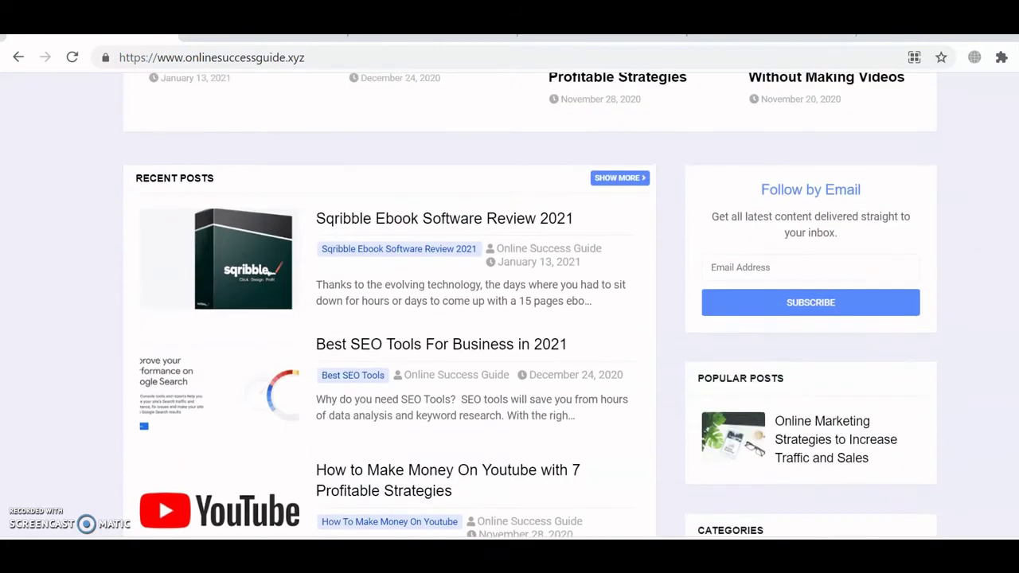
{"action": "scroll", "coordinate": [695, 177], "scroll_direction": "down", "scroll_amount": 5}
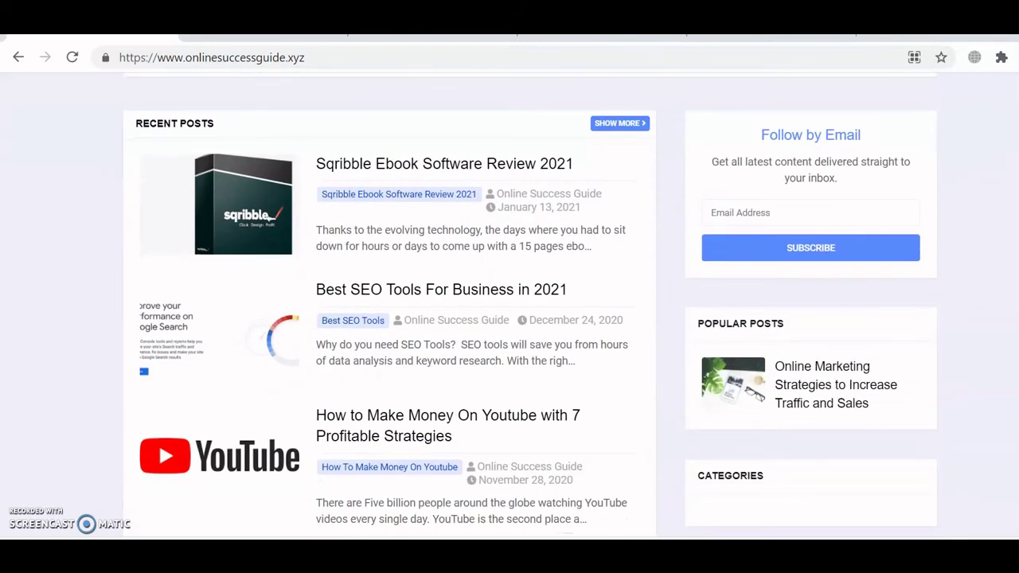
{"action": "scroll", "coordinate": [695, 177], "scroll_direction": "down", "scroll_amount": 8}
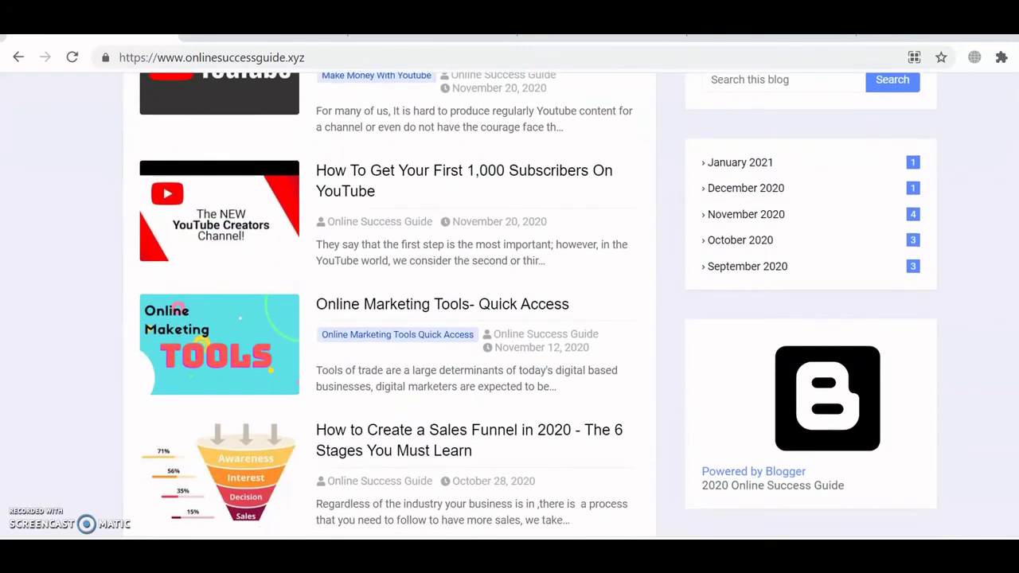
{"action": "scroll", "coordinate": [509, 302], "scroll_direction": "up", "scroll_amount": 13}
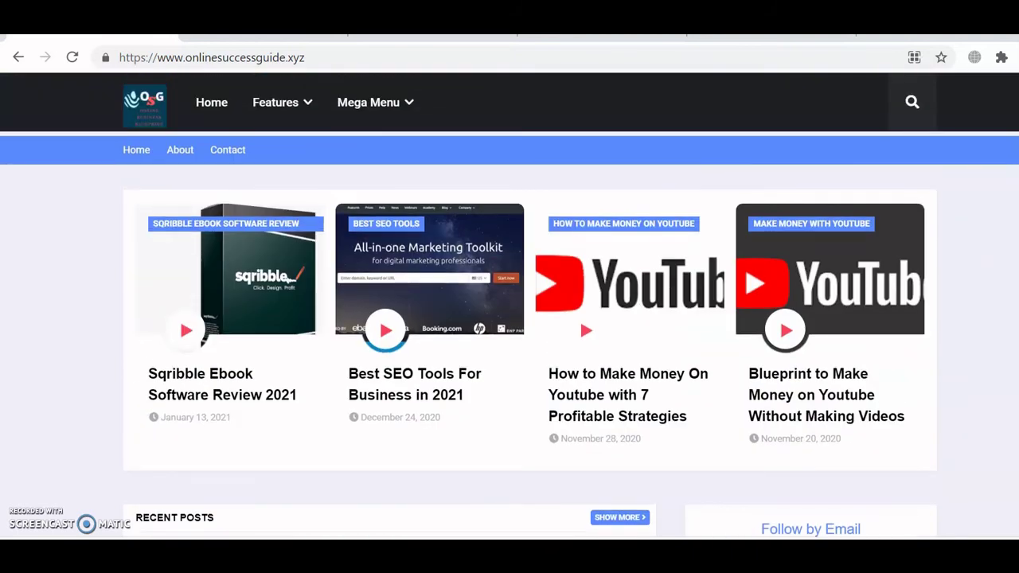